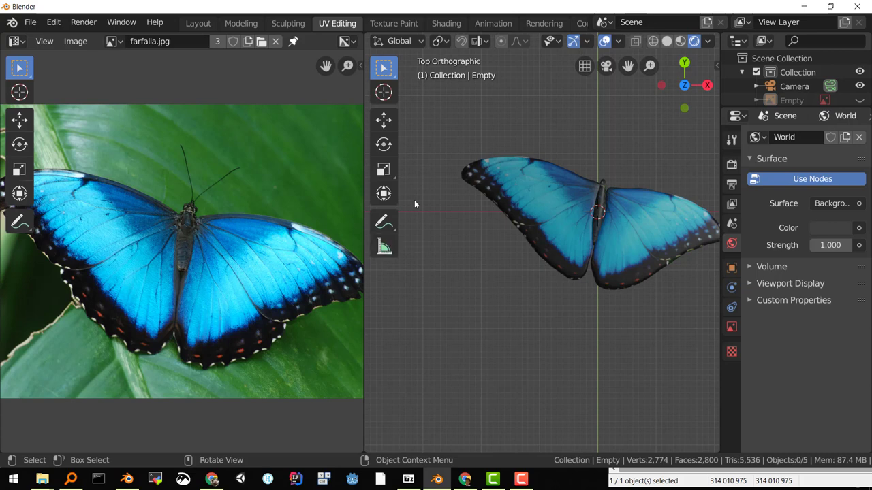
Step: Switch to the Animation workspace and show the butterfly close up from the top view
{"action": "left_click", "coordinate": [493, 23]}
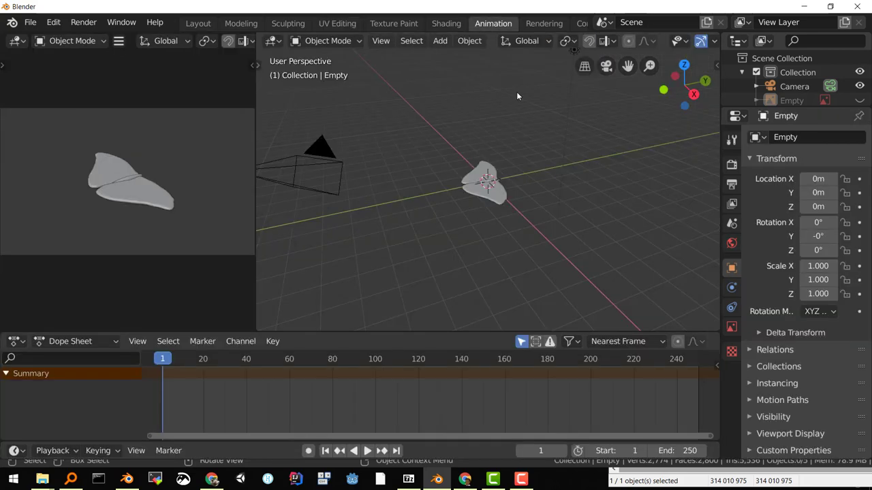
{"action": "key", "text": "KP_7"}
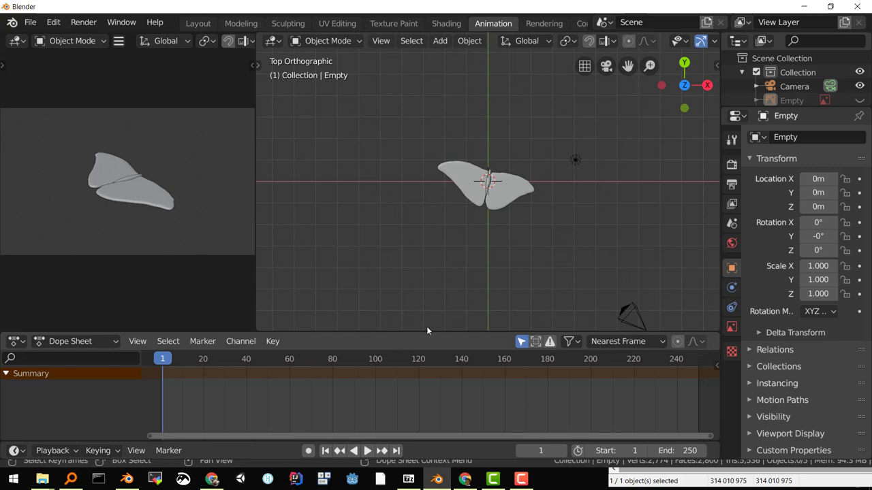
{"action": "scroll", "coordinate": [485, 258], "scroll_direction": "up", "scroll_amount": 8}
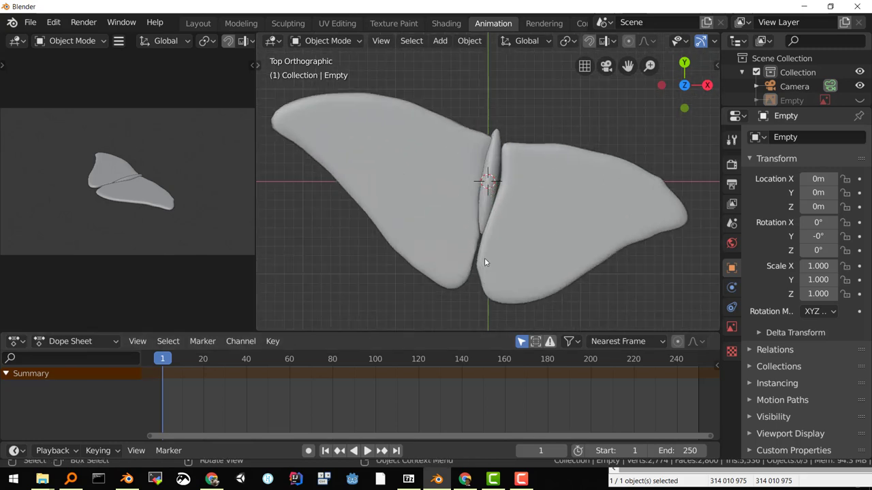
{"action": "scroll", "coordinate": [484, 262], "scroll_direction": "up", "scroll_amount": 4}
{"action": "scroll", "coordinate": [484, 262], "scroll_direction": "down", "scroll_amount": 4}
Step: Try to join both wings and the body into one object
{"action": "left_click", "coordinate": [540, 239]}
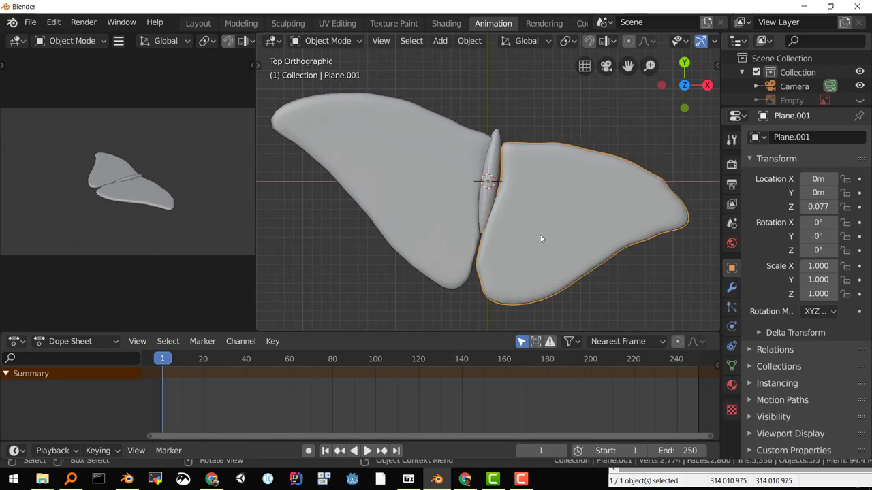
{"action": "left_click", "coordinate": [434, 213], "text": "shift"}
{"action": "left_click", "coordinate": [483, 193], "text": "shift"}
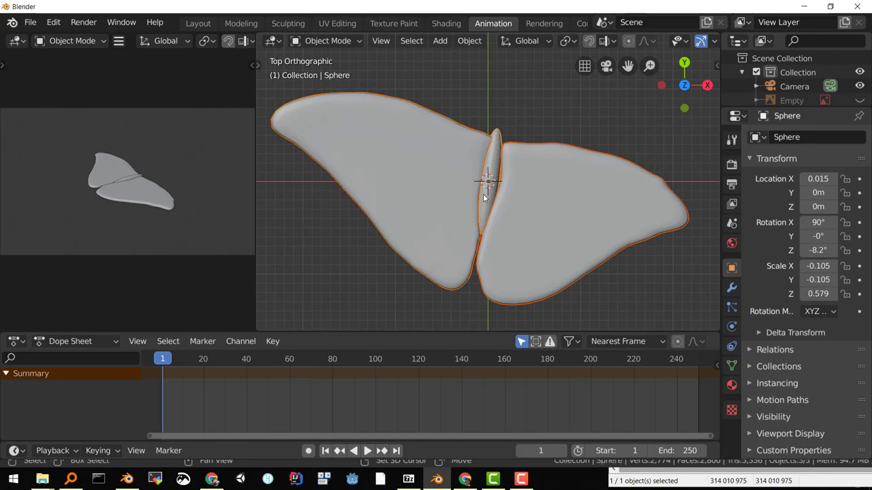
{"action": "key", "text": "ctrl+j"}
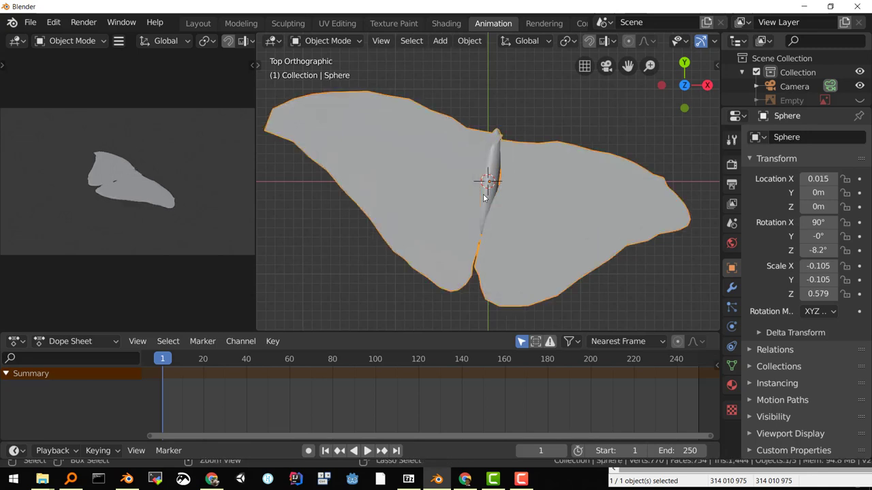
{"action": "mouse_move", "coordinate": [514, 258]}
{"action": "middle_mouse_down"}
{"action": "mouse_move", "coordinate": [507, 194]}
{"action": "mouse_move", "coordinate": [512, 136]}
{"action": "mouse_move", "coordinate": [514, 259]}
{"action": "middle_mouse_up"}
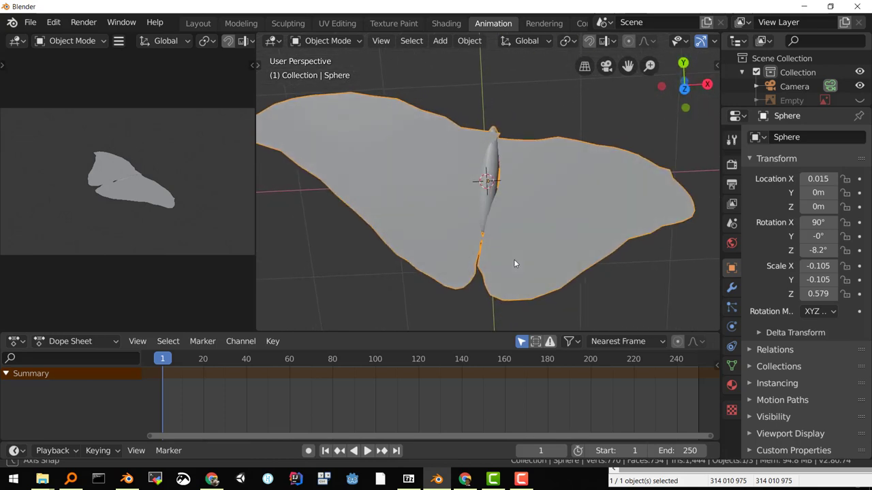
{"action": "key", "text": "ctrl+1"}
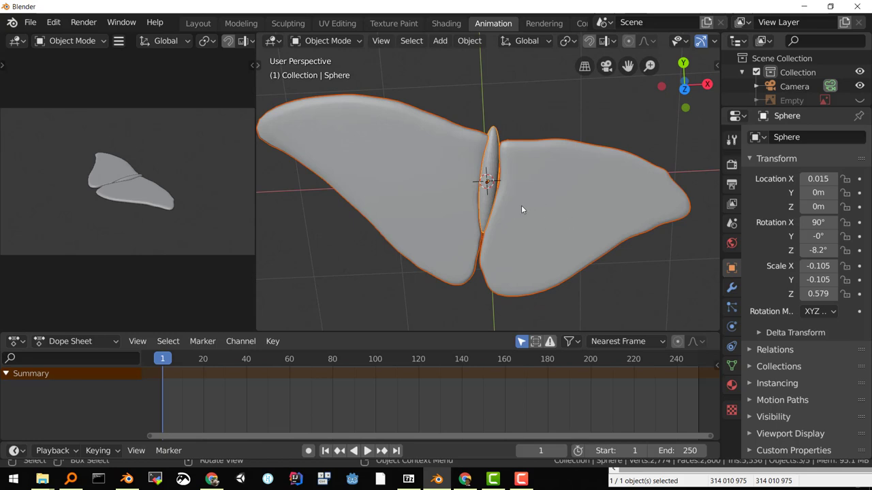
Step: Apply the Solidify and Subdivision Surface modifiers on both wings, and check the body for remaining modifiers
{"action": "left_click", "coordinate": [564, 218]}
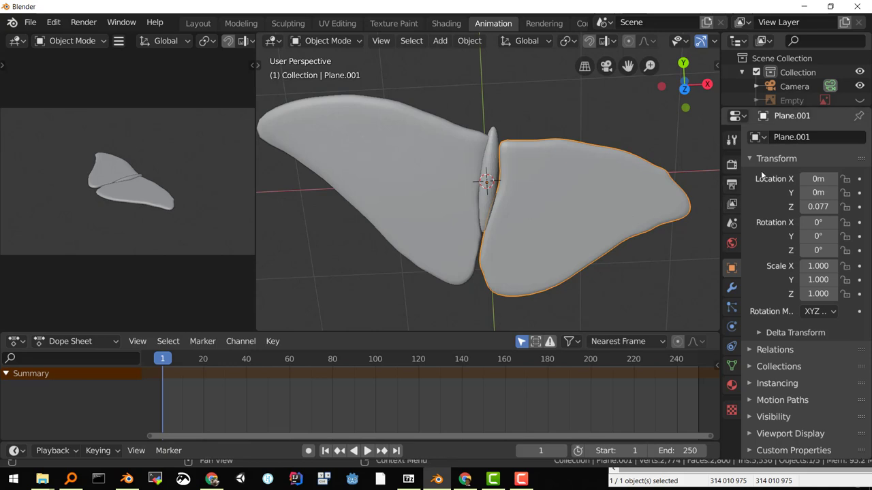
{"action": "left_click", "coordinate": [732, 288]}
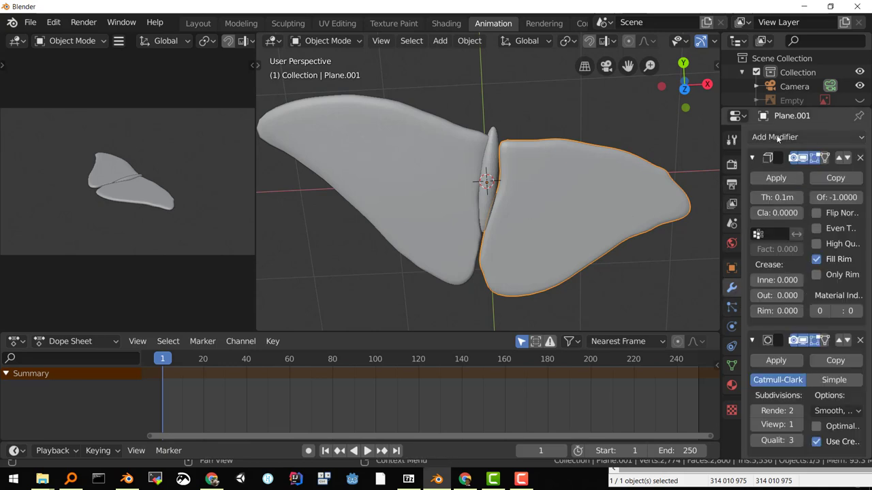
{"action": "left_click", "coordinate": [773, 179]}
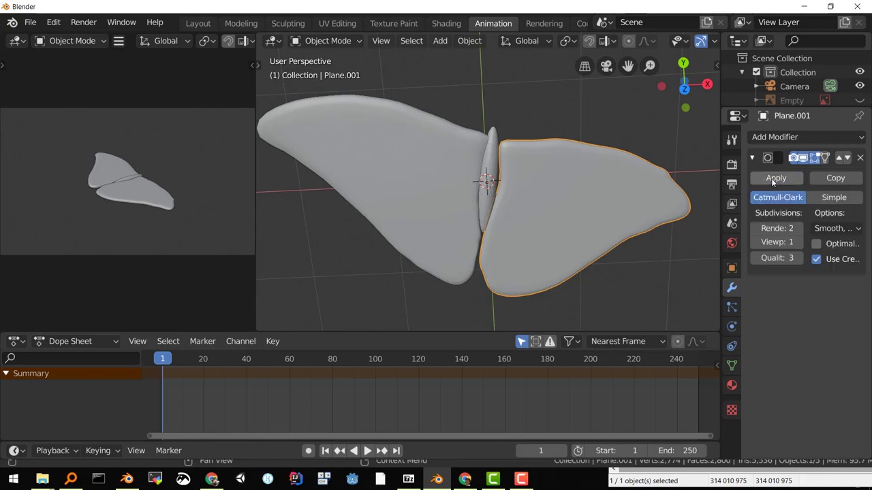
{"action": "left_click", "coordinate": [773, 178]}
{"action": "left_click", "coordinate": [425, 179]}
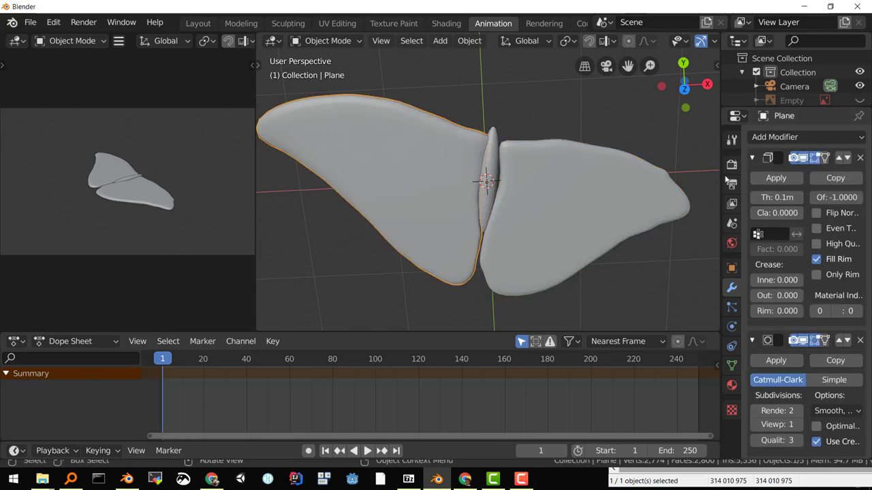
{"action": "left_click", "coordinate": [772, 178]}
{"action": "left_click", "coordinate": [770, 177]}
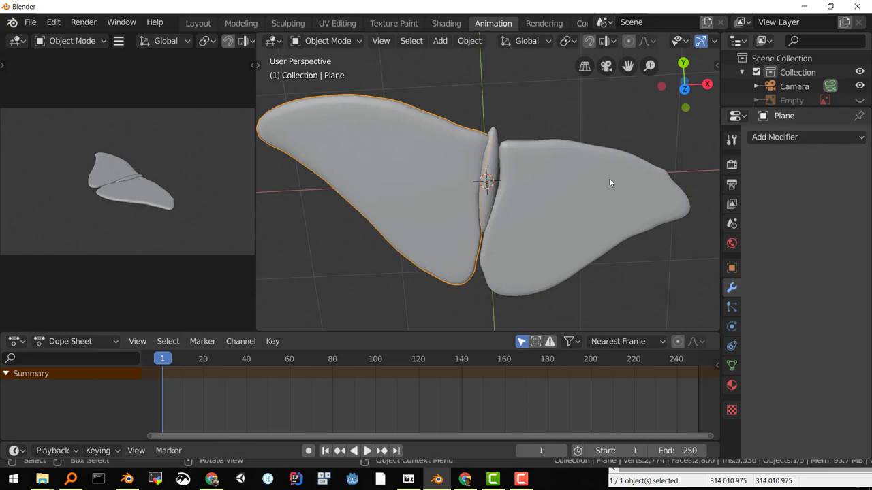
{"action": "left_click", "coordinate": [488, 169]}
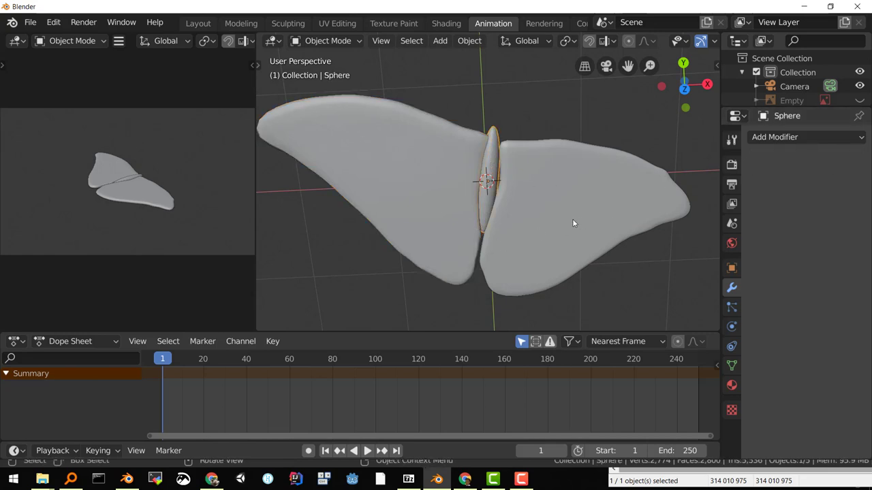
Step: Join the two wings into the body so the butterfly is a single object
{"action": "left_click", "coordinate": [541, 218]}
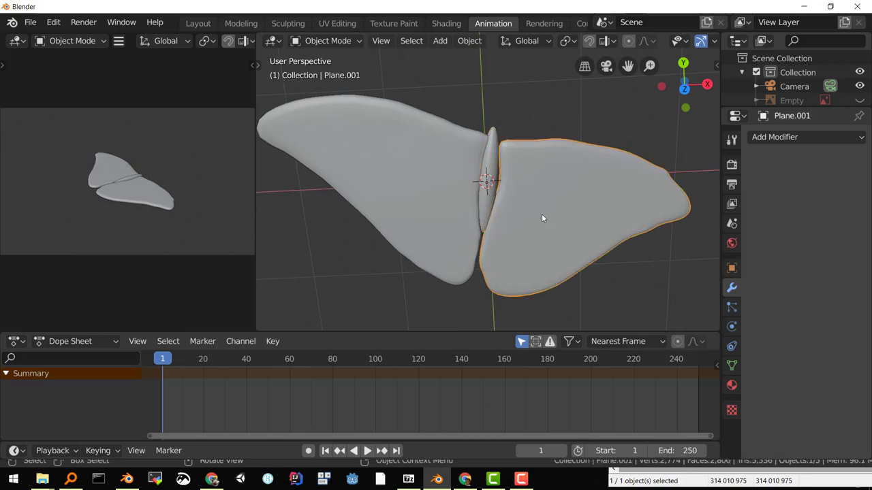
{"action": "left_click", "coordinate": [376, 184], "text": "shift"}
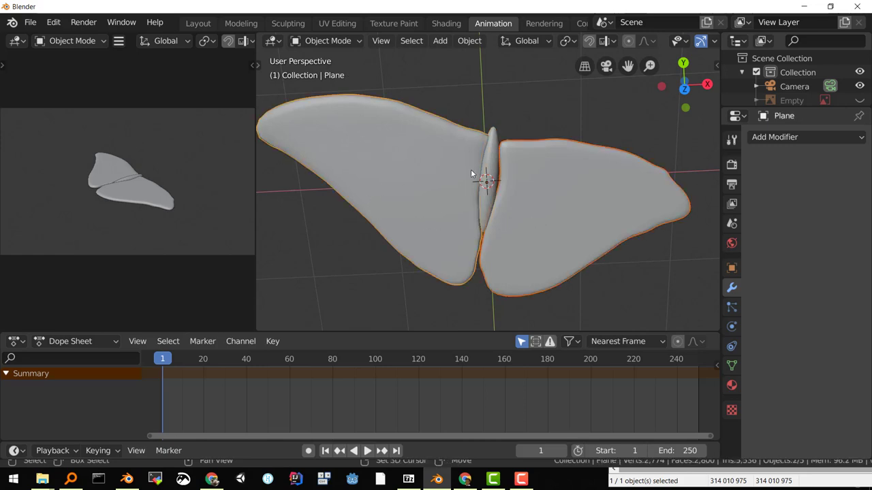
{"action": "left_click", "coordinate": [493, 162], "text": "shift"}
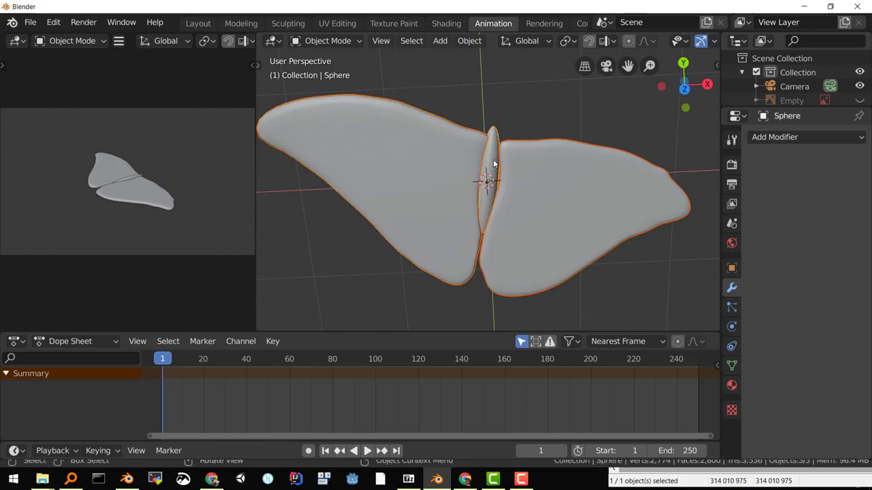
{"action": "key", "text": "ctrl+j"}
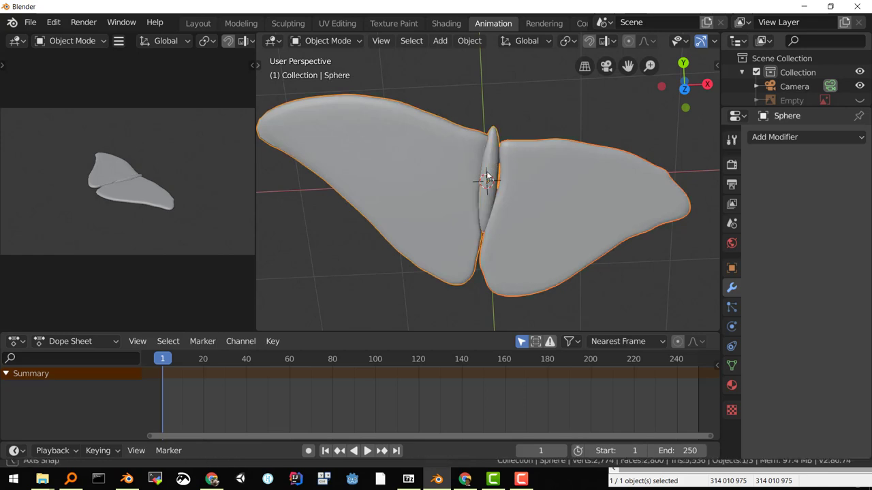
Step: Inspect the joined butterfly's textures in Material Preview shading, and return the viewport to Solid shading
{"action": "mouse_move", "coordinate": [493, 159]}
{"action": "middle_mouse_down"}
{"action": "mouse_move", "coordinate": [478, 115]}
{"action": "mouse_move", "coordinate": [489, 114]}
{"action": "middle_mouse_up"}
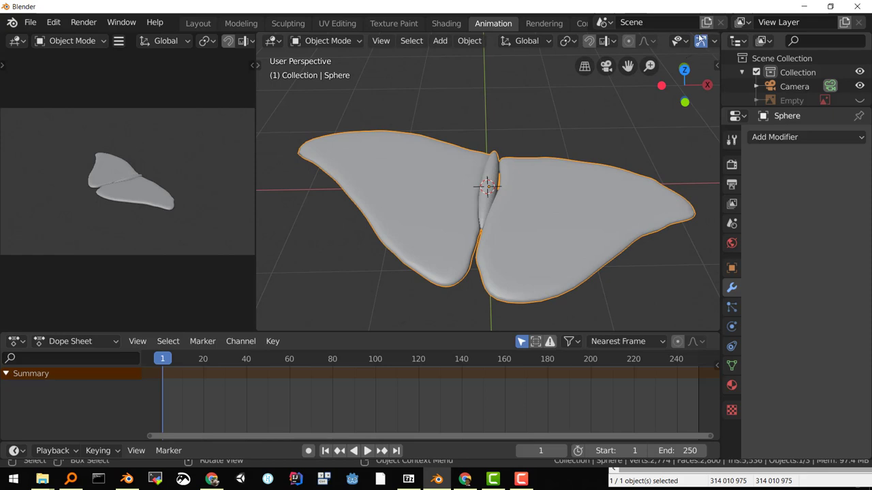
{"action": "scroll", "coordinate": [702, 39], "scroll_direction": "down", "scroll_amount": 5}
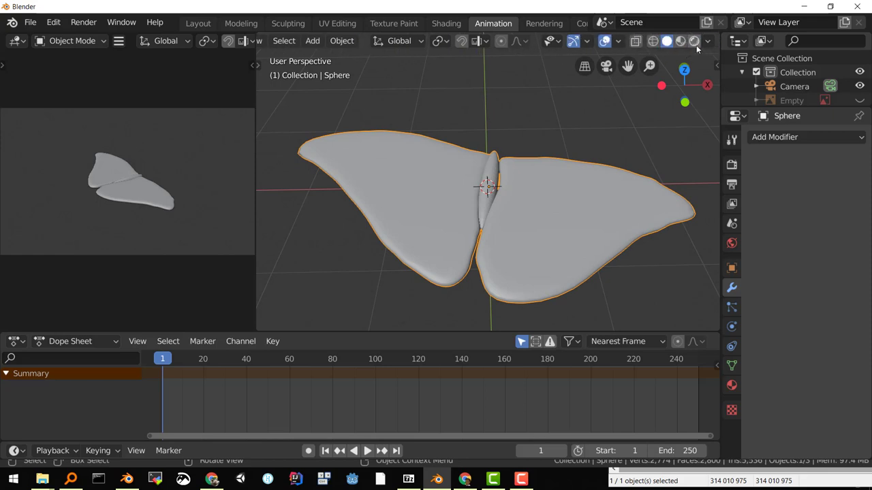
{"action": "left_click", "coordinate": [682, 42]}
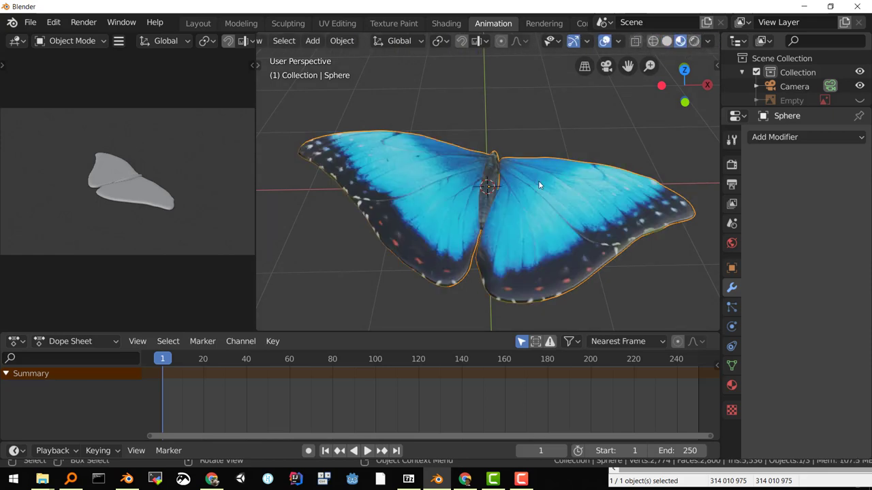
{"action": "middle_click_drag", "start_coordinate": [538, 181], "coordinate": [499, 239]}
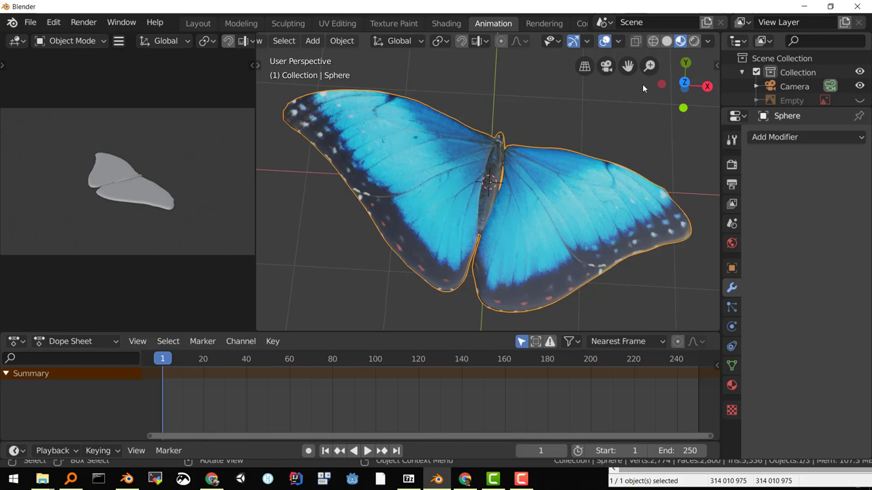
{"action": "left_click", "coordinate": [667, 41]}
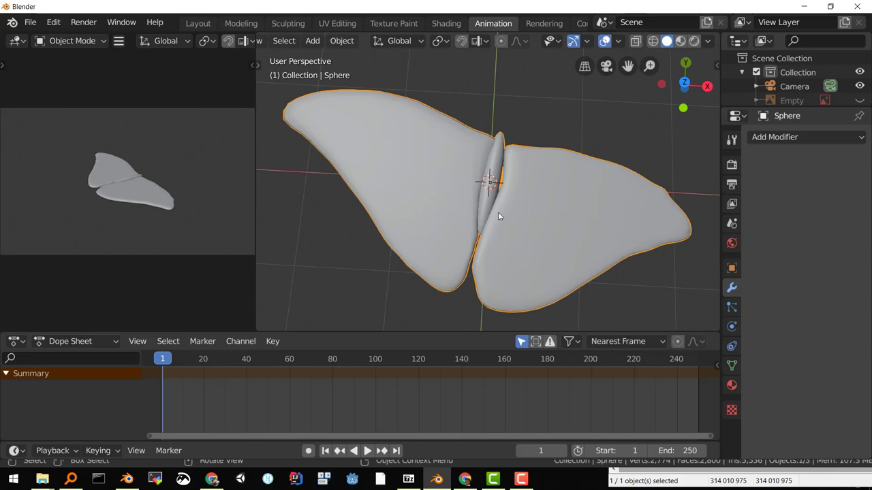
Step: Rotate the butterfly counterclockwise in top view until its body lines up with the Y axis
{"action": "middle_click_drag", "start_coordinate": [492, 236], "coordinate": [514, 251]}
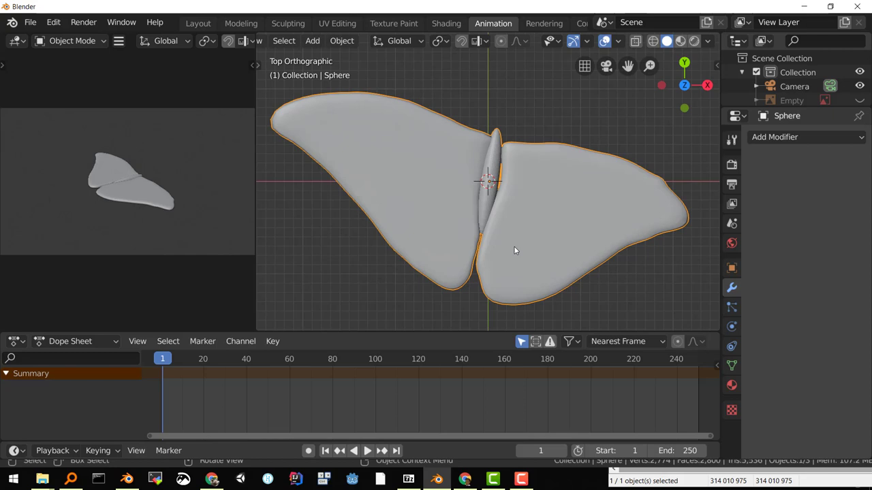
{"action": "key", "text": "r"}
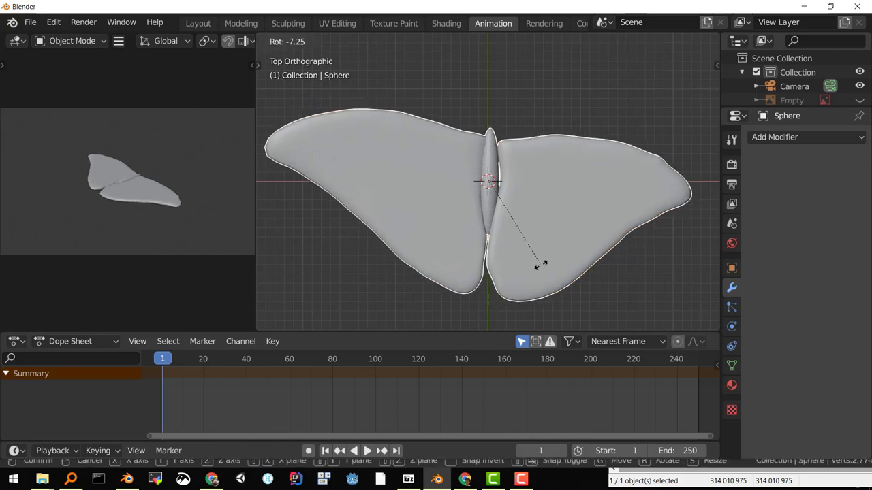
{"action": "left_click", "coordinate": [541, 268]}
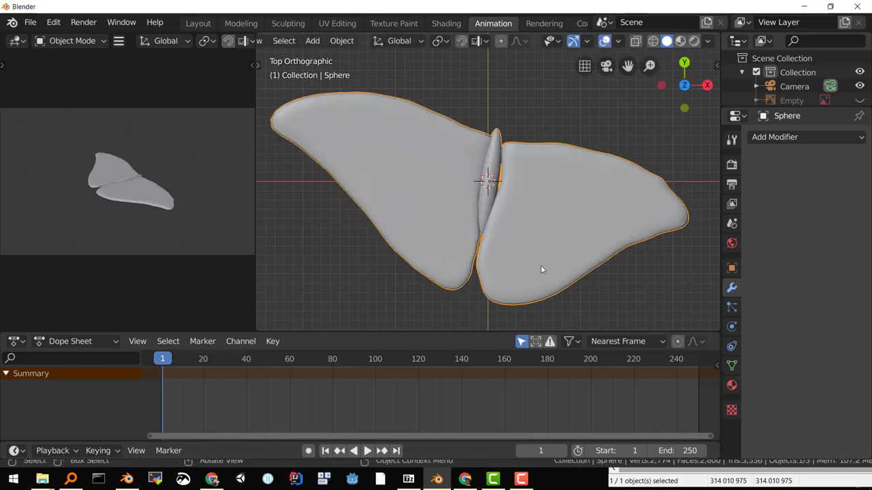
{"action": "key", "text": "r"}
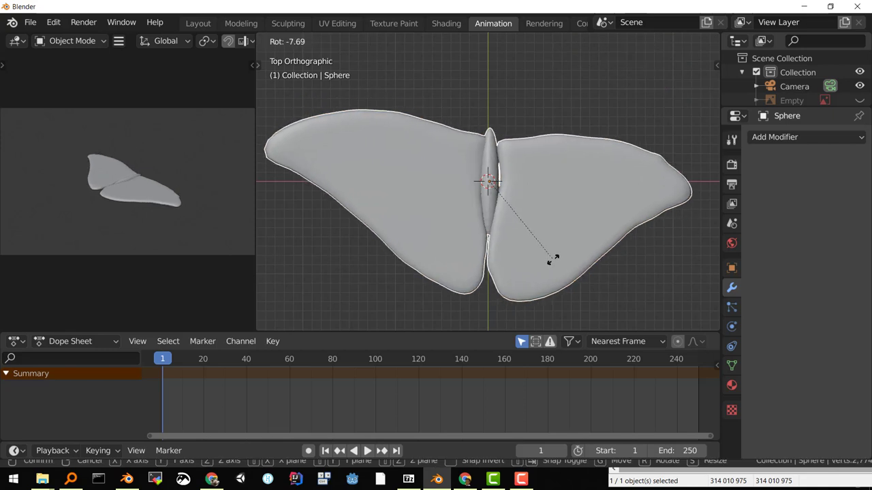
{"action": "left_click", "coordinate": [554, 258]}
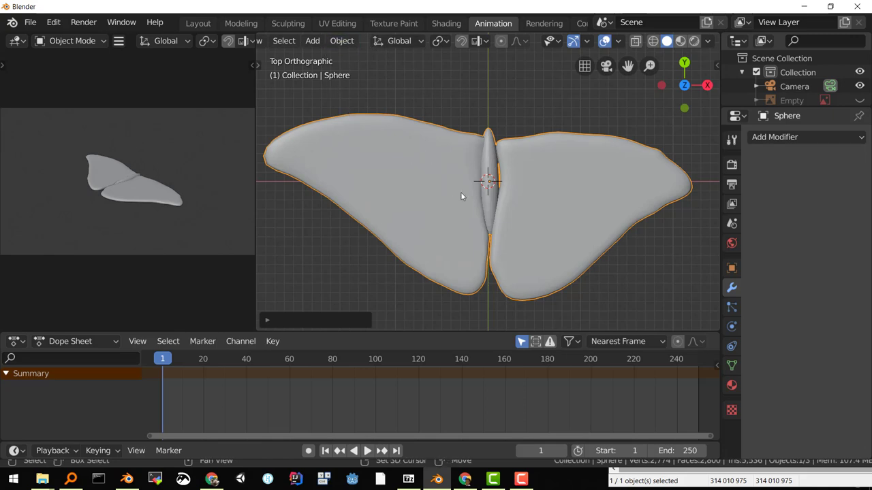
Step: Add an armature at the butterfly's centre and move it about 0.107 m along X toward the right wing's root
{"action": "key", "text": "shift+a"}
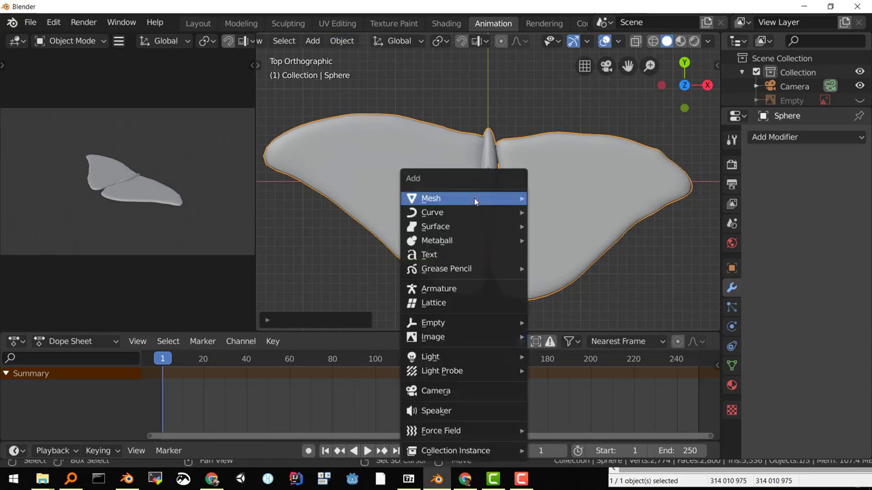
{"action": "left_click", "coordinate": [461, 288]}
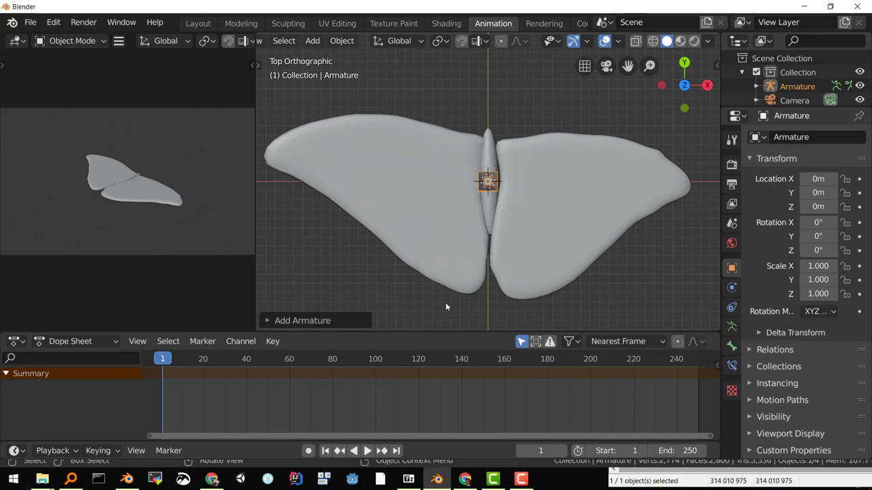
{"action": "middle_click_drag", "start_coordinate": [445, 302], "coordinate": [442, 252]}
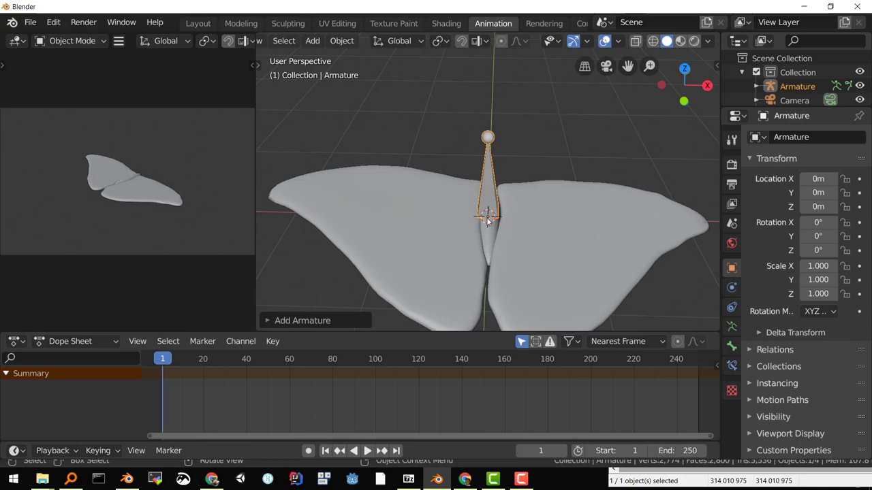
{"action": "key", "text": "g"}
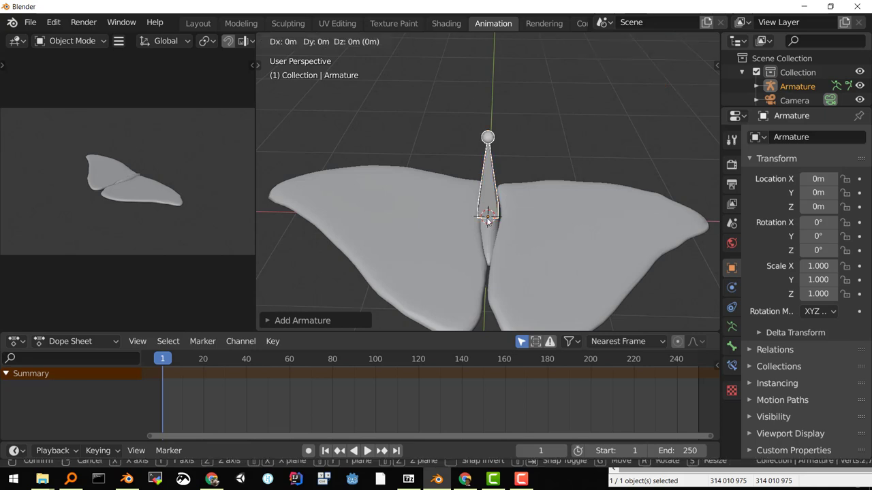
{"action": "key", "text": "x"}
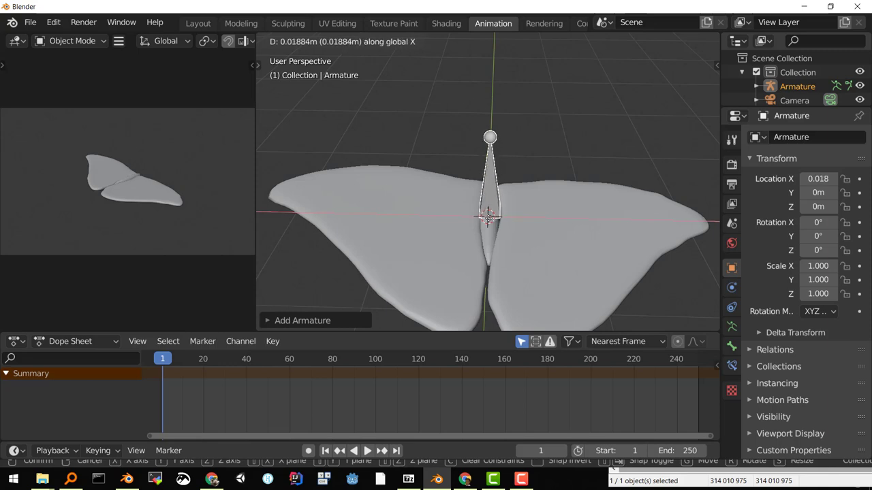
{"action": "left_click", "coordinate": [497, 221]}
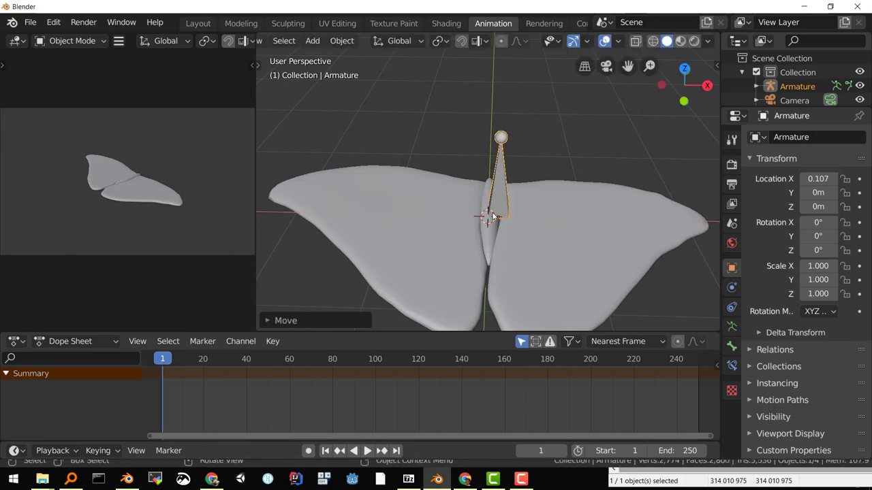
Step: Rotate the armature 90° about the Y axis and raise it about 0.039 m along Z into the right wing
{"action": "type", "text": "ry"}
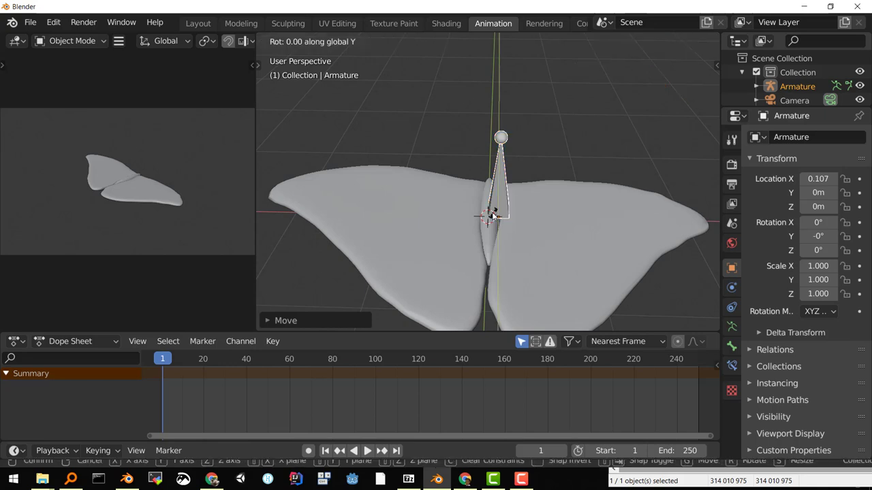
{"action": "type", "text": "90"}
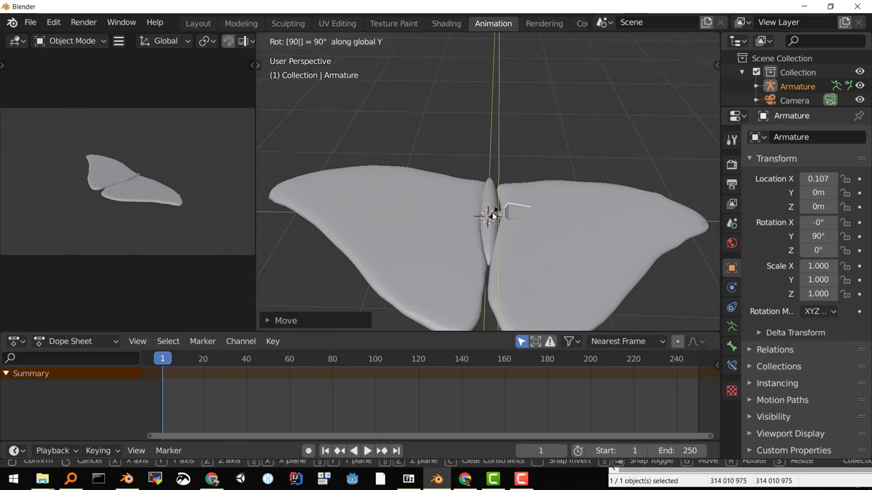
{"action": "key", "text": "Return"}
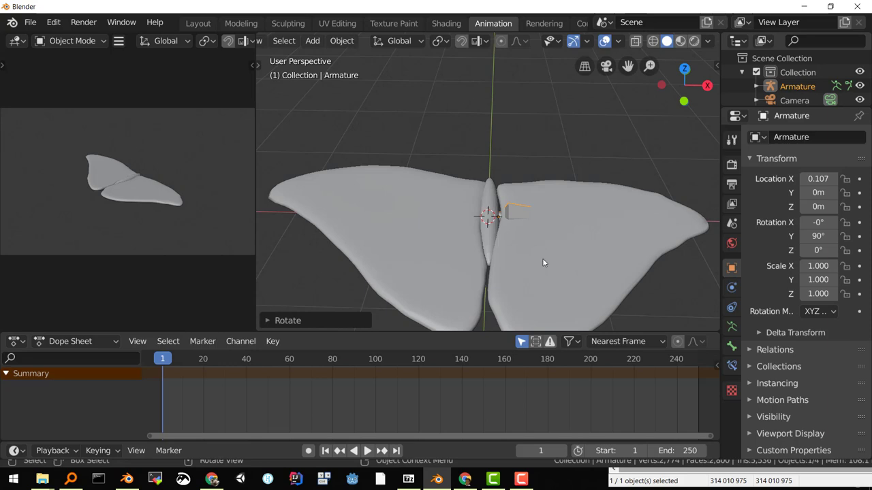
{"action": "key", "text": "KP_1"}
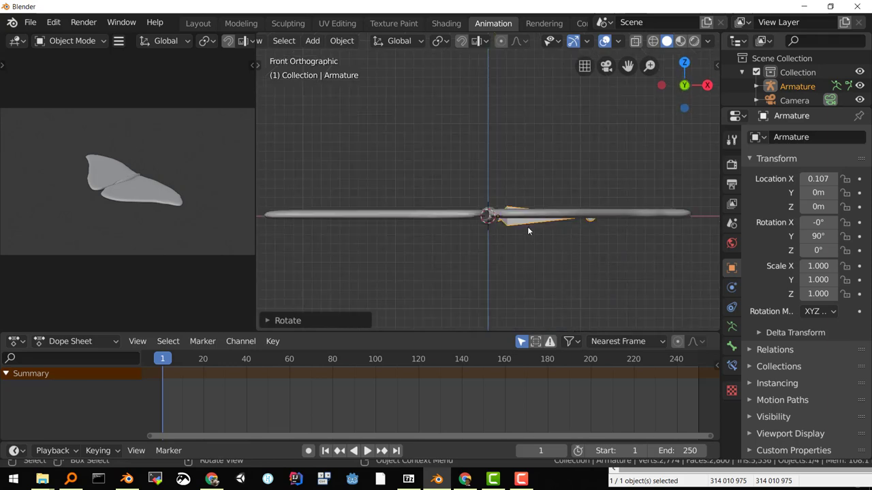
{"action": "key", "text": "g"}
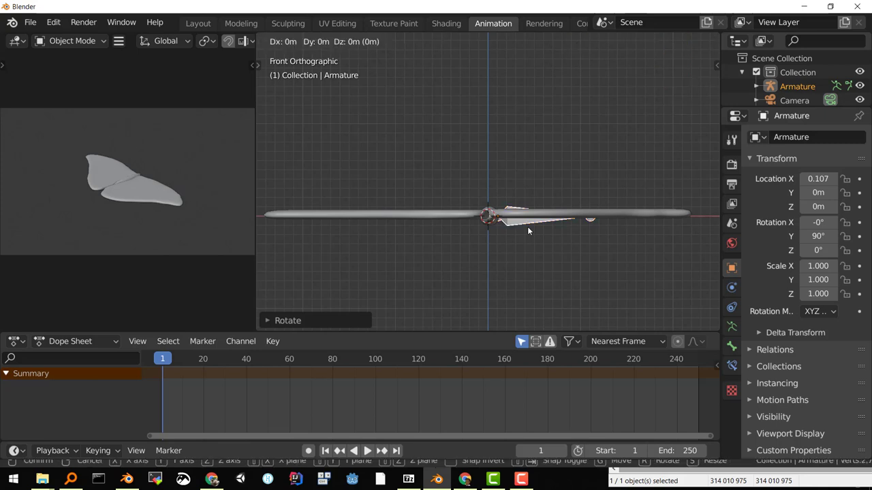
{"action": "key", "text": "z"}
{"action": "key", "text": "Return"}
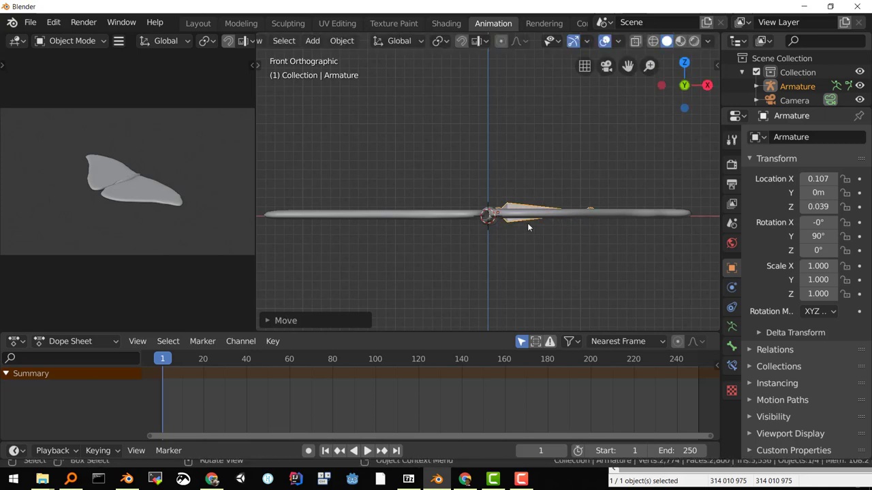
Step: Extend the right wing bone by moving its tip along X to the outer tip of the wing
{"action": "key", "text": "KP_7"}
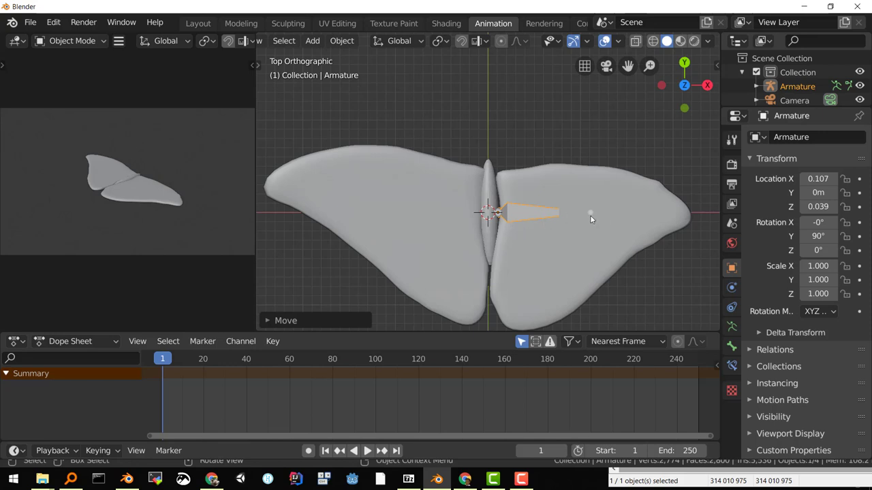
{"action": "key", "text": "Tab"}
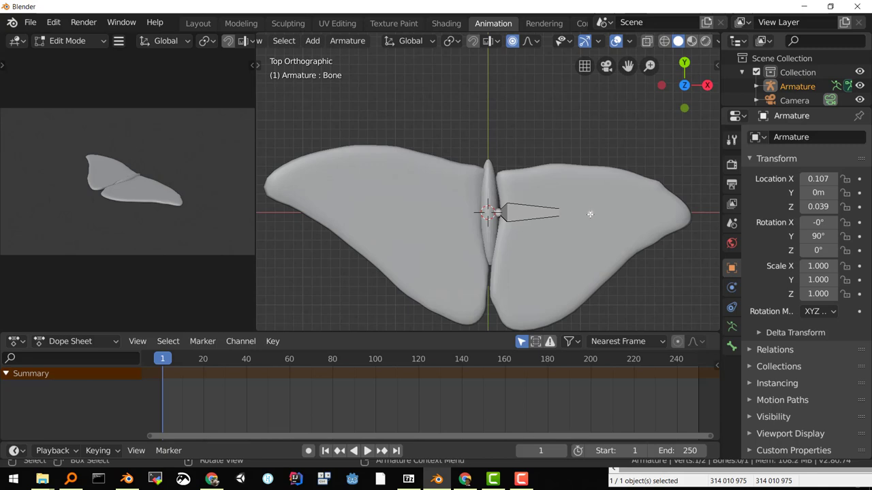
{"action": "left_click", "coordinate": [515, 214]}
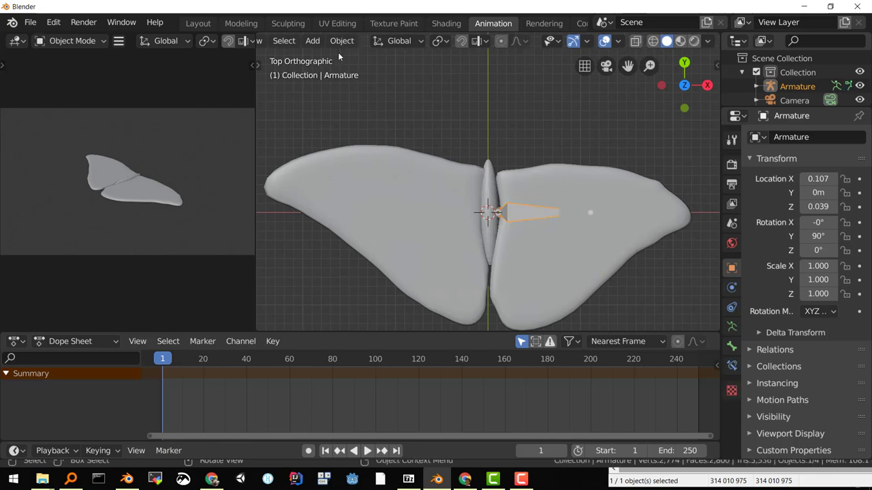
{"action": "key", "text": "Tab"}
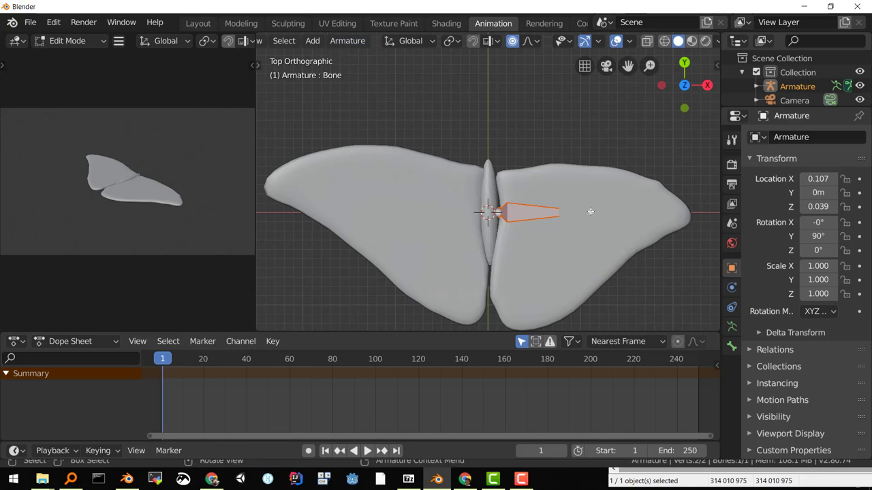
{"action": "left_click", "coordinate": [590, 211]}
{"action": "key", "text": "g"}
{"action": "key", "text": "x"}
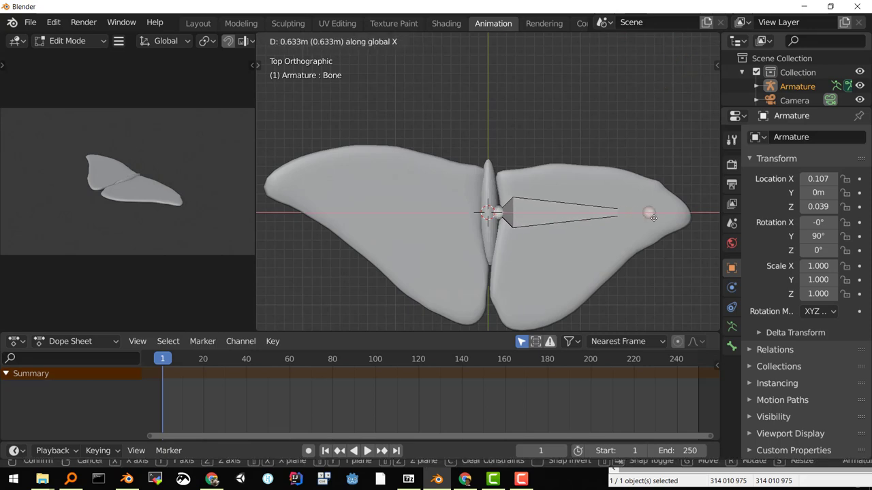
{"action": "left_click", "coordinate": [683, 225]}
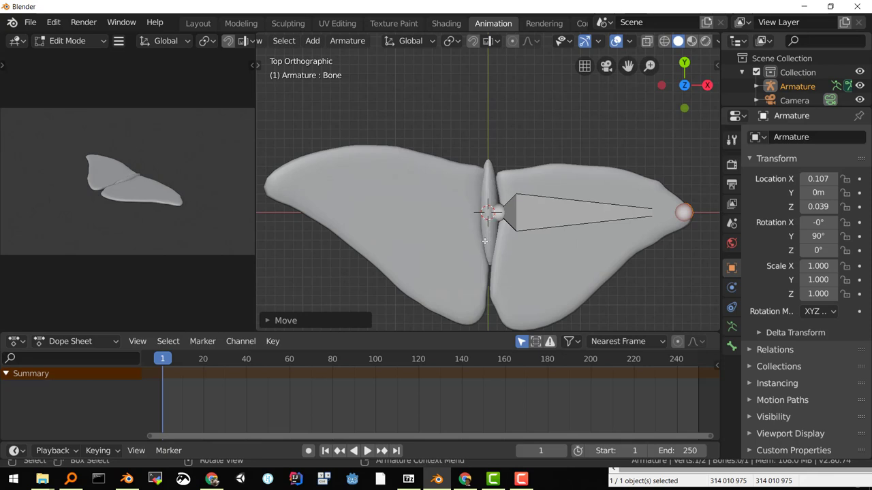
Step: Add a second bone to the armature at the butterfly's centre
{"action": "left_click", "coordinate": [436, 210]}
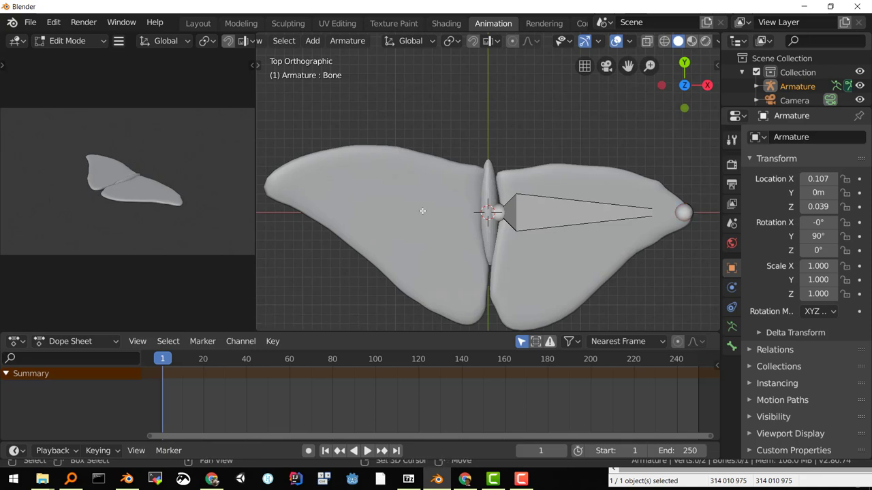
{"action": "key", "text": "shift+a"}
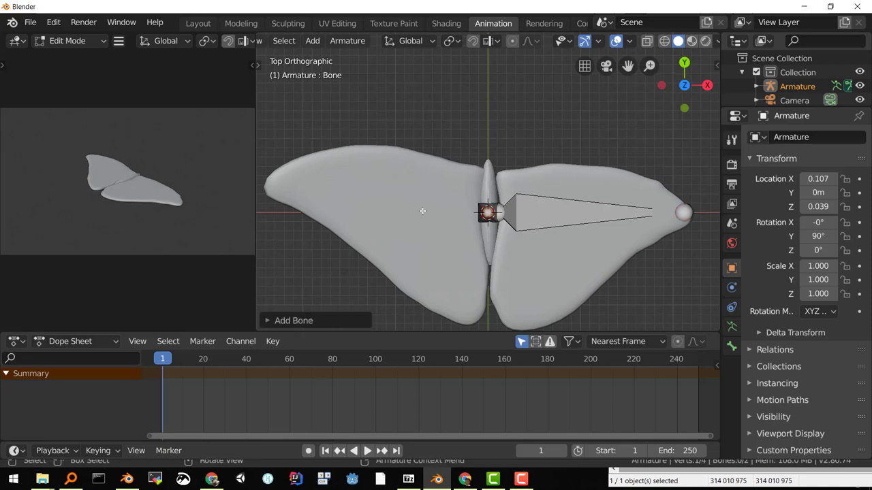
{"action": "middle_click_drag", "start_coordinate": [431, 232], "coordinate": [432, 183]}
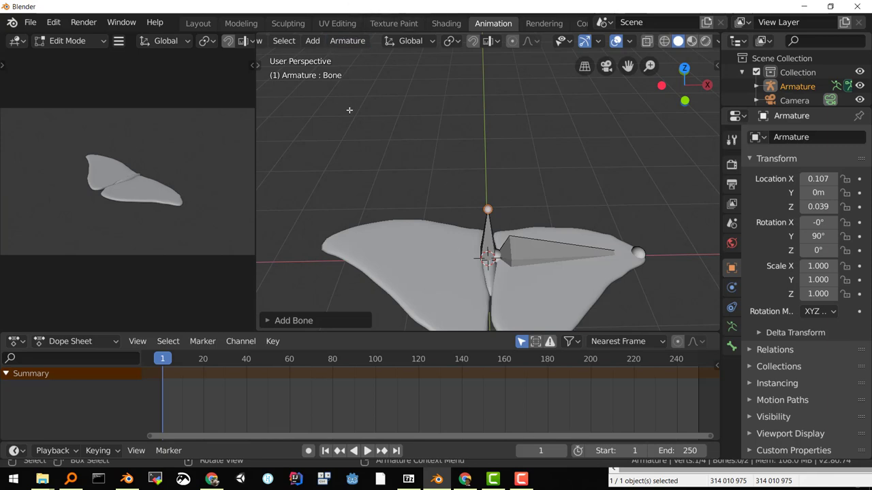
Step: Rotate the new centre bone -90° about the global Y axis so it points toward the left wing
{"action": "key", "text": "Tab"}
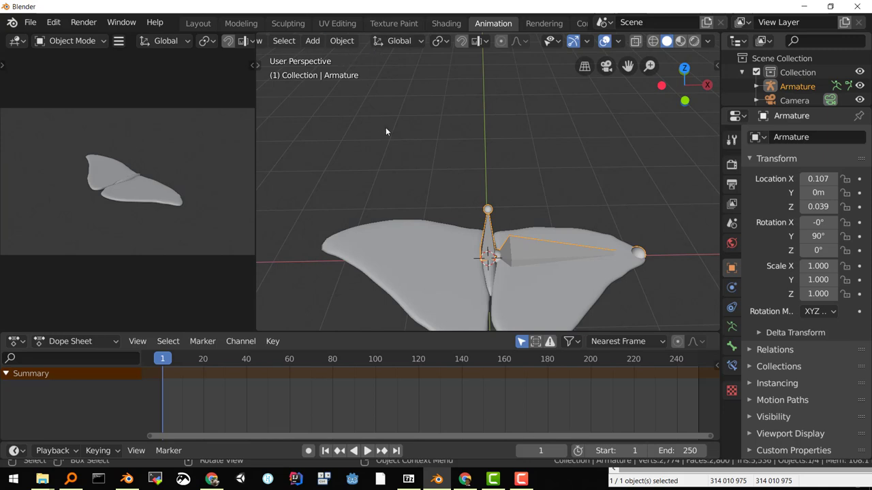
{"action": "key", "text": "Tab"}
{"action": "left_click", "coordinate": [489, 245]}
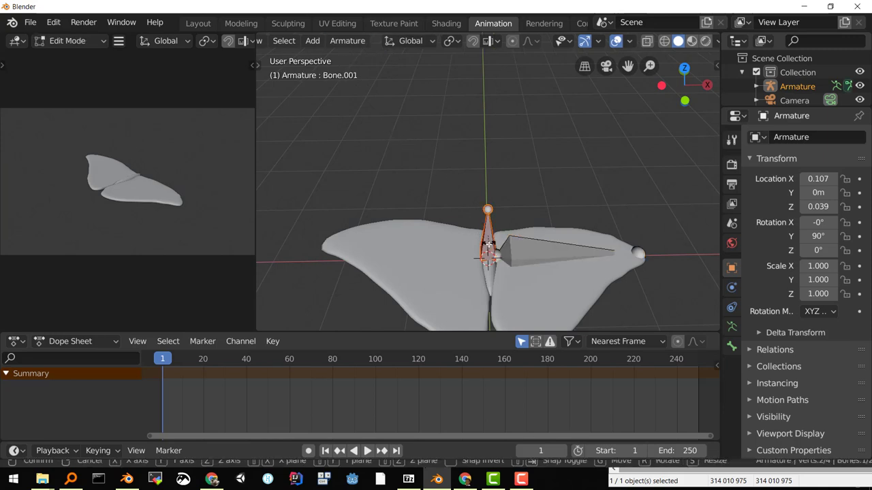
{"action": "key", "text": "r"}
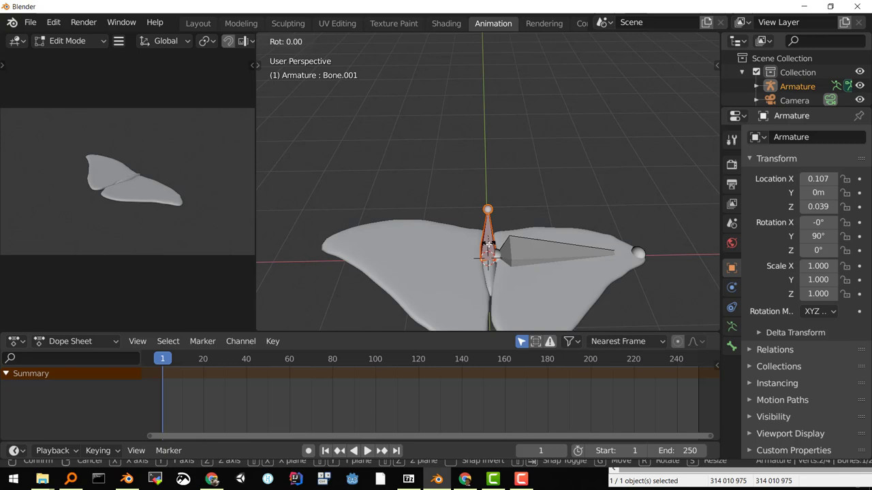
{"action": "key", "text": "y"}
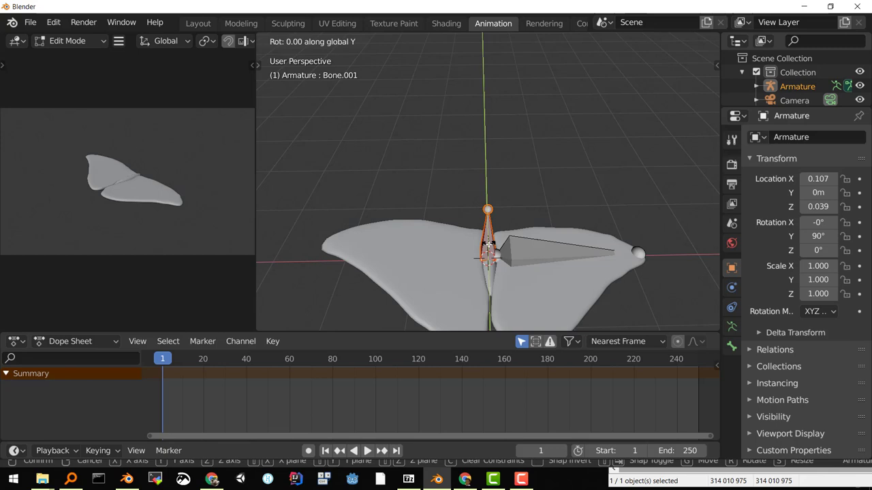
{"action": "type", "text": "-90"}
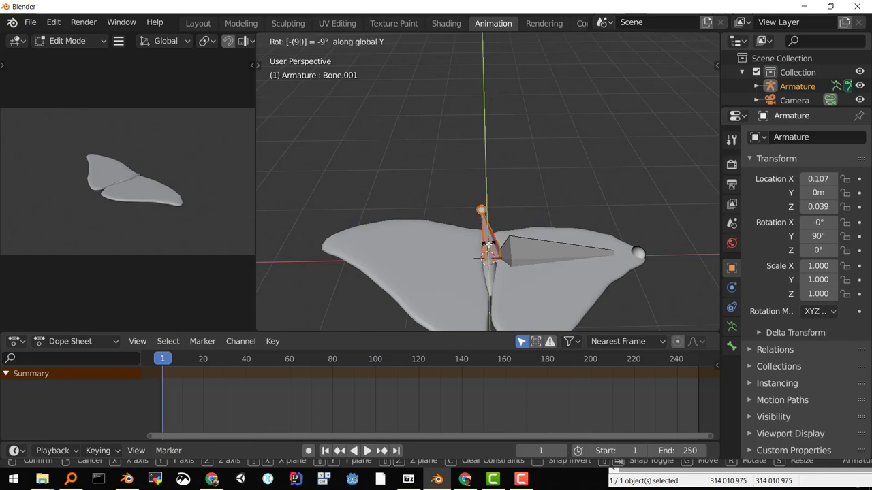
{"action": "key", "text": "Return"}
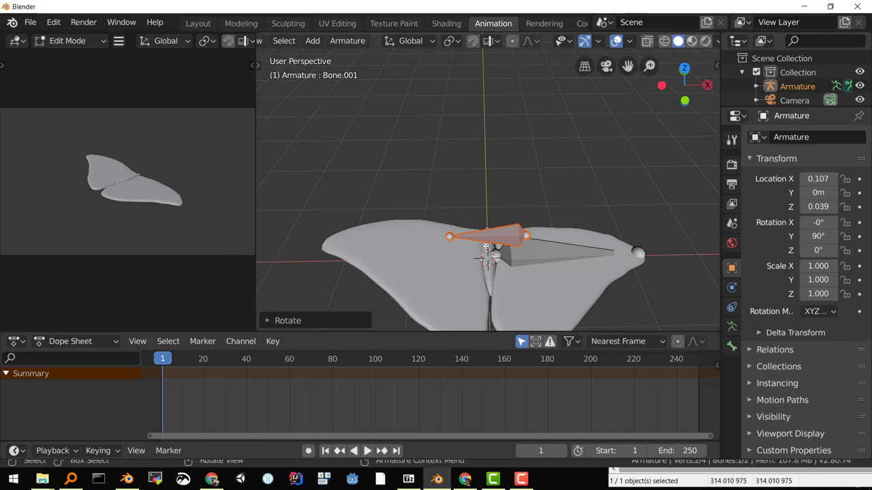
Step: Move the new bone about -0.61 m along X and -0.47 m along Z to the left wing's root
{"action": "key", "text": "KP_1"}
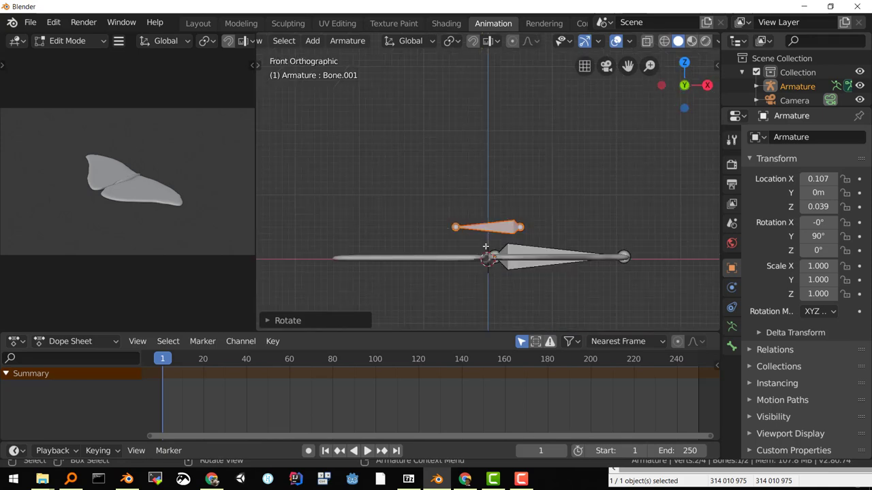
{"action": "key", "text": "g"}
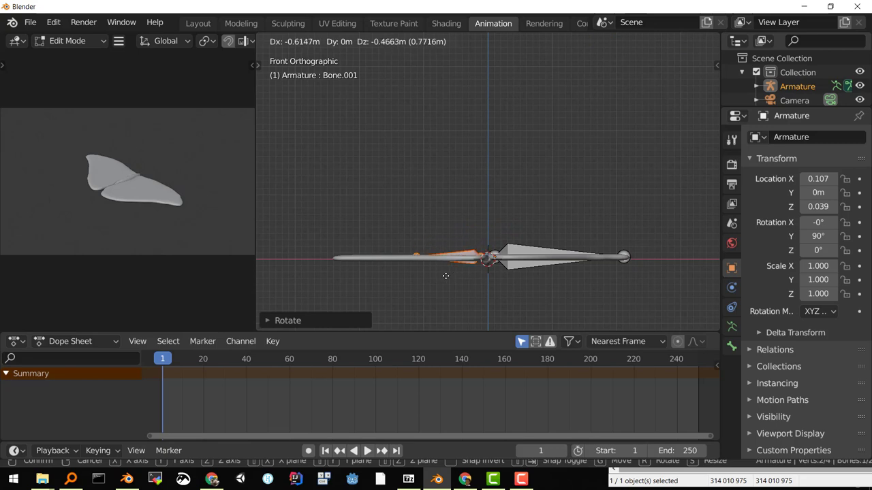
{"action": "left_click", "coordinate": [445, 276]}
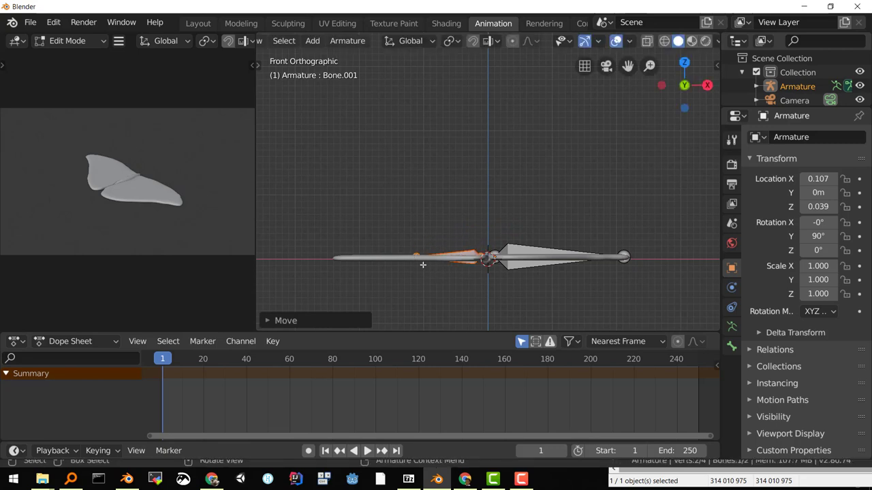
Step: Extend the left wing bone by moving its tip along X to the outer end of the wing
{"action": "left_click", "coordinate": [415, 266]}
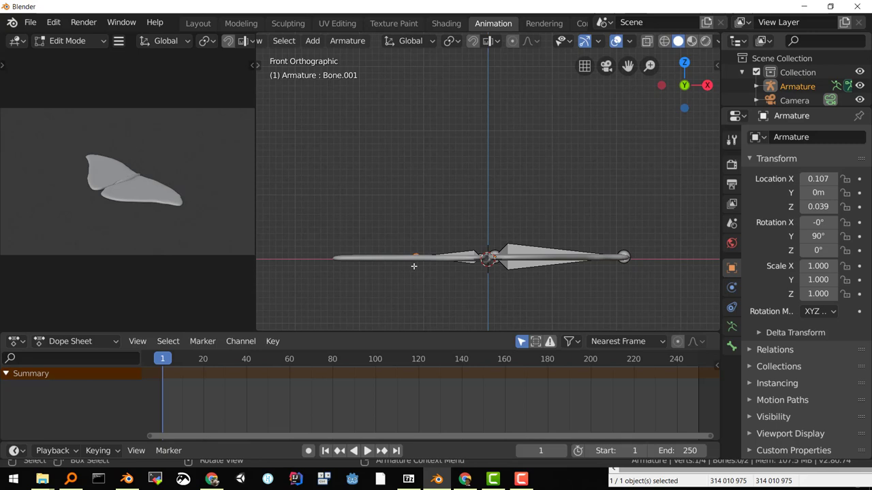
{"action": "key", "text": "g"}
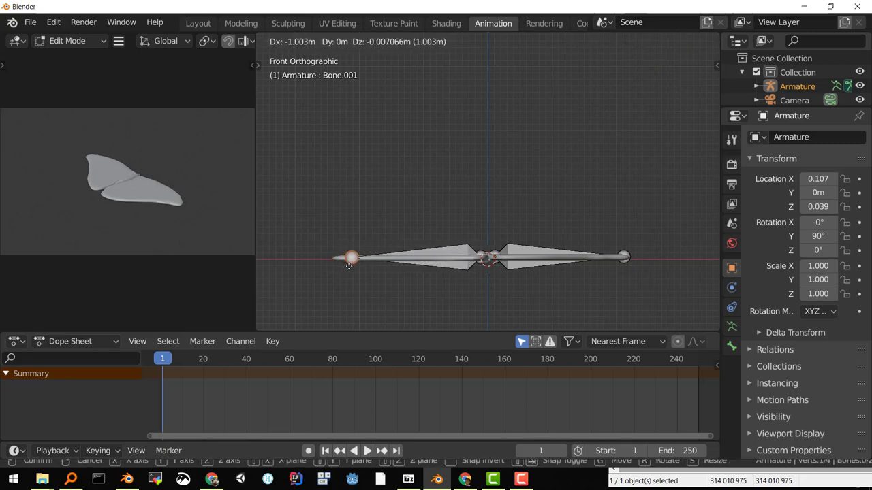
{"action": "key", "text": "x"}
{"action": "left_click", "coordinate": [338, 266]}
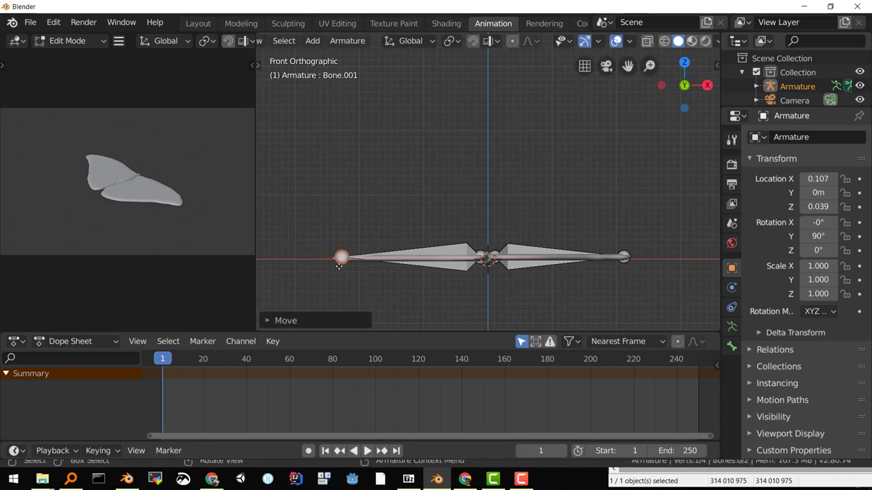
Step: Shift the left bone's tip about -0.11 m in X and 0.25 m in Y onto the wing tip, and return to Object Mode
{"action": "middle_click_drag", "start_coordinate": [519, 244], "coordinate": [523, 324]}
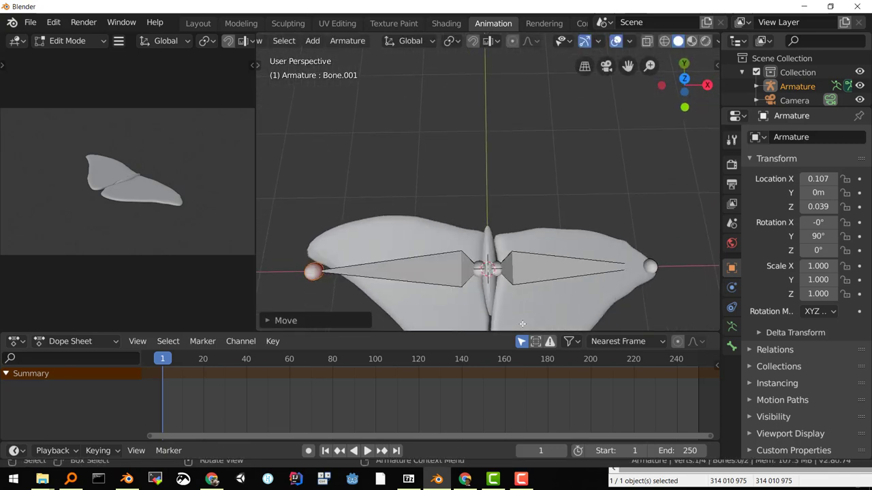
{"action": "key", "text": "KP_7"}
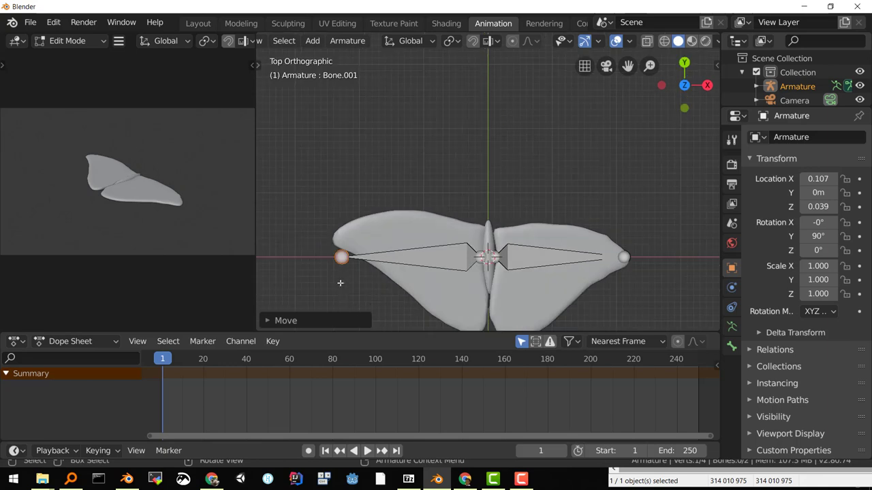
{"action": "key", "text": "g"}
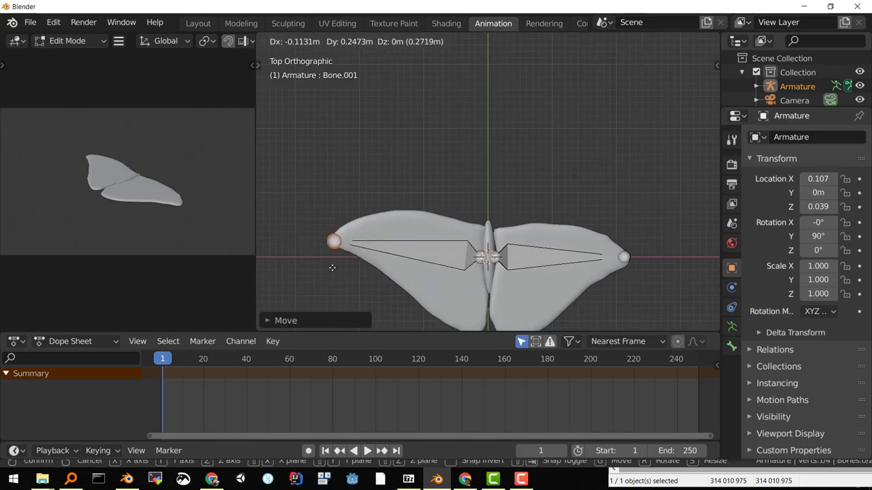
{"action": "left_click", "coordinate": [332, 267]}
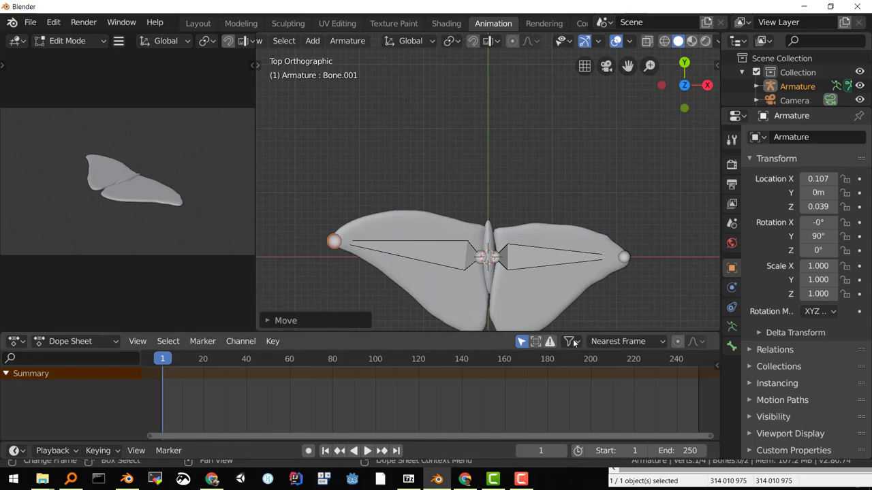
{"action": "middle_click_drag", "start_coordinate": [545, 291], "coordinate": [543, 220]}
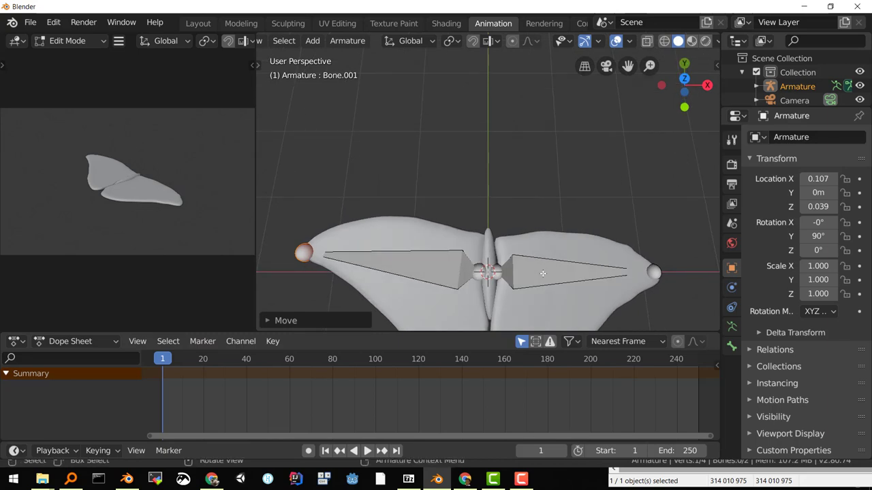
{"action": "key", "text": "KP_7"}
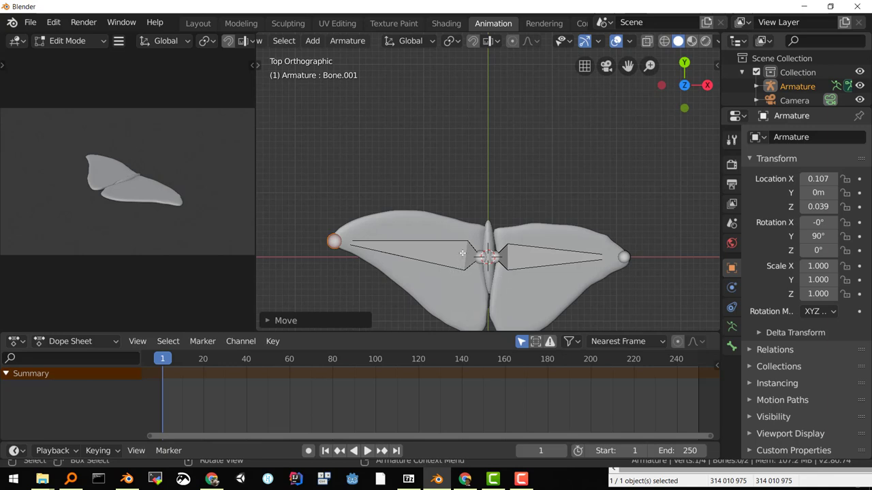
{"action": "left_click", "coordinate": [342, 50]}
{"action": "key", "text": "Tab"}
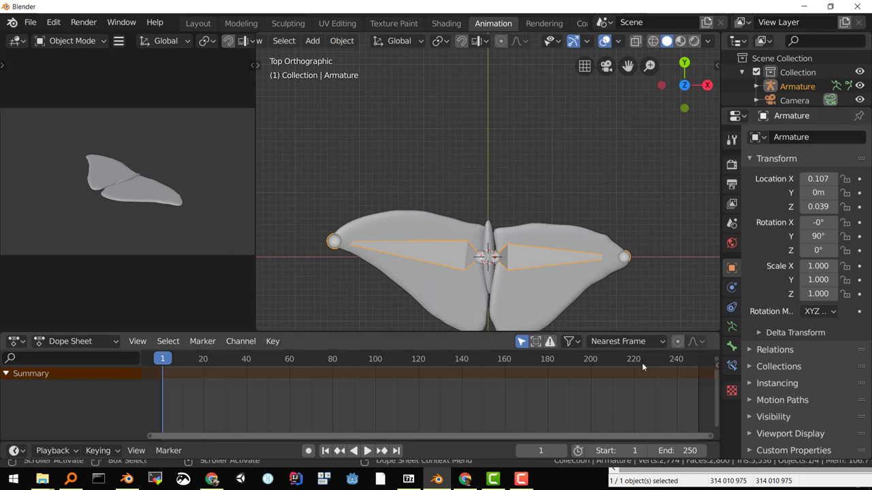
Step: Parent the butterfly mesh to the armature with automatic weights
{"action": "left_click", "coordinate": [527, 298]}
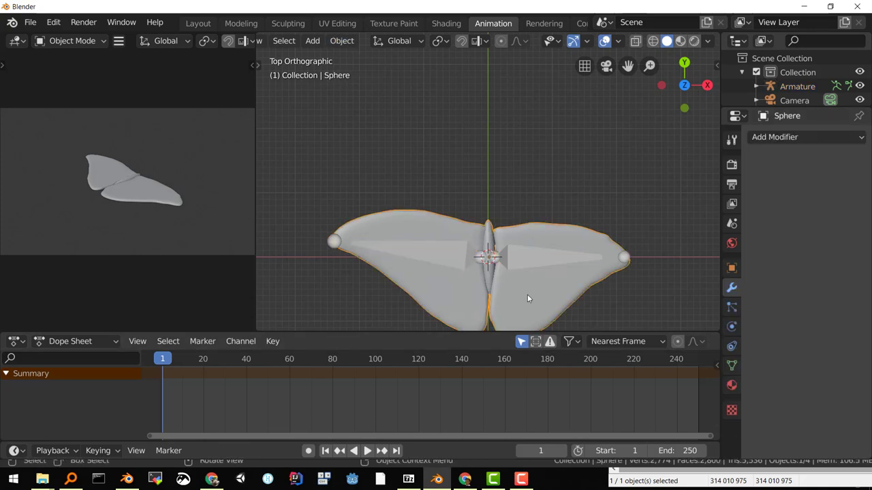
{"action": "left_click", "coordinate": [527, 259], "text": "shift"}
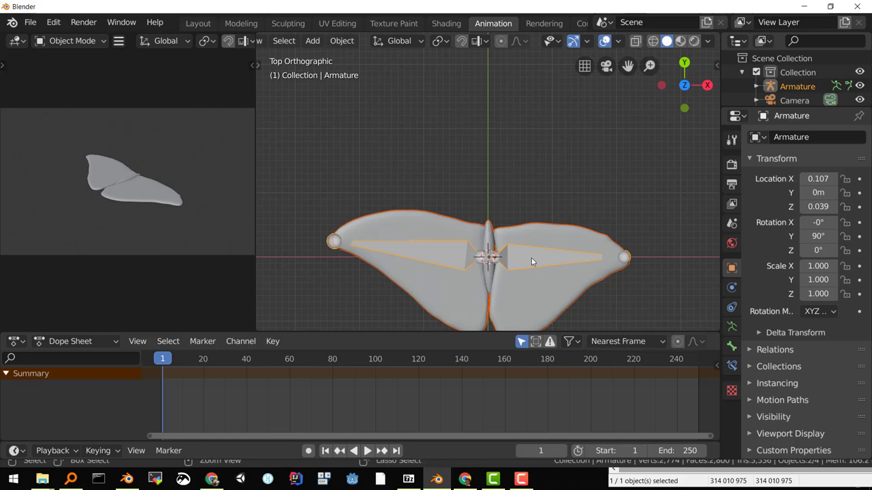
{"action": "key", "text": "ctrl+p"}
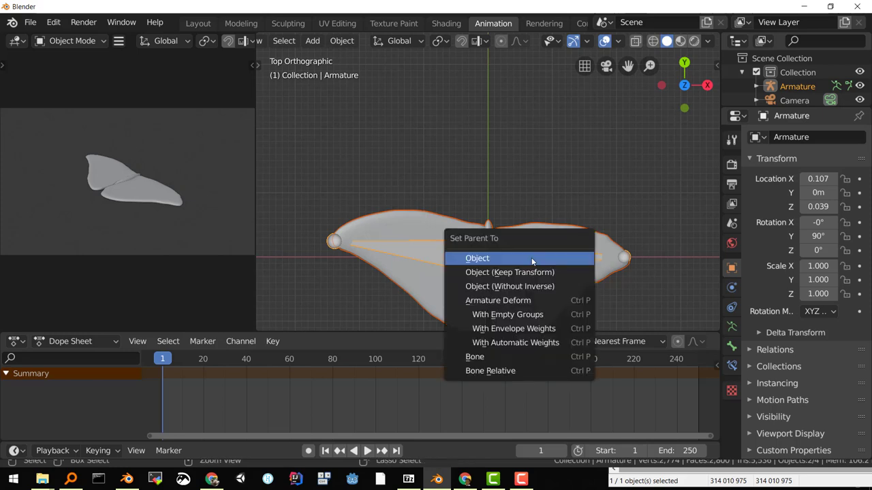
{"action": "left_click", "coordinate": [535, 343]}
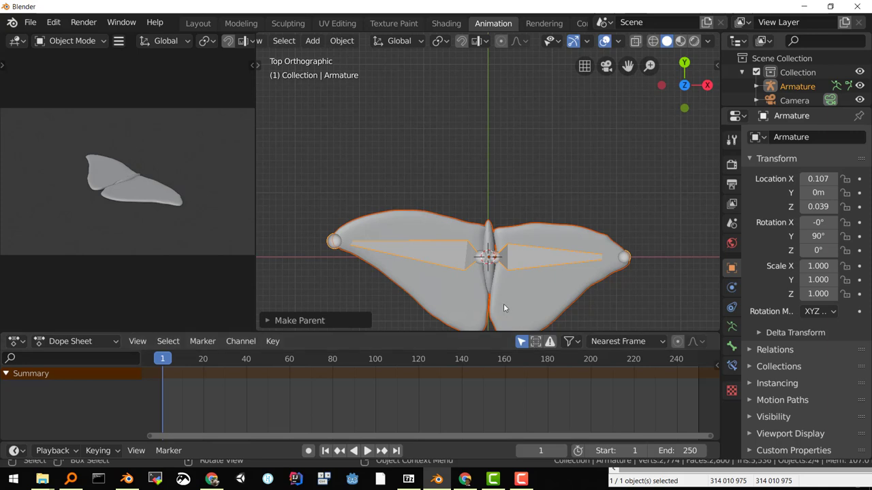
Step: Switch the armature alone to Pose Mode and rotate the right wing bone about global Y to raise the wing
{"action": "middle_click_drag", "start_coordinate": [518, 304], "coordinate": [440, 229]}
{"action": "scroll", "coordinate": [438, 233], "scroll_direction": "down", "scroll_amount": 3}
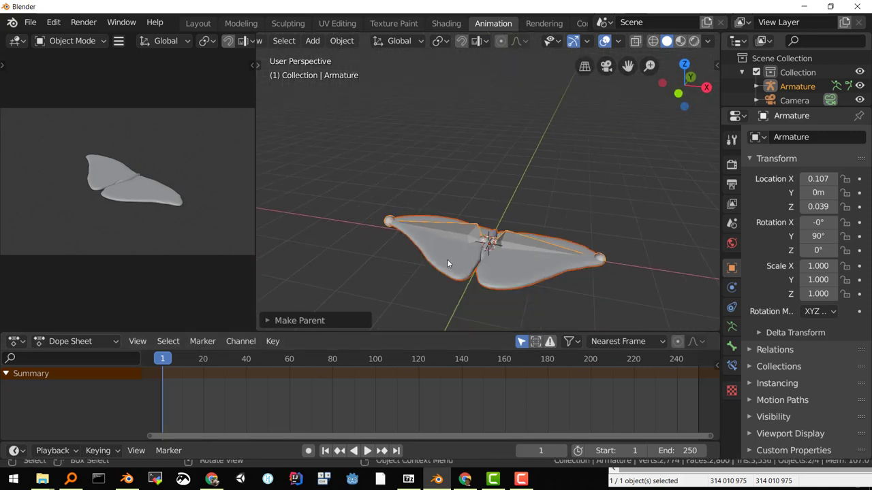
{"action": "mouse_move", "coordinate": [447, 259]}
{"action": "middle_mouse_down"}
{"action": "mouse_move", "coordinate": [441, 279]}
{"action": "mouse_move", "coordinate": [440, 273]}
{"action": "middle_mouse_up"}
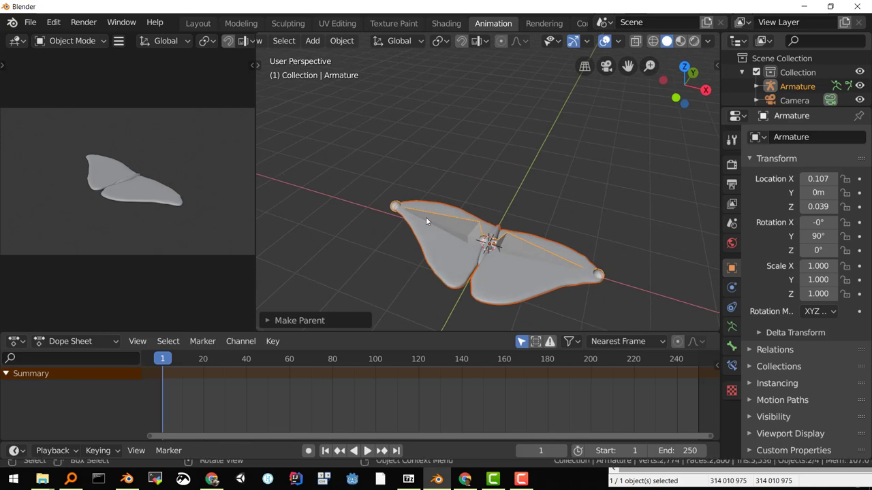
{"action": "left_click", "coordinate": [524, 246]}
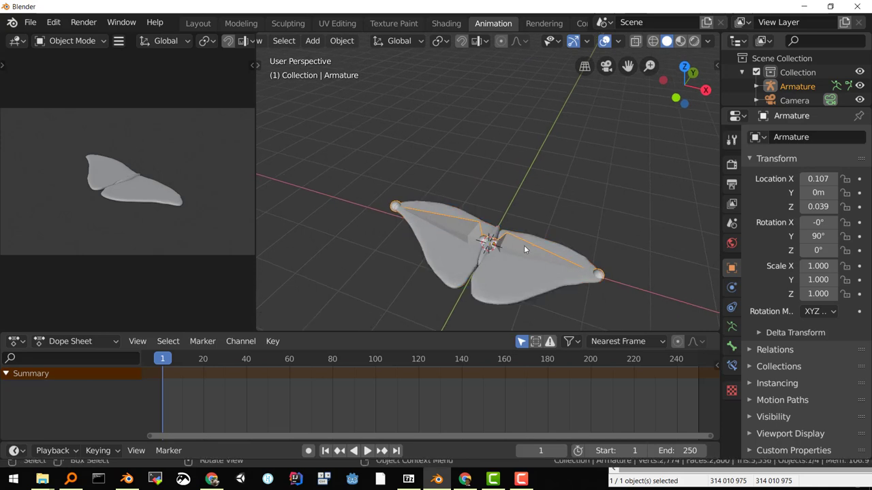
{"action": "left_click", "coordinate": [337, 42]}
{"action": "scroll", "coordinate": [283, 40], "scroll_direction": "up", "scroll_amount": 4}
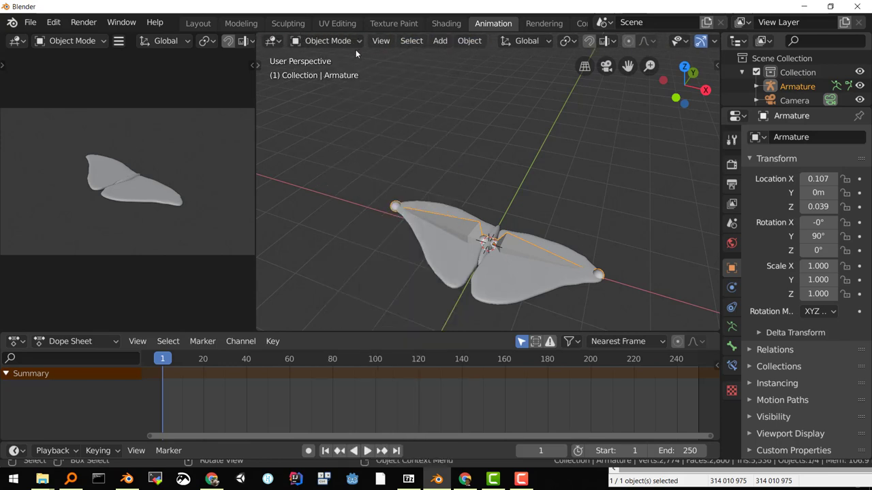
{"action": "left_click", "coordinate": [328, 41]}
{"action": "left_click", "coordinate": [337, 89]}
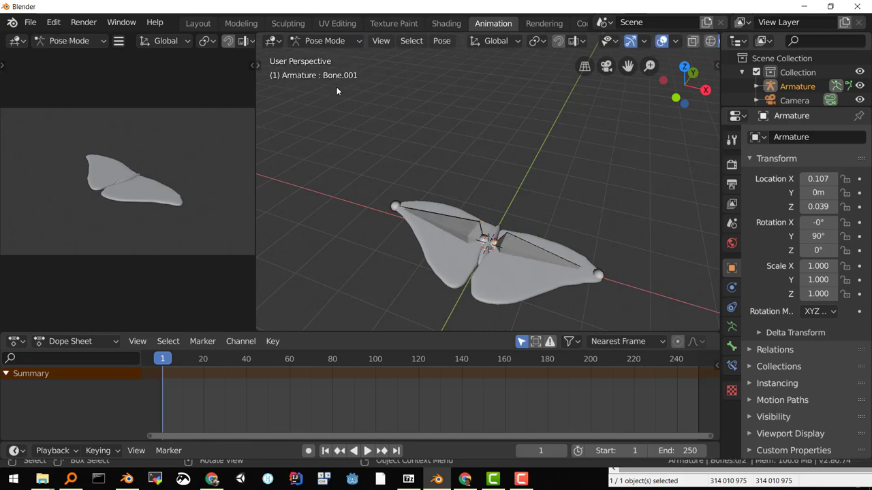
{"action": "left_click", "coordinate": [521, 251]}
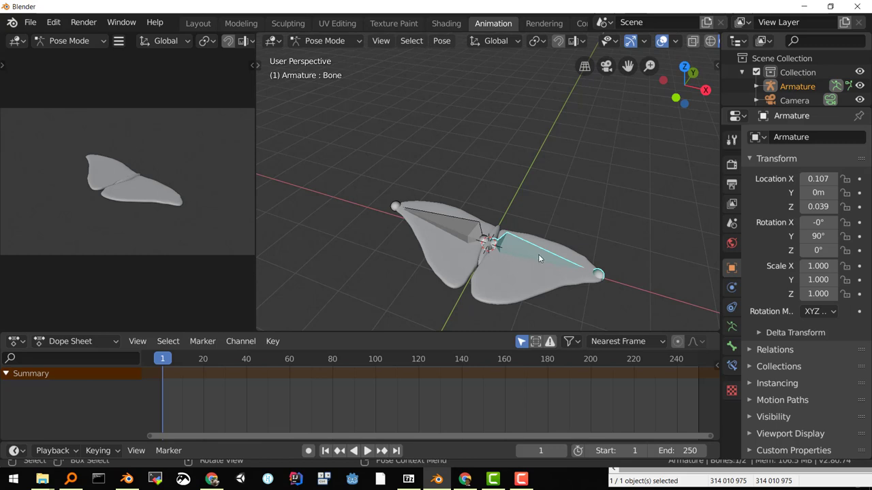
{"action": "key", "text": "r"}
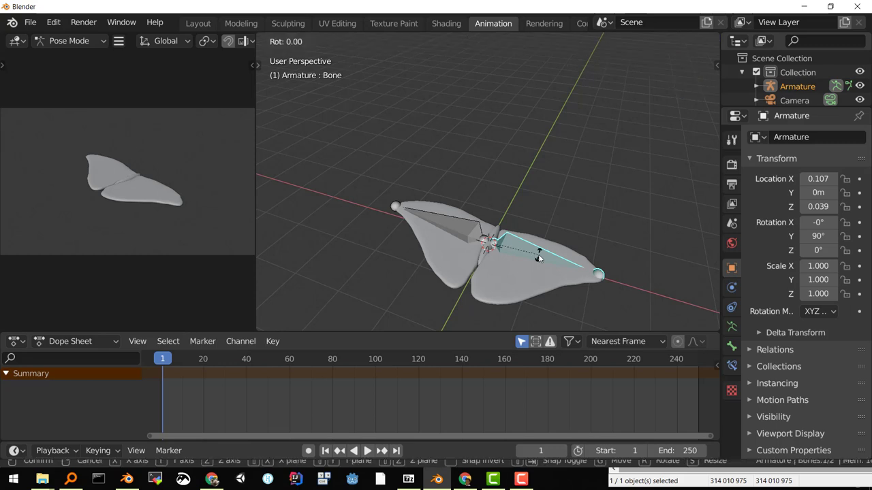
{"action": "key", "text": "y"}
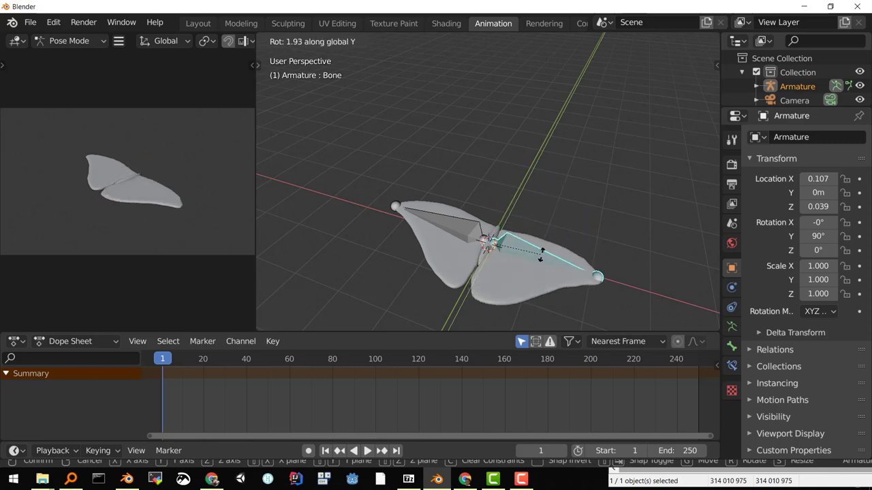
{"action": "left_click", "coordinate": [466, 218]}
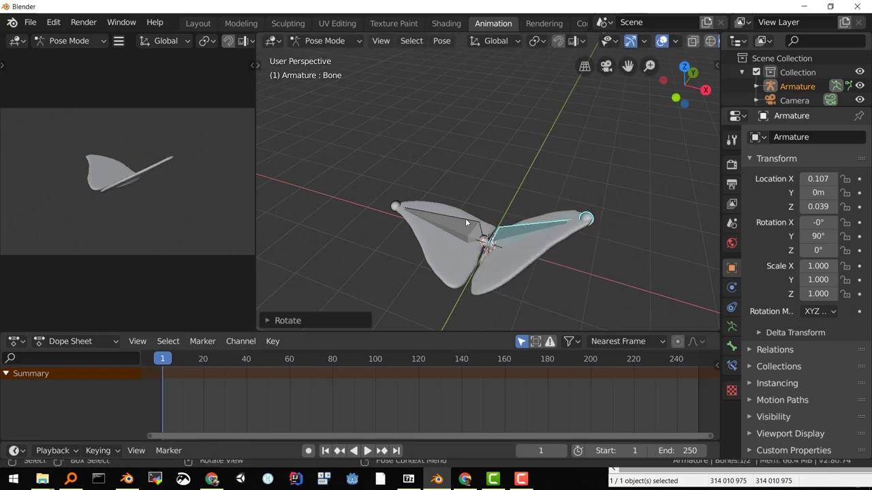
Step: Rotate the left wing bone about global Y to raise the wing, and check the pose from behind
{"action": "left_click", "coordinate": [457, 225]}
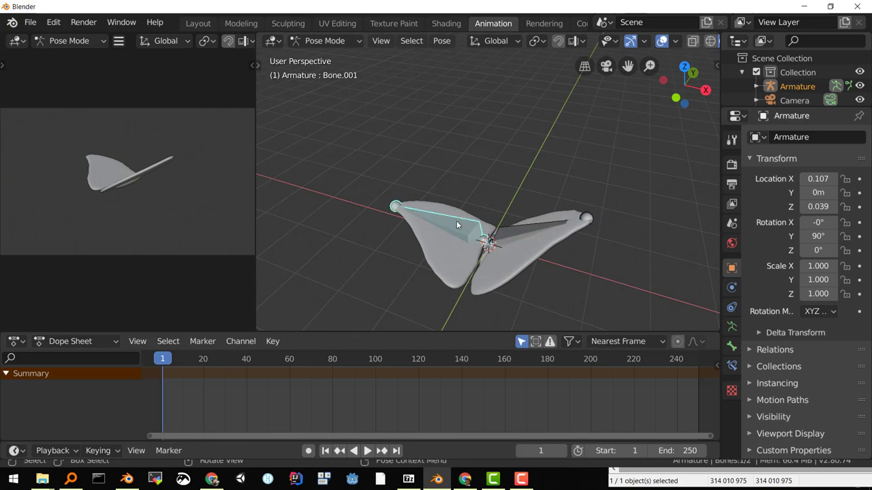
{"action": "key", "text": "r"}
{"action": "key", "text": "y"}
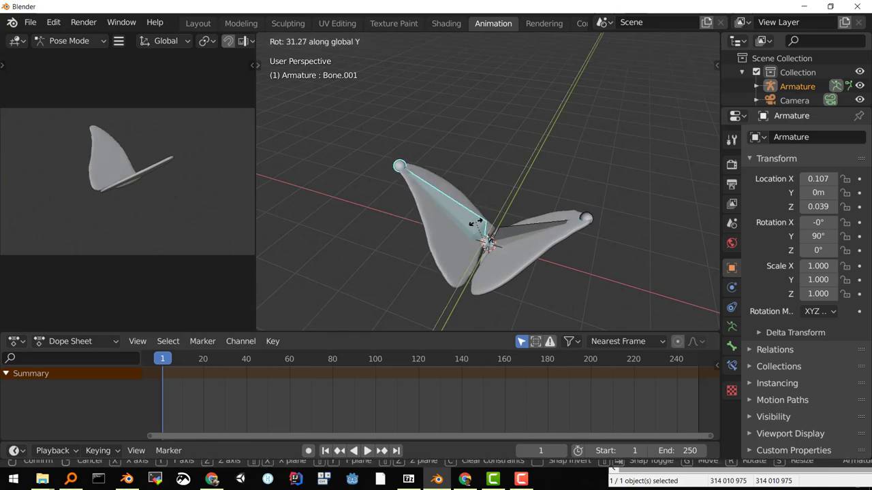
{"action": "left_click", "coordinate": [484, 227]}
{"action": "middle_click_drag", "start_coordinate": [500, 263], "coordinate": [477, 232]}
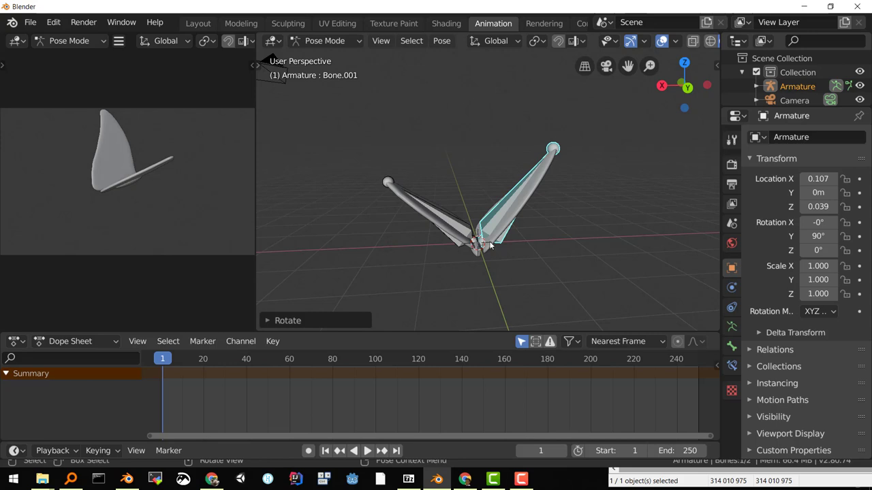
{"action": "mouse_move", "coordinate": [476, 228]}
{"action": "middle_mouse_down"}
{"action": "mouse_move", "coordinate": [466, 275]}
{"action": "mouse_move", "coordinate": [259, 68]}
{"action": "mouse_move", "coordinate": [272, 99]}
{"action": "mouse_move", "coordinate": [491, 256]}
{"action": "mouse_move", "coordinate": [522, 231]}
{"action": "mouse_move", "coordinate": [665, 243]}
{"action": "mouse_move", "coordinate": [662, 294]}
{"action": "mouse_move", "coordinate": [610, 300]}
{"action": "mouse_move", "coordinate": [497, 242]}
{"action": "mouse_move", "coordinate": [491, 225]}
{"action": "middle_mouse_up"}
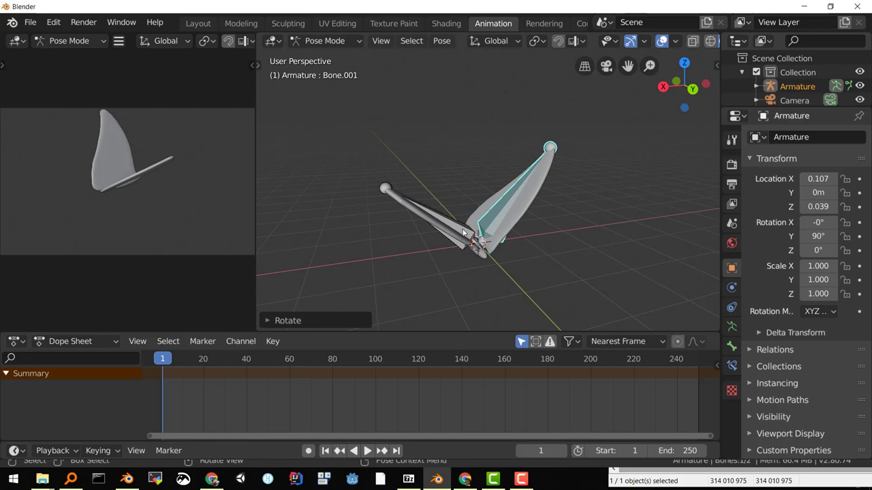
Step: Clear all pose transforms on both wing bones
{"action": "key", "text": "a"}
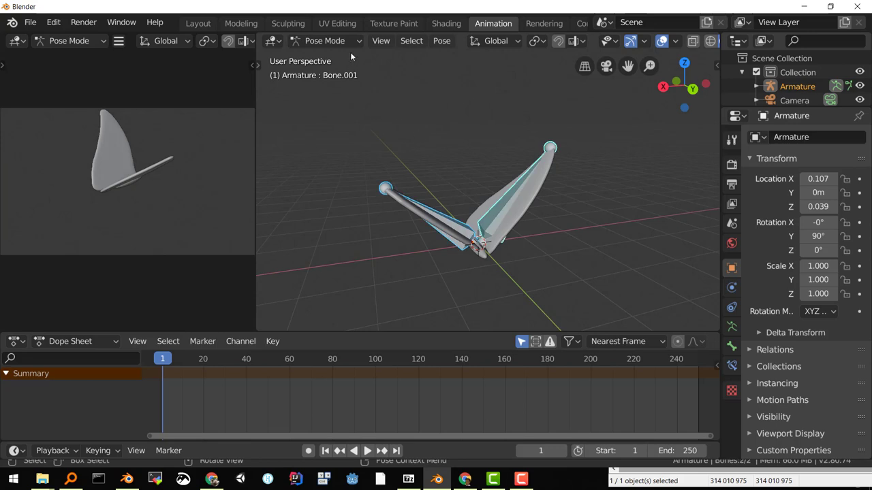
{"action": "left_click", "coordinate": [442, 44]}
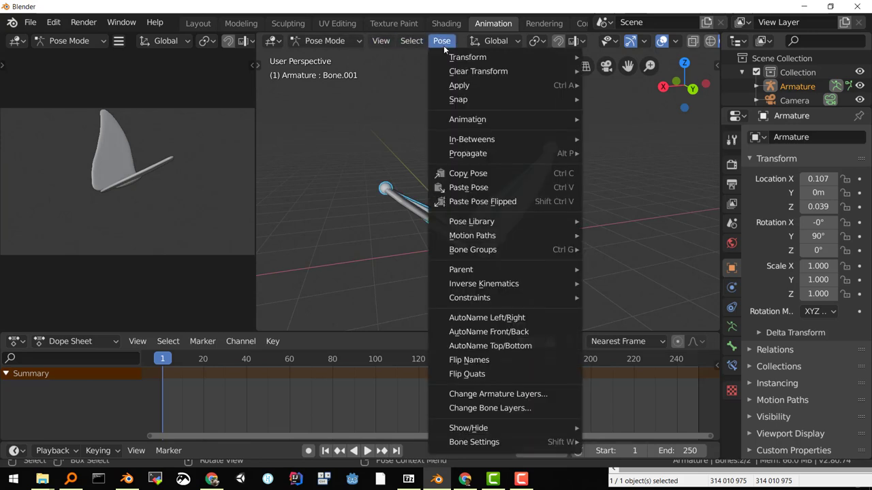
{"action": "mouse_move", "coordinate": [554, 72]}
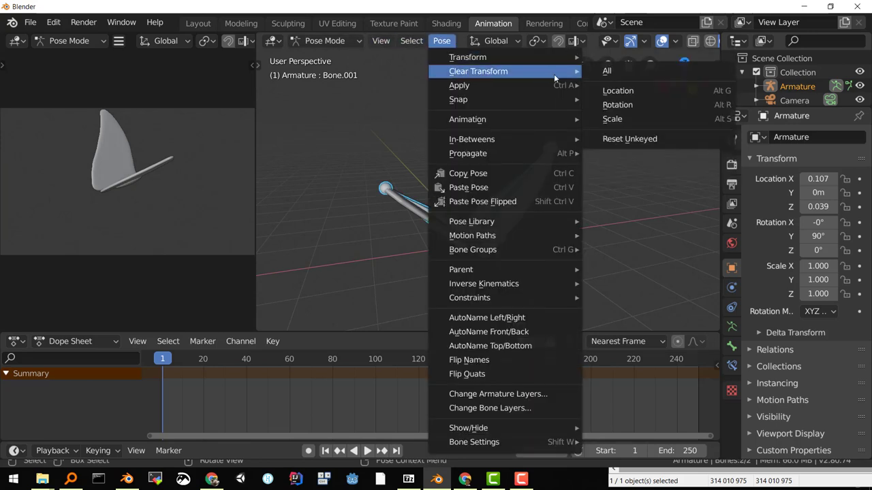
{"action": "left_click", "coordinate": [616, 72]}
{"action": "middle_click_drag", "start_coordinate": [449, 303], "coordinate": [537, 304]}
{"action": "middle_click_drag", "start_coordinate": [567, 258], "coordinate": [439, 255]}
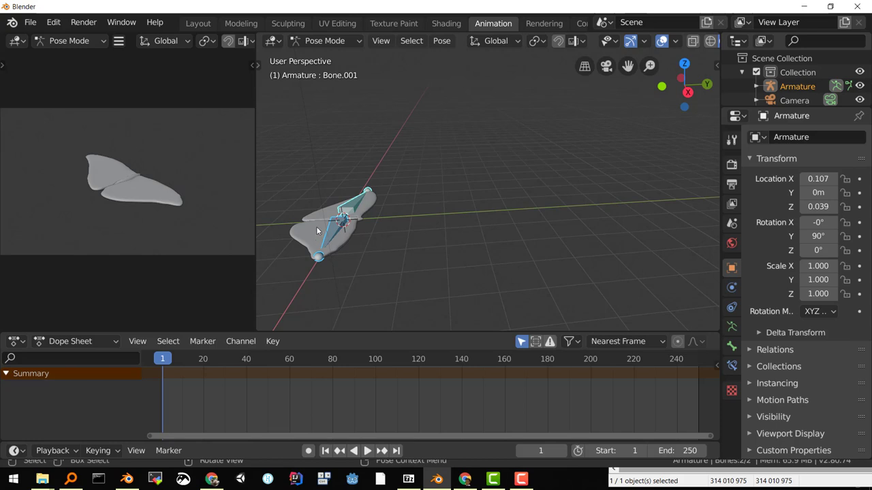
Step: Return to Object Mode and insert a LocRot keyframe at frame 1 for both the armature and the butterfly mesh
{"action": "key", "text": "Tab"}
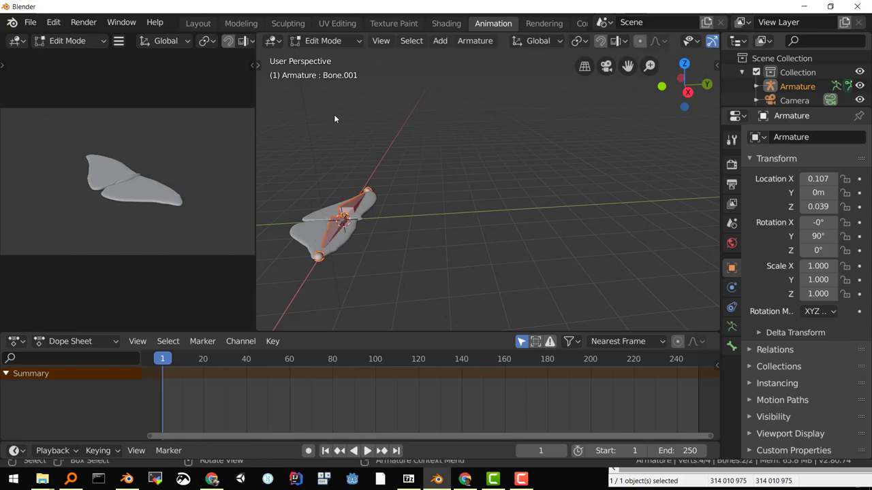
{"action": "key", "text": "Tab"}
{"action": "left_click", "coordinate": [336, 42]}
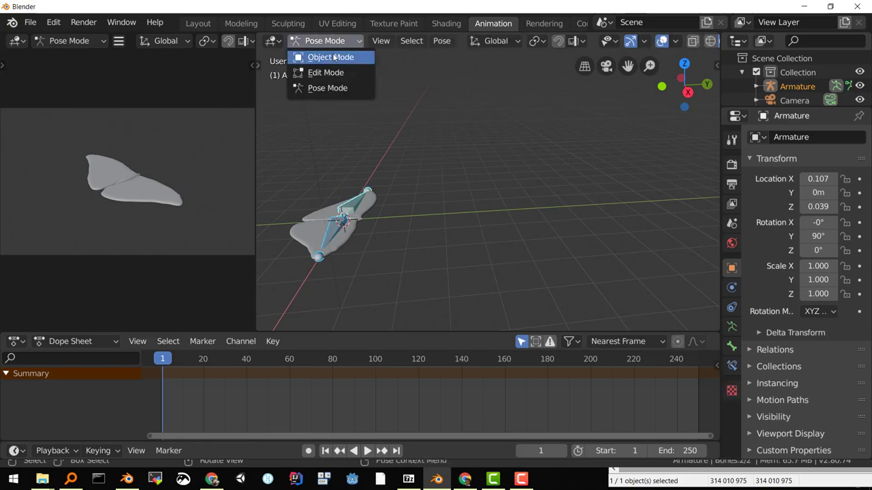
{"action": "left_click", "coordinate": [331, 58]}
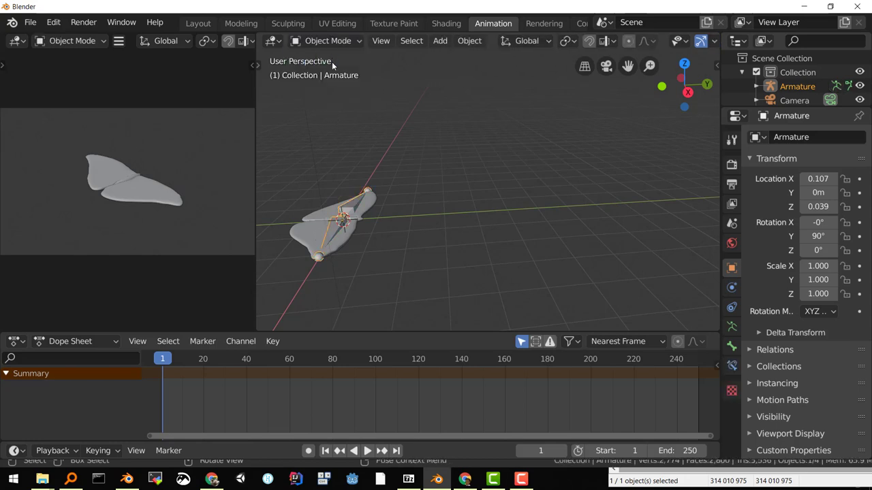
{"action": "left_click", "coordinate": [311, 228], "text": "shift"}
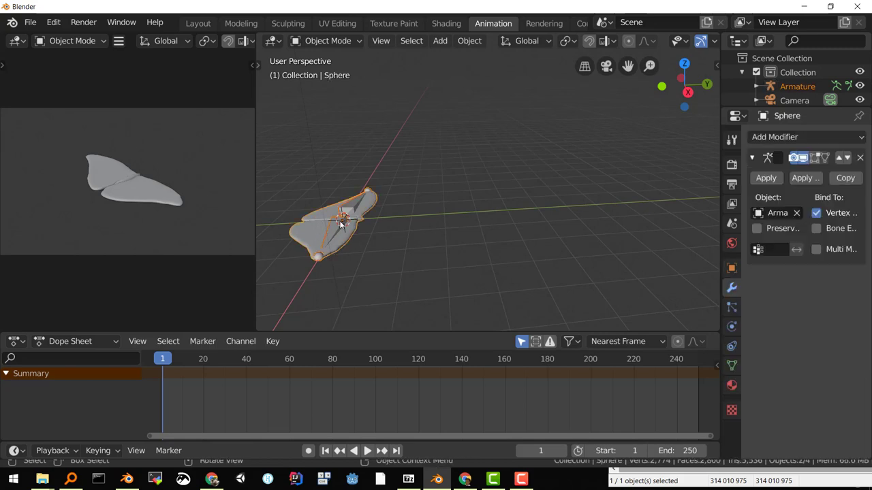
{"action": "key", "text": "i"}
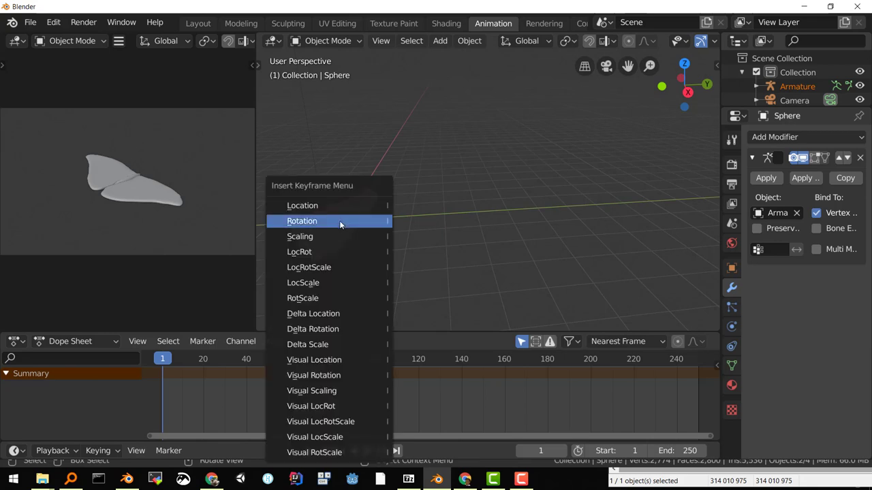
{"action": "left_click", "coordinate": [330, 256]}
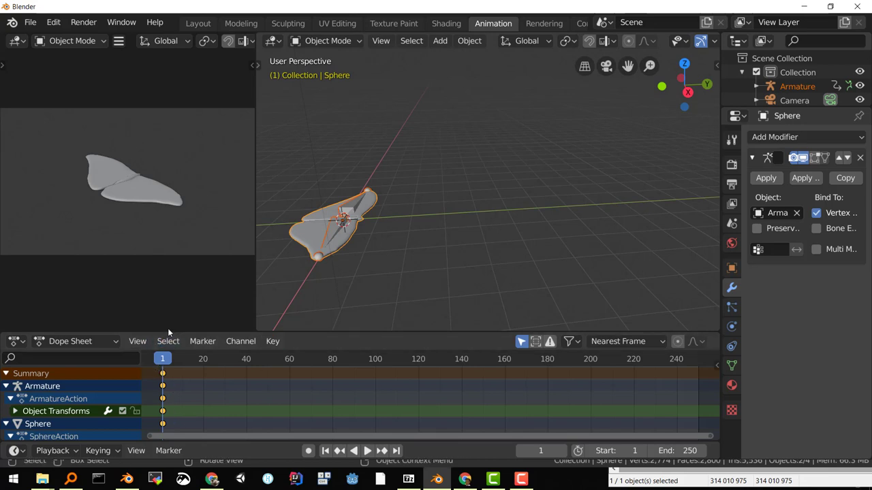
Step: Enlarge the Dope Sheet area and set the current frame to 20
{"action": "left_click_drag", "start_coordinate": [165, 332], "coordinate": [180, 278]}
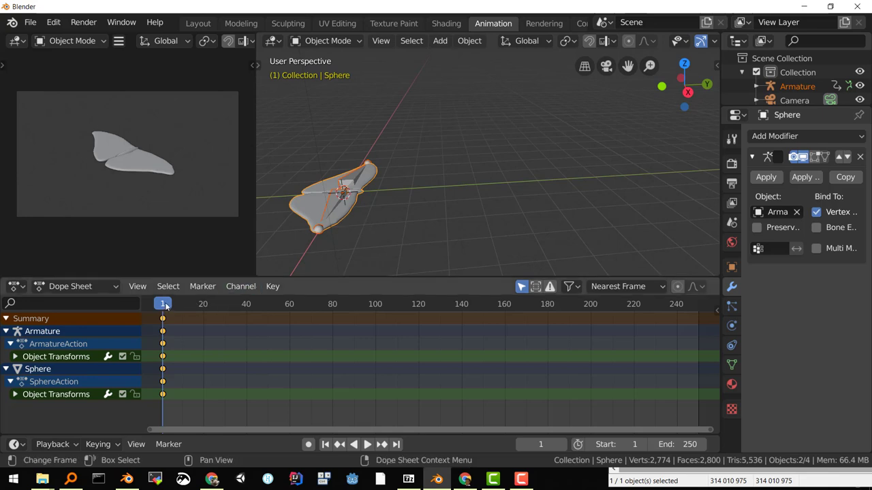
{"action": "key", "text": "space"}
{"action": "left_click_drag", "start_coordinate": [190, 310], "coordinate": [203, 309]}
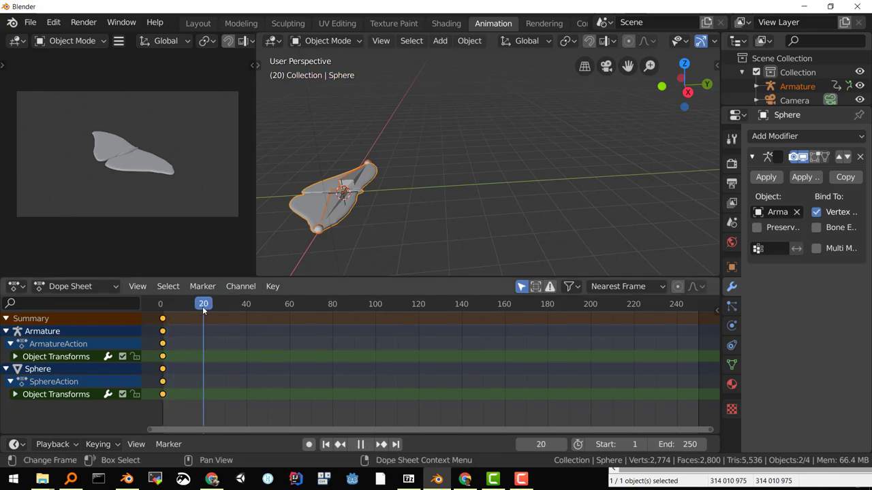
{"action": "key", "text": "space"}
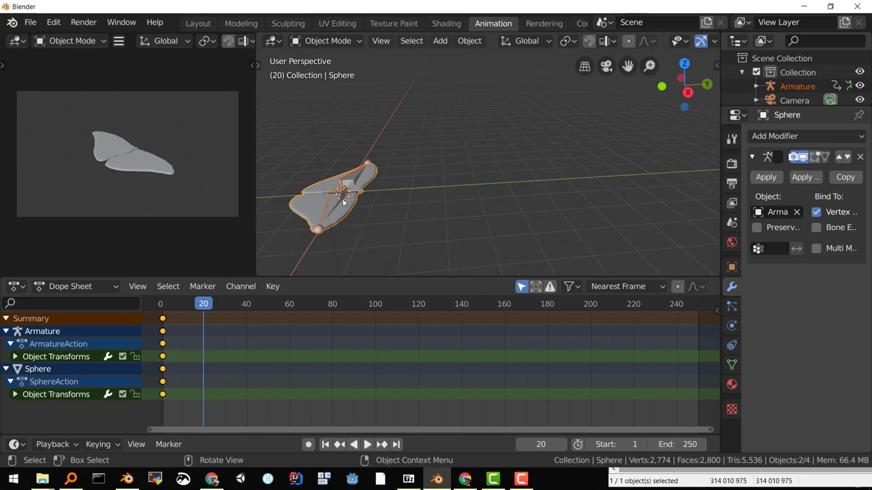
Step: Move the butterfly mesh and armature forward along global Y and up along global Z at frame 20
{"action": "key", "text": "g"}
{"action": "key", "text": "y"}
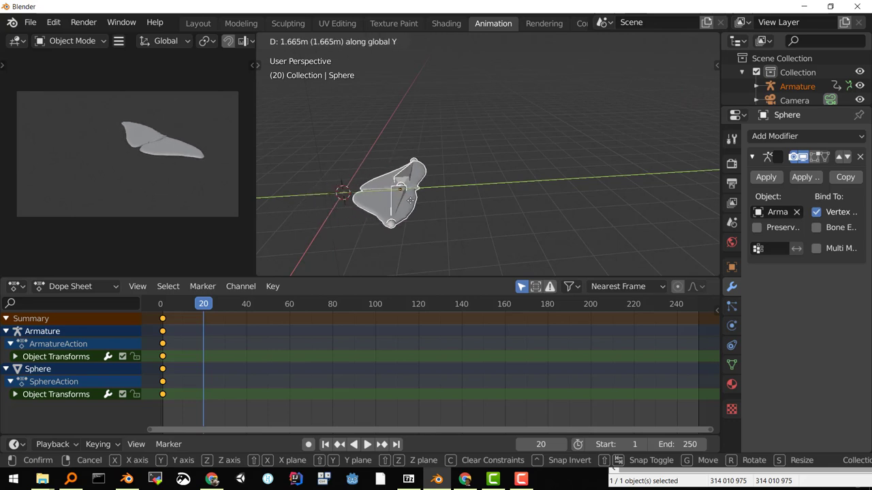
{"action": "left_click", "coordinate": [476, 200]}
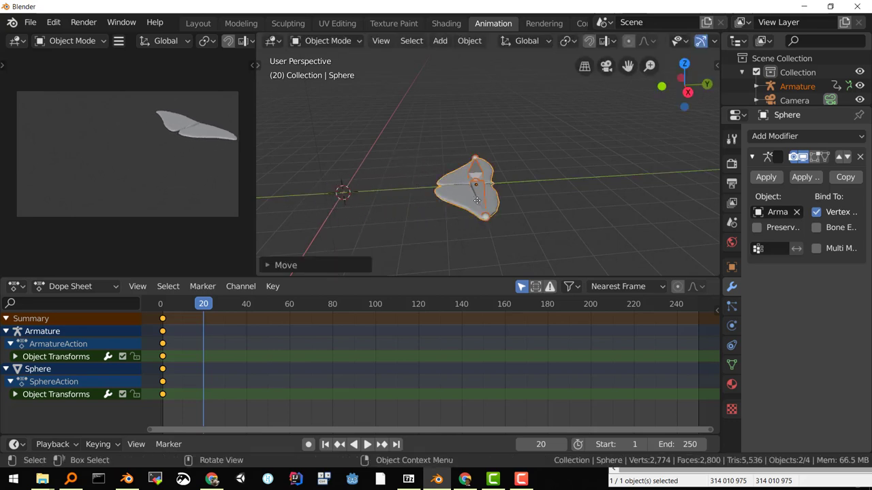
{"action": "key", "text": "g"}
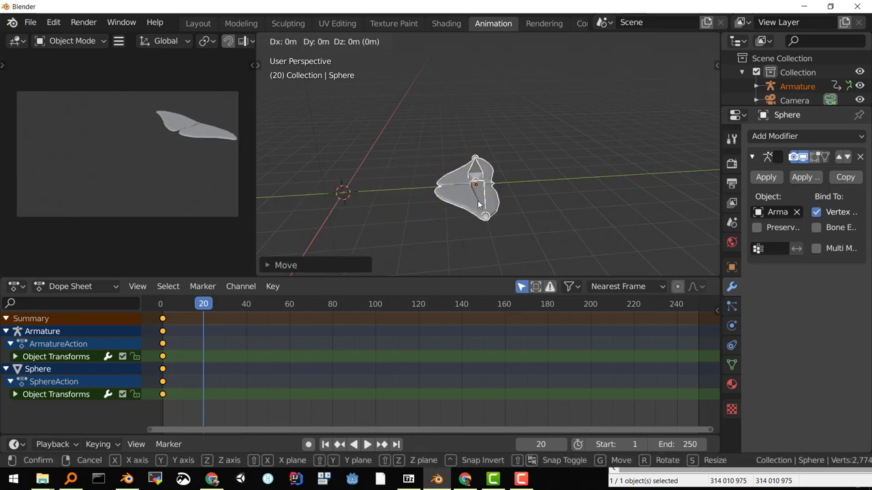
{"action": "key", "text": "z"}
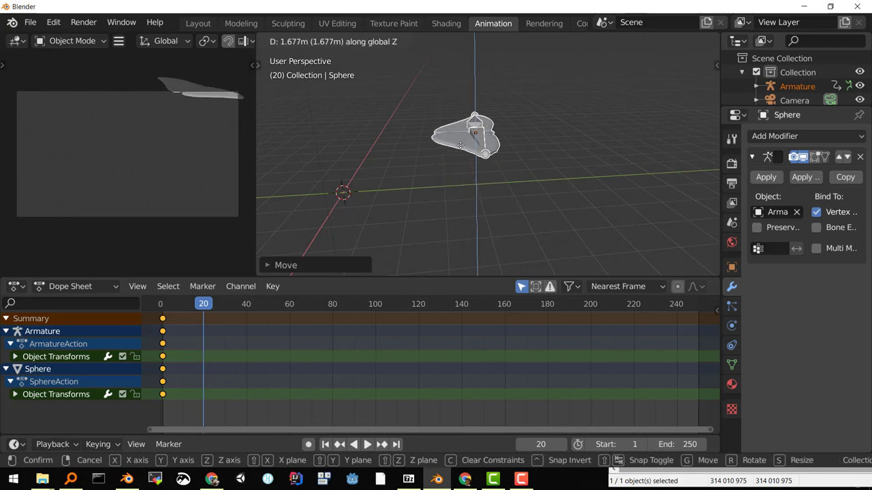
{"action": "left_click", "coordinate": [460, 124]}
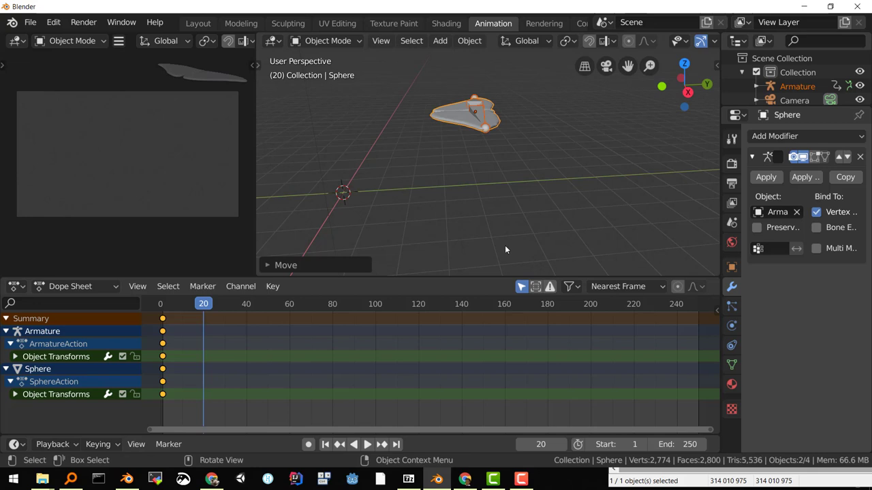
Step: Rotate the butterfly mesh and armature together by about 19° around the global X axis at frame 20
{"action": "key", "text": "r"}
{"action": "key", "text": "x"}
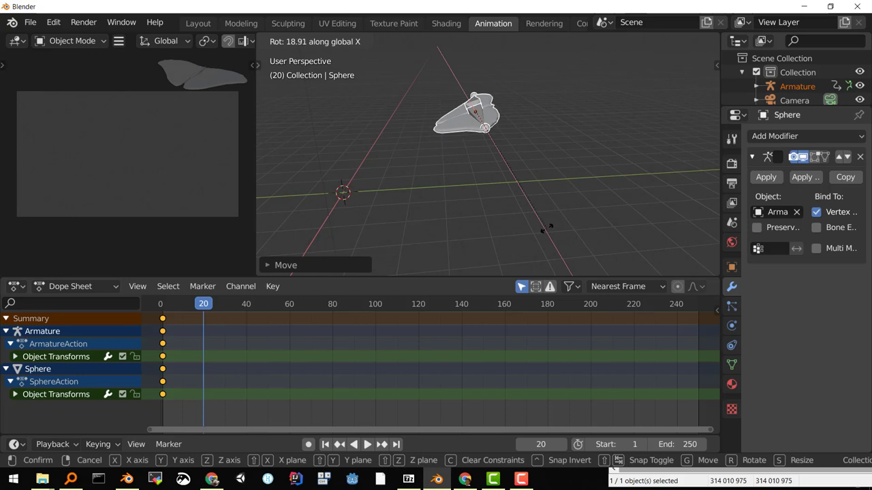
{"action": "left_click", "coordinate": [546, 231]}
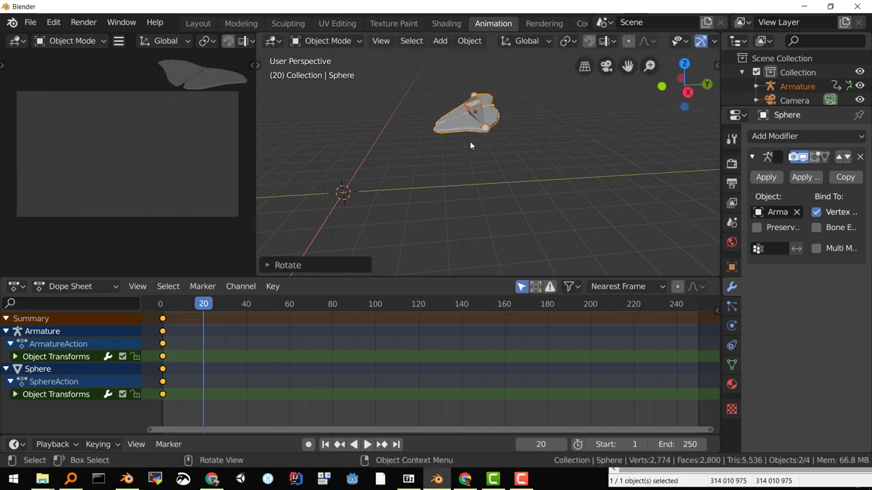
Step: Switch the armature alone to Pose Mode and rotate the first wing bone (Bone) upward by about 38°
{"action": "middle_click_drag", "start_coordinate": [481, 153], "coordinate": [459, 175]}
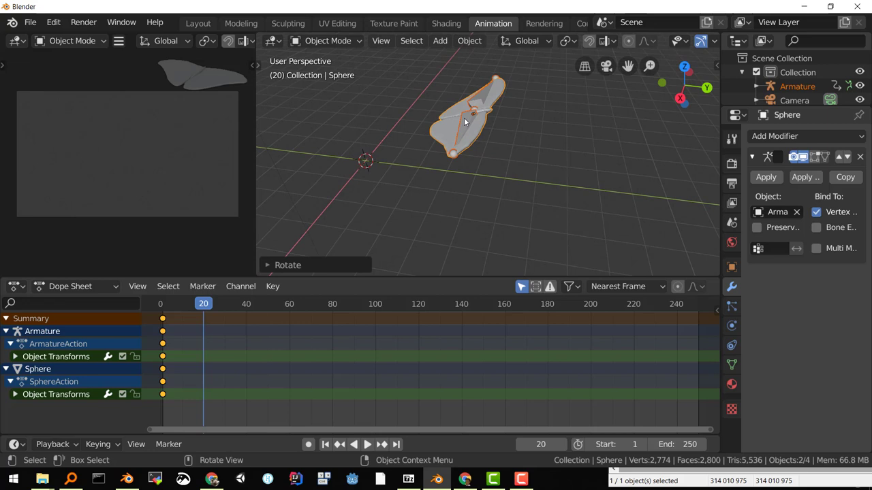
{"action": "left_click", "coordinate": [464, 117]}
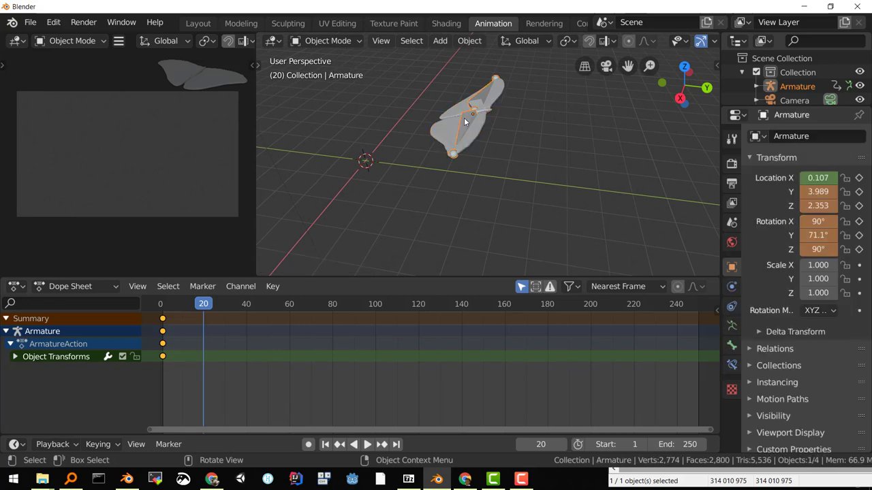
{"action": "left_click", "coordinate": [358, 42]}
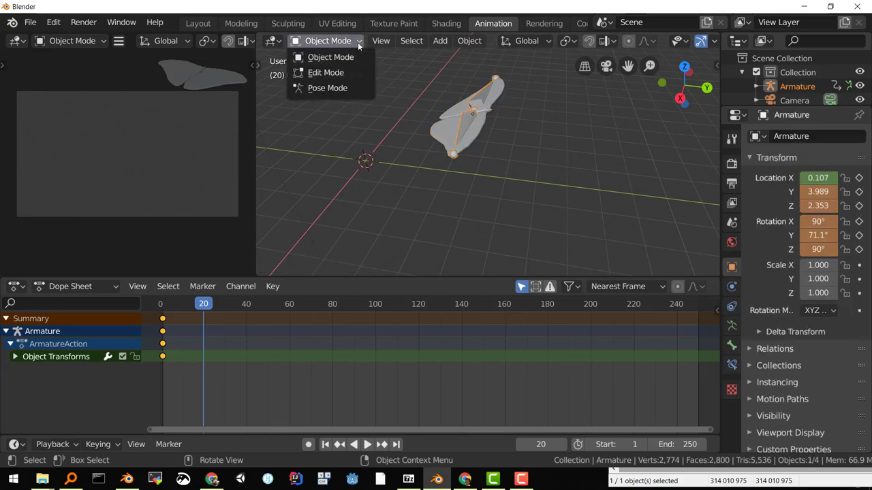
{"action": "left_click", "coordinate": [344, 88]}
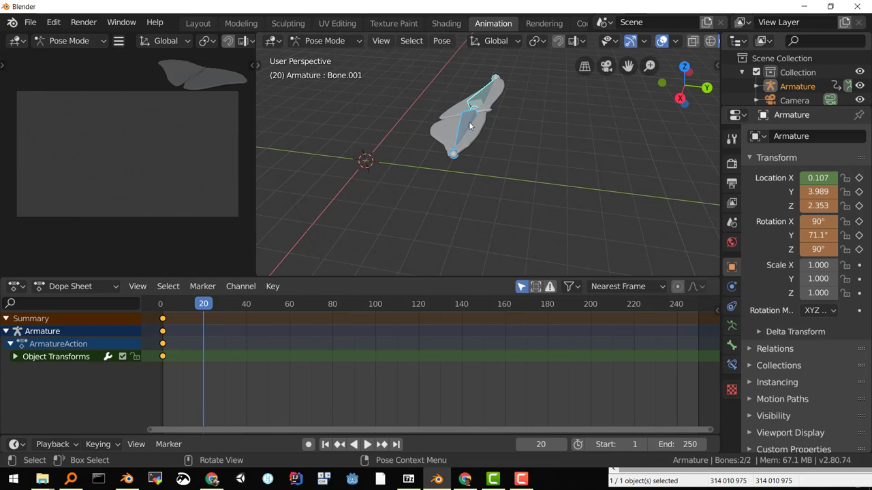
{"action": "middle_click_drag", "start_coordinate": [469, 125], "coordinate": [423, 148]}
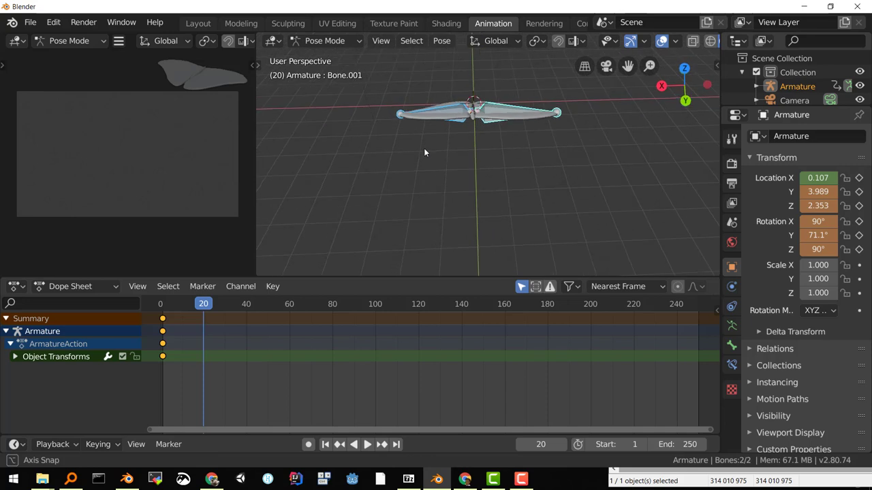
{"action": "left_click", "coordinate": [456, 113]}
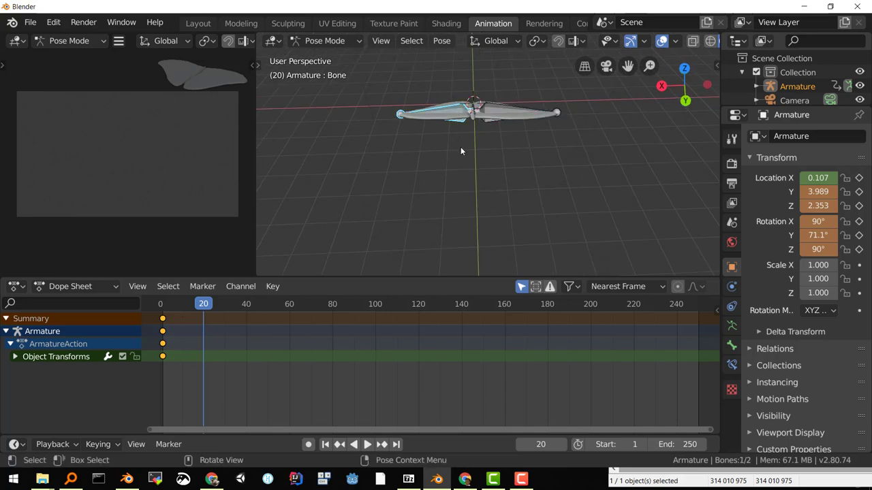
{"action": "key", "text": "r"}
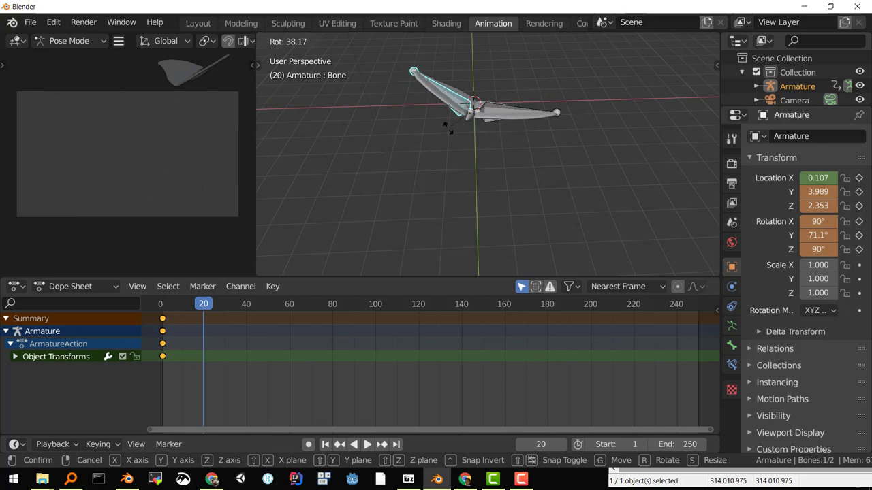
{"action": "left_click", "coordinate": [448, 128]}
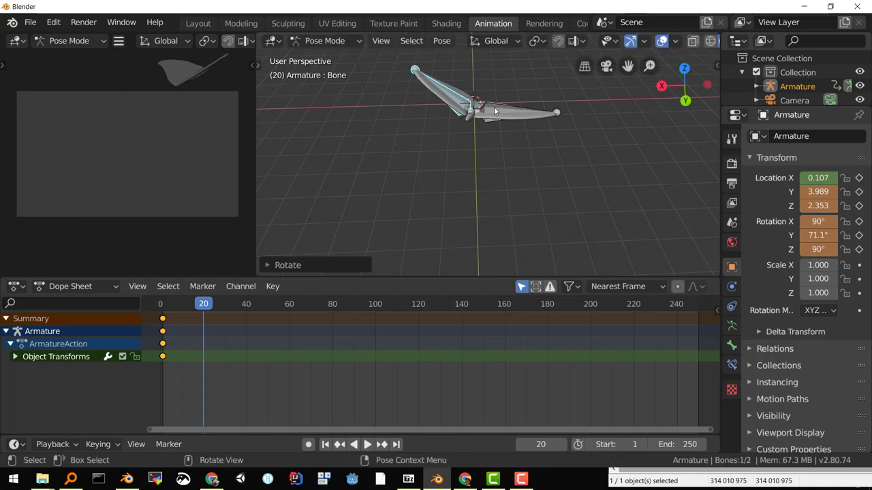
Step: Try rotating the other wing bone (Bone.001) upward by about 30° and undo that rotation
{"action": "left_click", "coordinate": [495, 111]}
{"action": "key", "text": "r"}
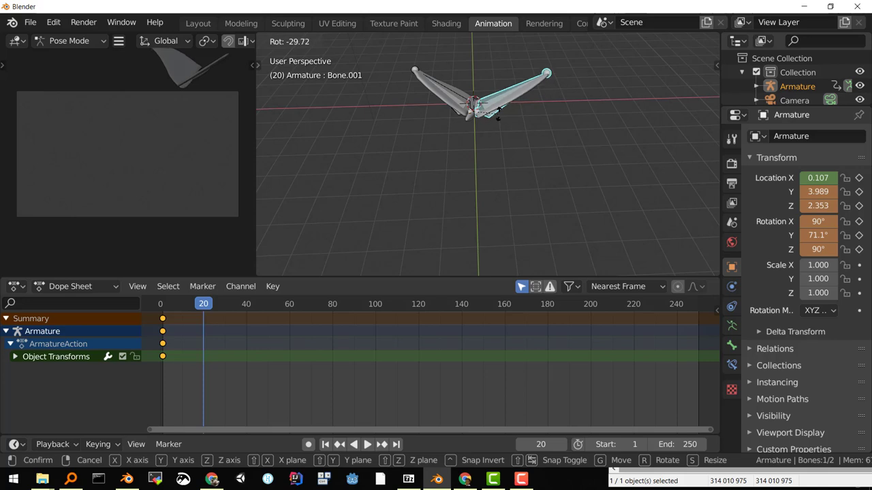
{"action": "left_click", "coordinate": [486, 121]}
{"action": "middle_click_drag", "start_coordinate": [486, 122], "coordinate": [476, 156]}
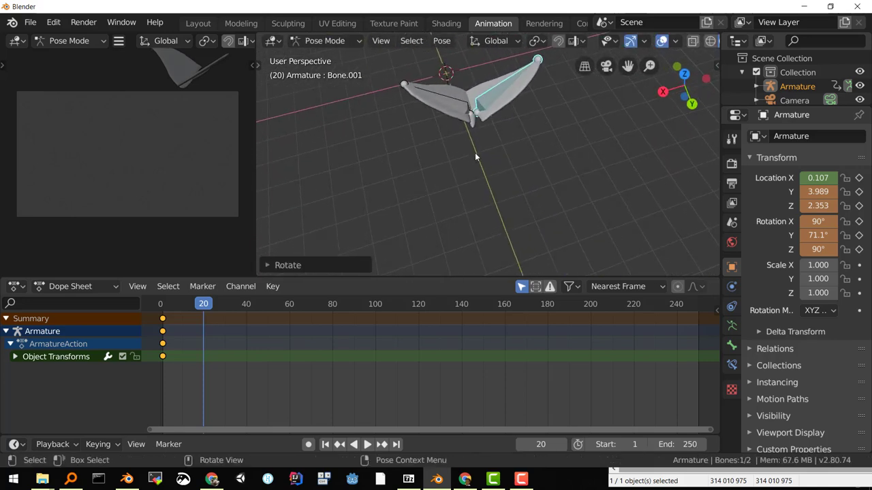
{"action": "key", "text": "ctrl+z"}
Step: Rotate the Bone.001 wing bone upward again from a lower front view of the armature
{"action": "middle_click_drag", "start_coordinate": [487, 126], "coordinate": [482, 85]}
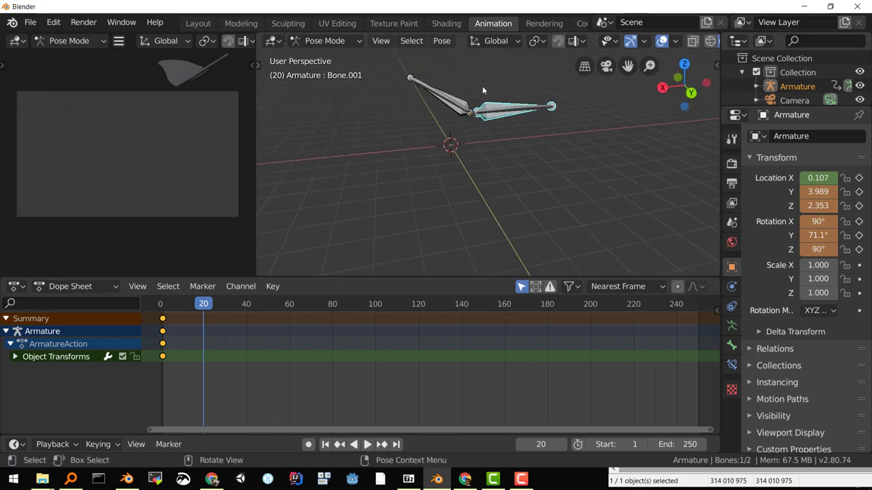
{"action": "key", "text": "r"}
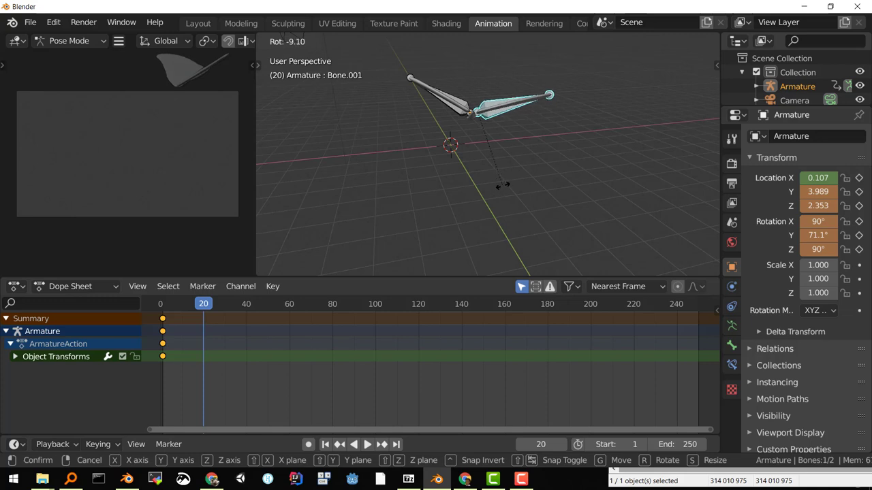
{"action": "left_click", "coordinate": [494, 184]}
{"action": "middle_click_drag", "start_coordinate": [494, 184], "coordinate": [506, 140]}
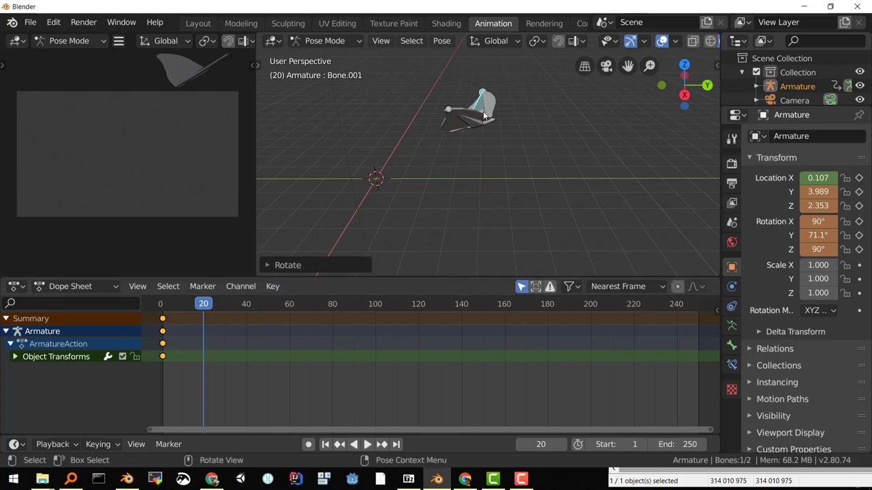
Step: Return to Object Mode, select the butterfly mesh together with the armature, and insert a LocRot keyframe at frame 20
{"action": "middle_click_drag", "start_coordinate": [484, 116], "coordinate": [475, 154]}
{"action": "left_click", "coordinate": [317, 41]}
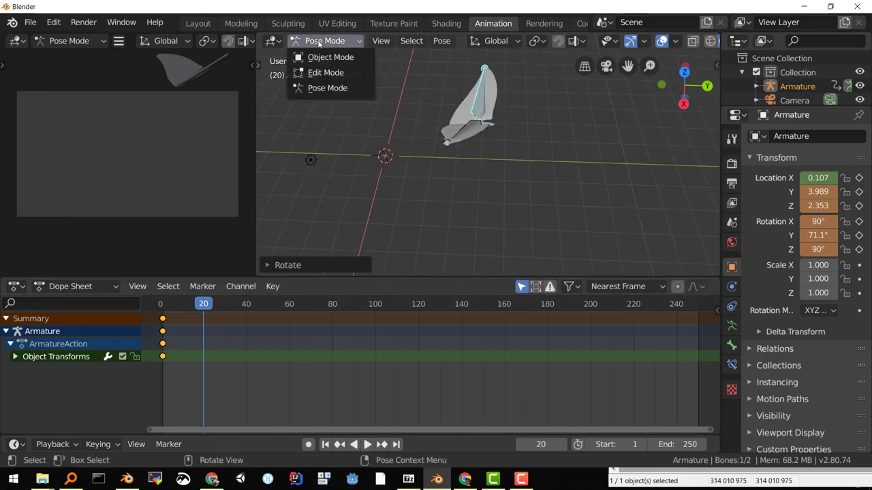
{"action": "left_click", "coordinate": [321, 57]}
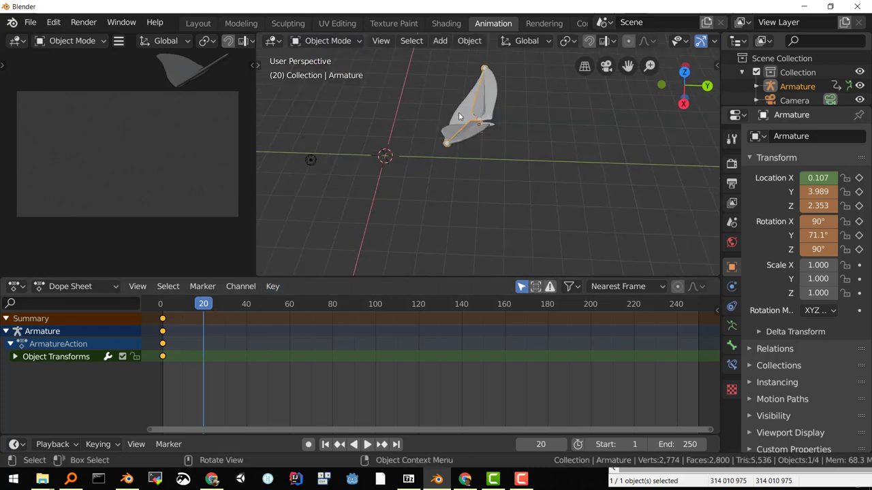
{"action": "left_click", "coordinate": [460, 118], "text": "shift"}
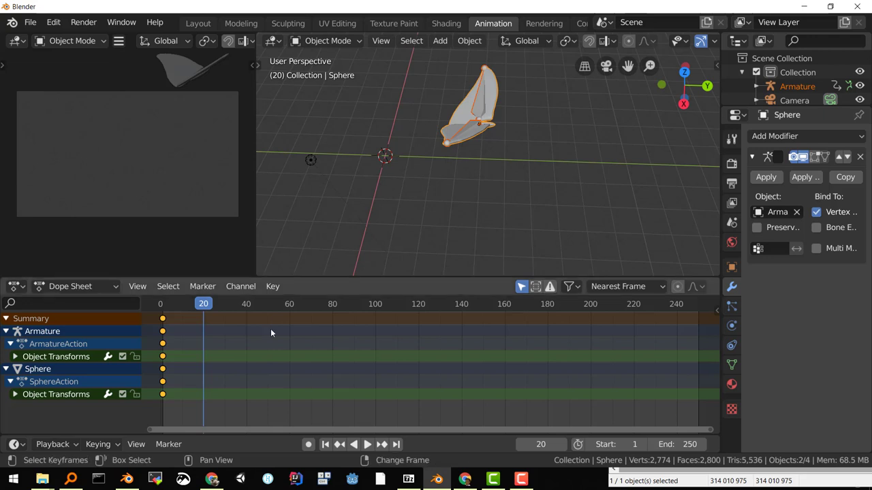
{"action": "key", "text": "i"}
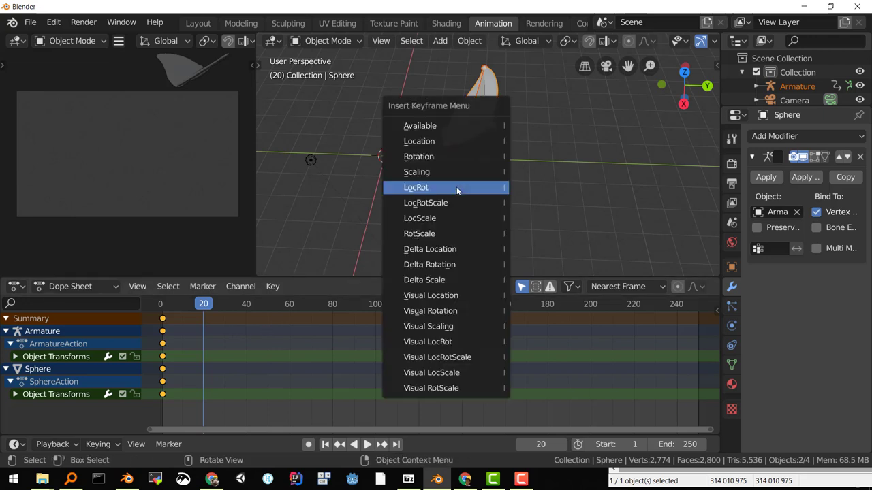
{"action": "left_click", "coordinate": [457, 191]}
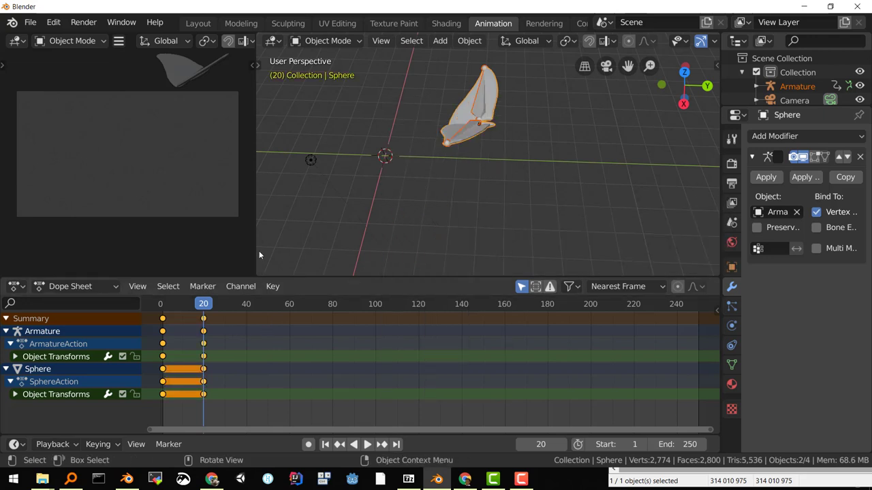
Step: Set the current frame to 1 and clear all pose transforms on both wing bones in the armature's Pose Mode
{"action": "middle_click_drag", "start_coordinate": [344, 269], "coordinate": [390, 189]}
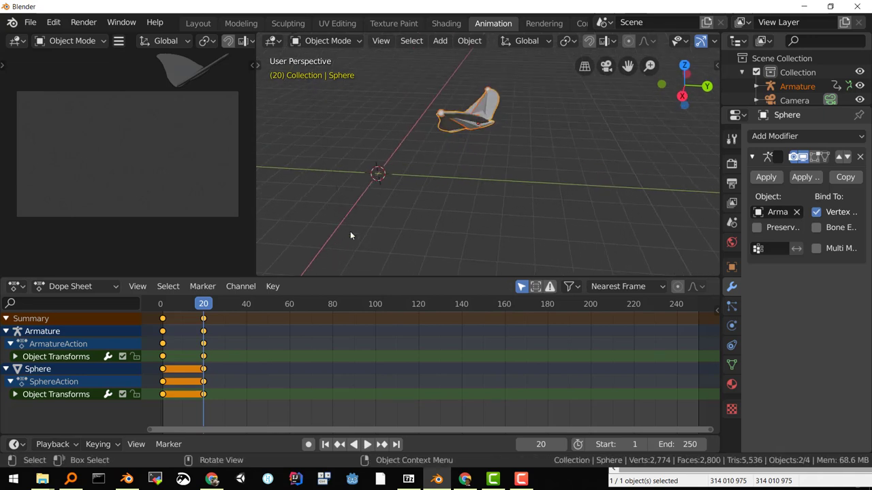
{"action": "left_click_drag", "start_coordinate": [205, 306], "coordinate": [163, 306]}
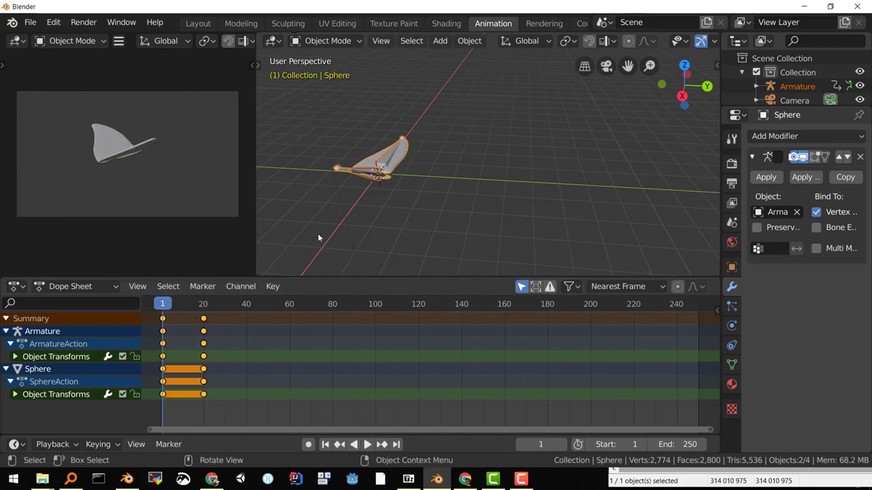
{"action": "scroll", "coordinate": [321, 232], "scroll_direction": "up", "scroll_amount": 3}
{"action": "middle_click_drag", "start_coordinate": [344, 232], "coordinate": [351, 250]}
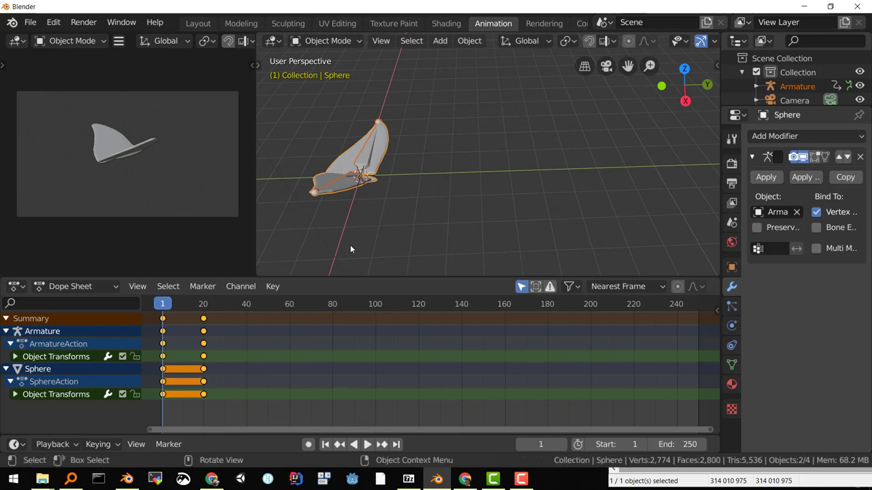
{"action": "left_click", "coordinate": [340, 177]}
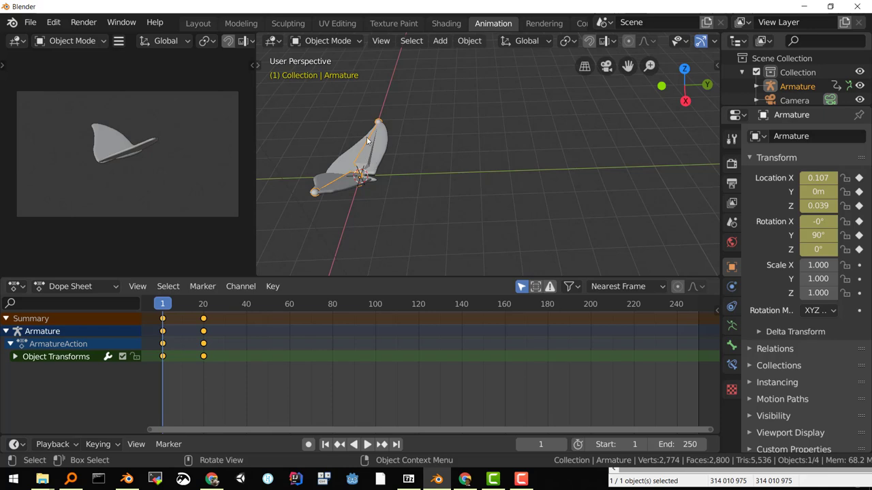
{"action": "left_click", "coordinate": [345, 40]}
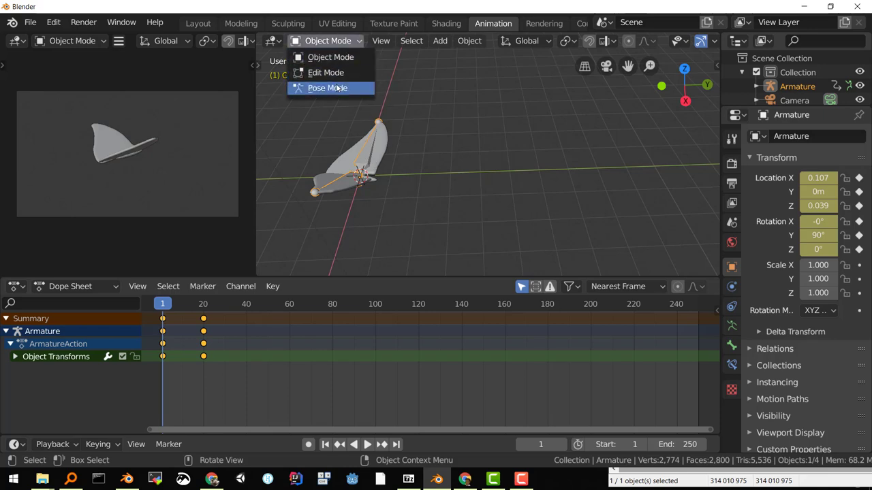
{"action": "left_click", "coordinate": [335, 85]}
{"action": "key", "text": "a"}
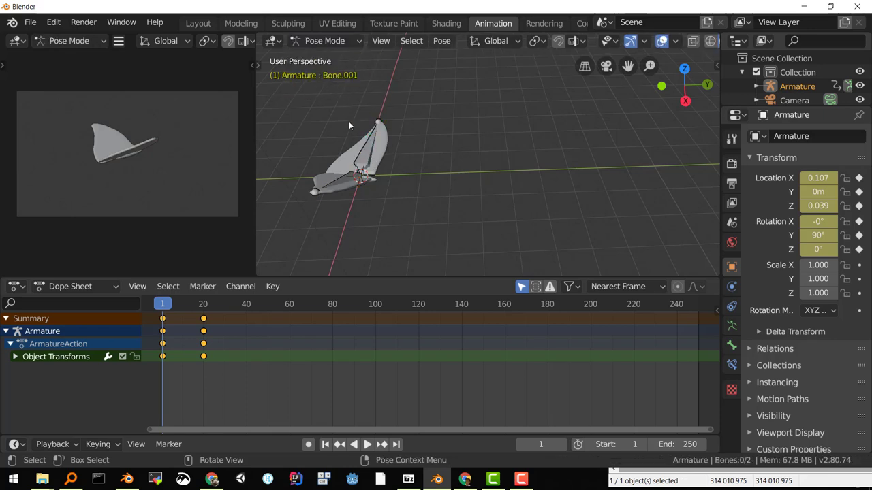
{"action": "left_click", "coordinate": [439, 42]}
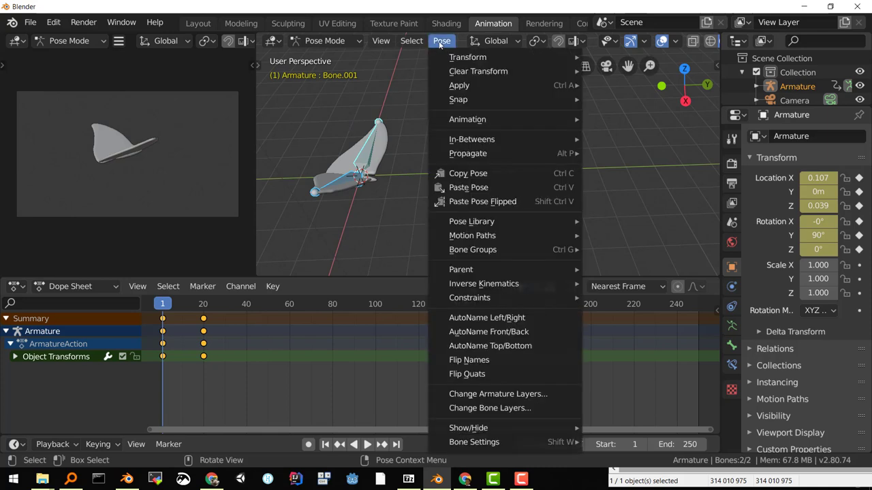
{"action": "mouse_move", "coordinate": [476, 71]}
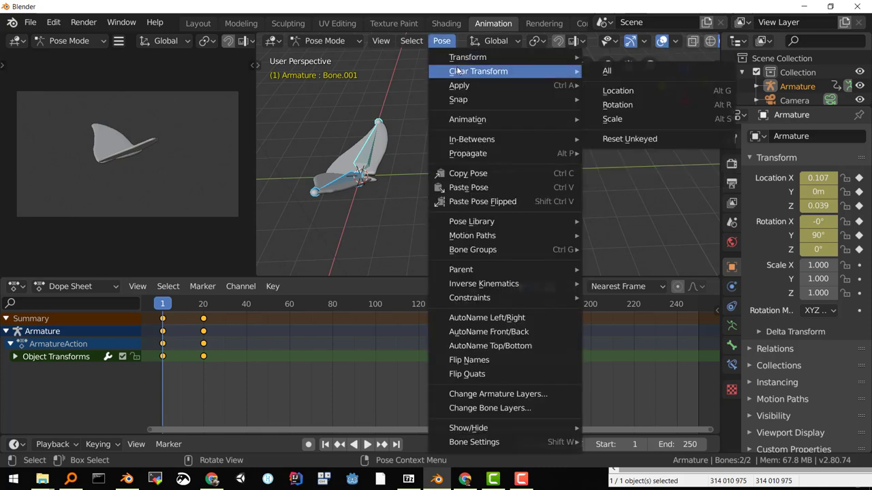
{"action": "left_click", "coordinate": [609, 76]}
Step: Insert a LocRot keyframe for both wing bones at frame 1
{"action": "middle_click_drag", "start_coordinate": [354, 203], "coordinate": [344, 189]}
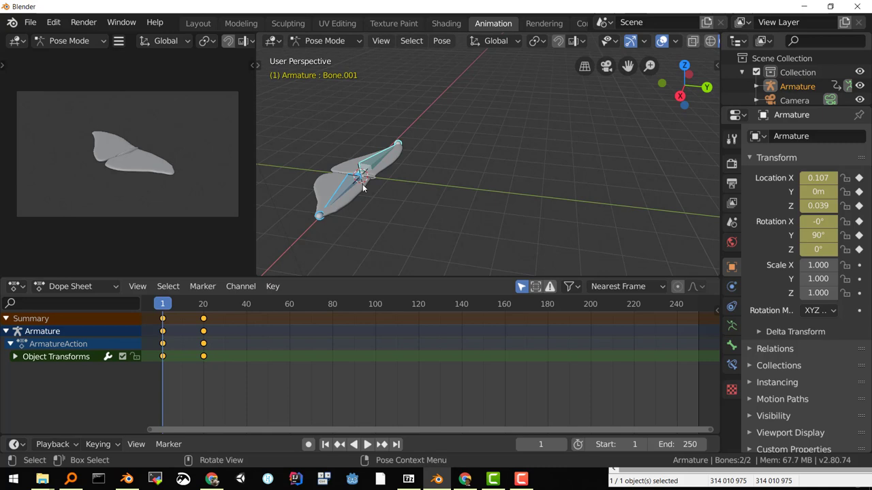
{"action": "key", "text": "i"}
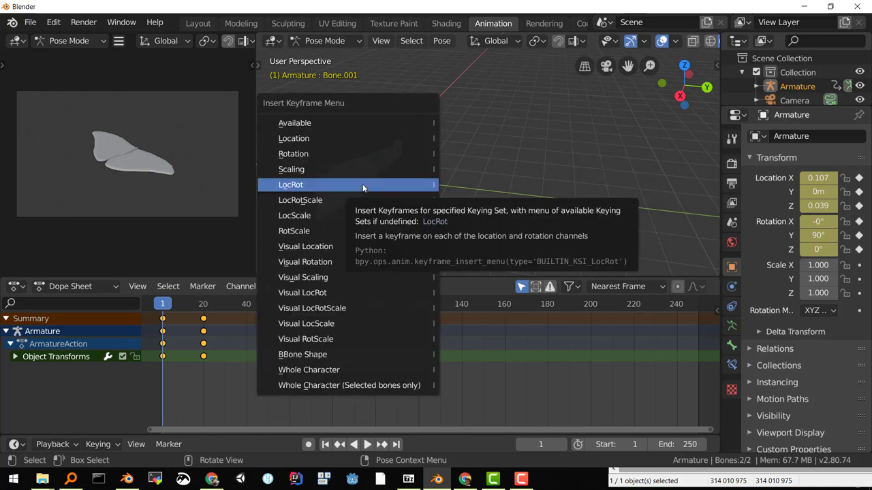
{"action": "left_click", "coordinate": [362, 184]}
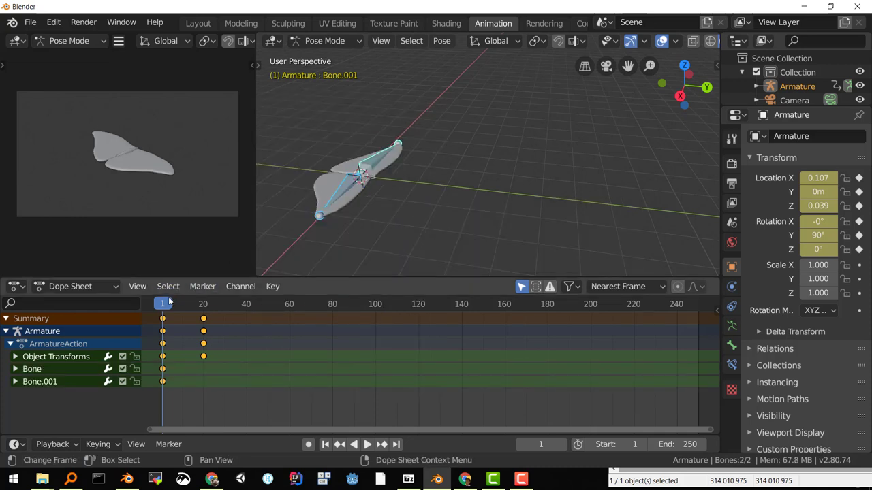
Step: Go to frame 20 and rotate the Bone.001 wing bone upward from a front view of the armature
{"action": "left_click_drag", "start_coordinate": [164, 304], "coordinate": [205, 305]}
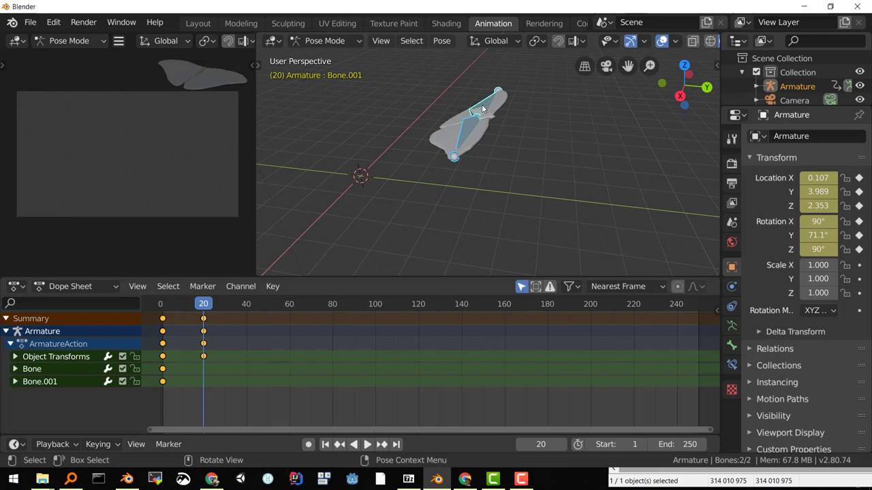
{"action": "left_click", "coordinate": [483, 106]}
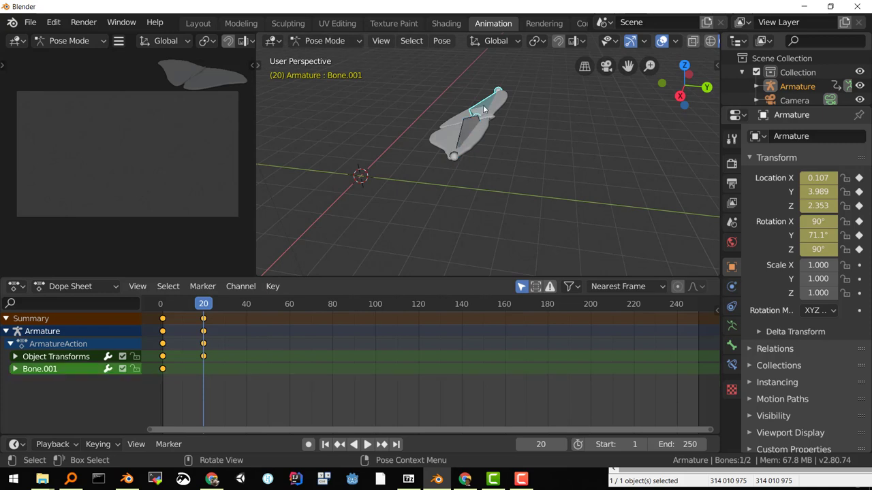
{"action": "middle_click_drag", "start_coordinate": [506, 141], "coordinate": [437, 133]}
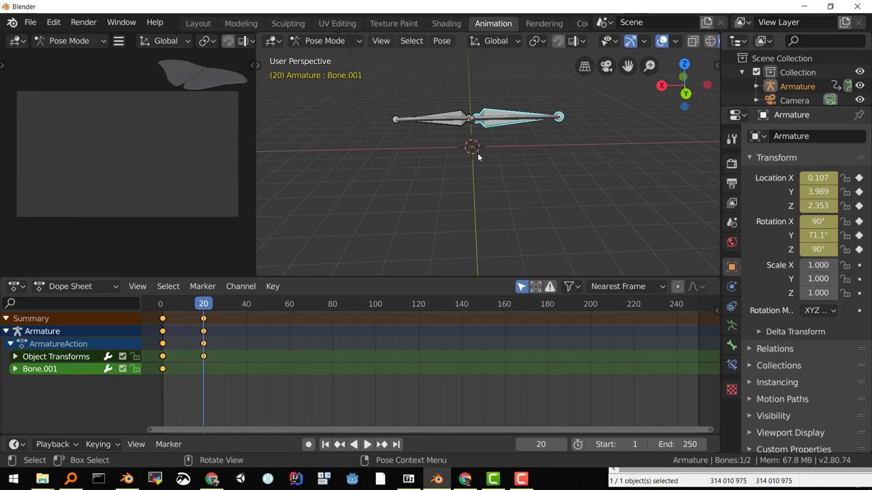
{"action": "key", "text": "r"}
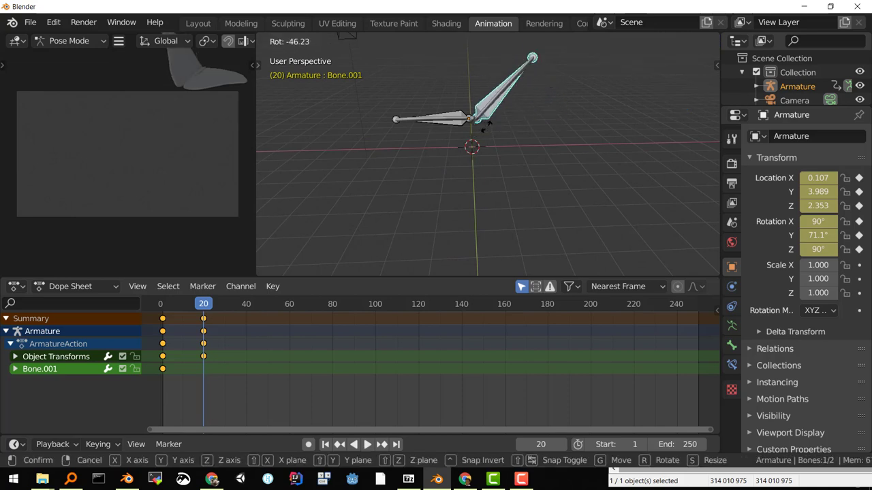
{"action": "left_click", "coordinate": [453, 119]}
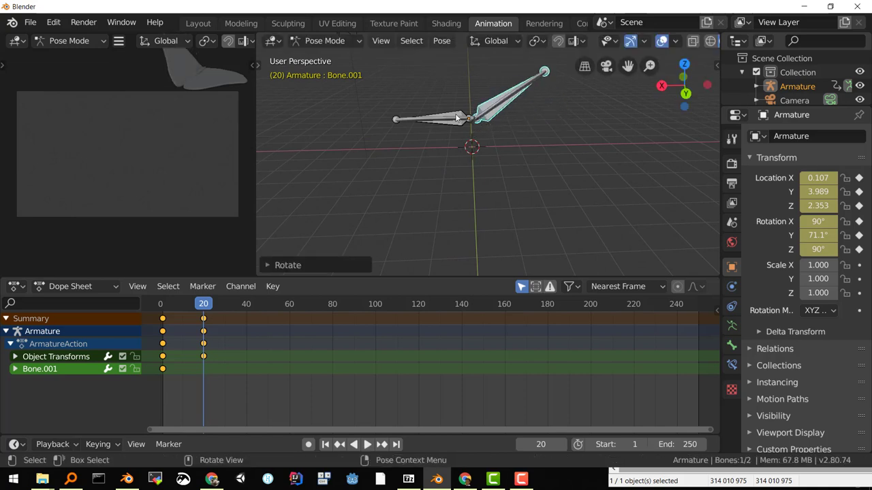
Step: Rotate the opposite wing bone, Bone, upward by about 28°
{"action": "left_click", "coordinate": [456, 118]}
{"action": "key", "text": "r"}
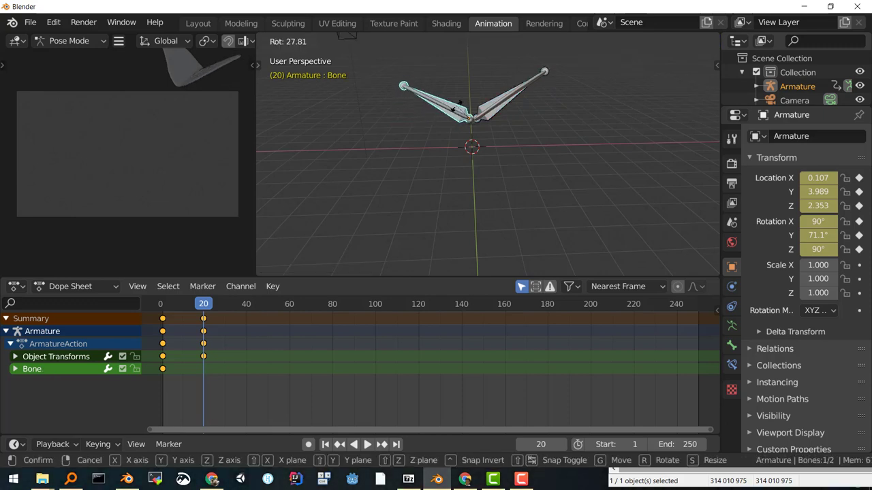
{"action": "left_click", "coordinate": [459, 104]}
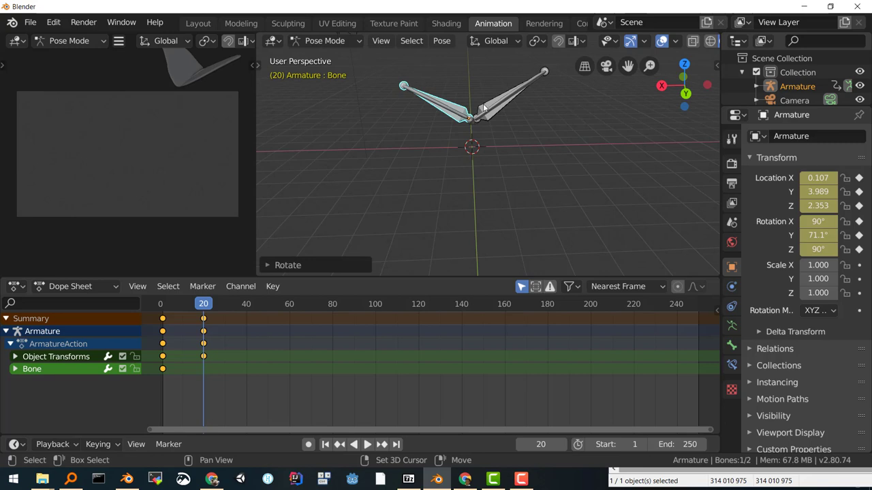
Step: Select both wing bones and insert a LocRot keyframe for them at frame 20
{"action": "left_click", "coordinate": [483, 108], "text": "shift"}
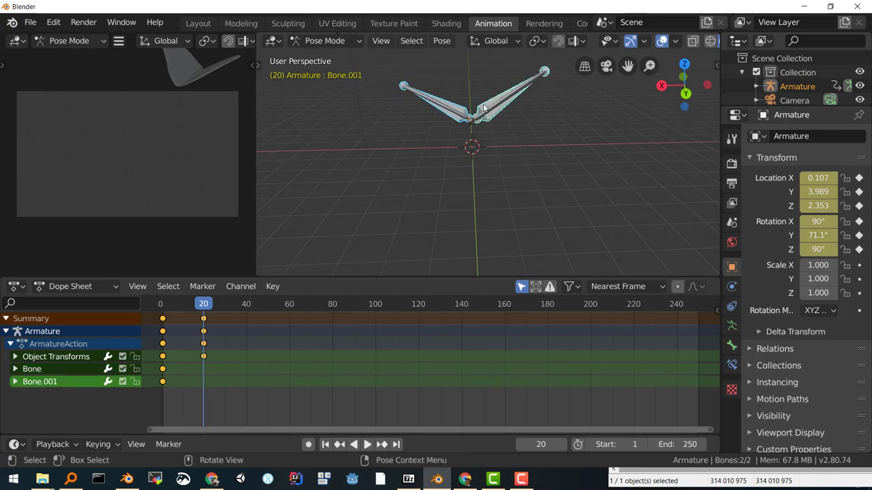
{"action": "key", "text": "i"}
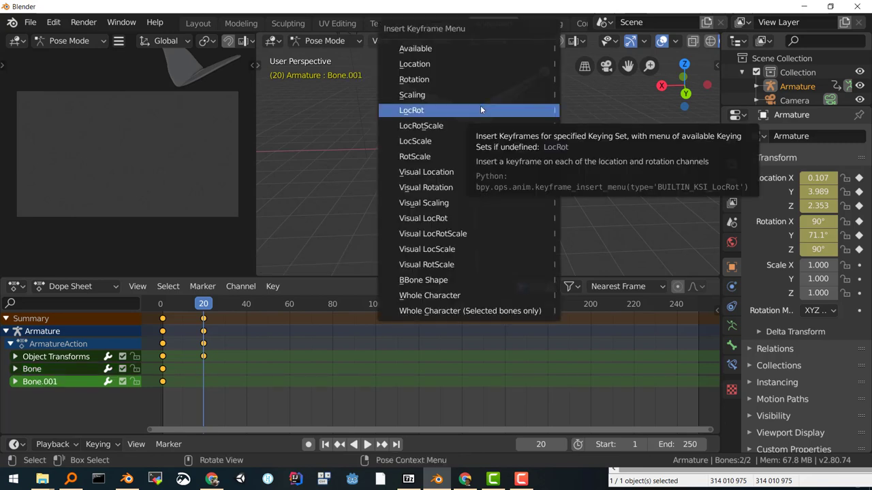
{"action": "left_click", "coordinate": [472, 109]}
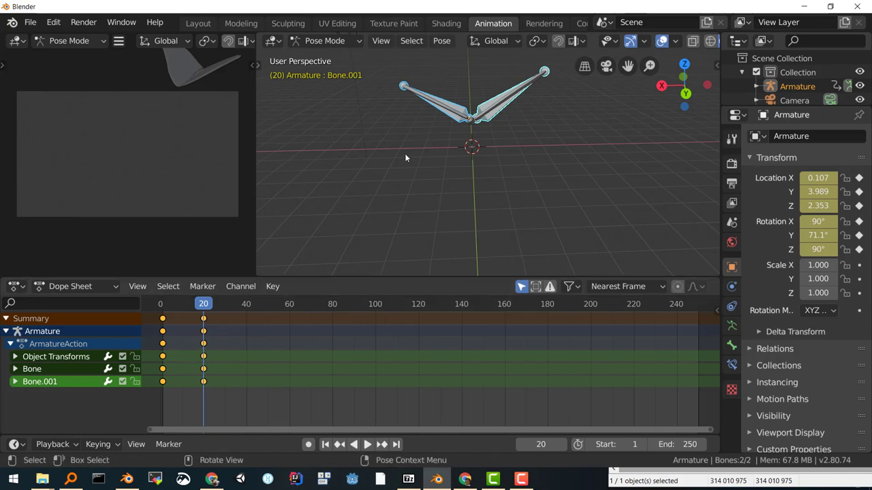
Step: Deselect the bones and preview the flight by playing and scrubbing the animation, stopping at frame 20
{"action": "middle_click_drag", "start_coordinate": [405, 154], "coordinate": [490, 155]}
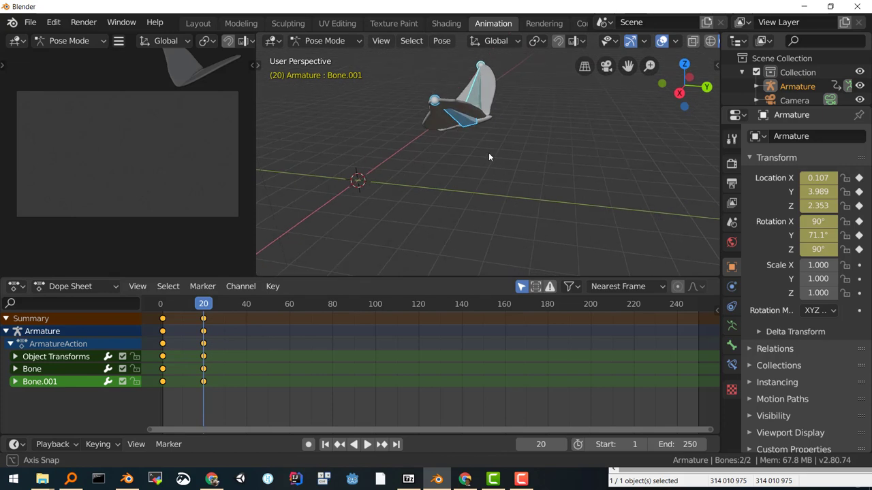
{"action": "left_click", "coordinate": [452, 197]}
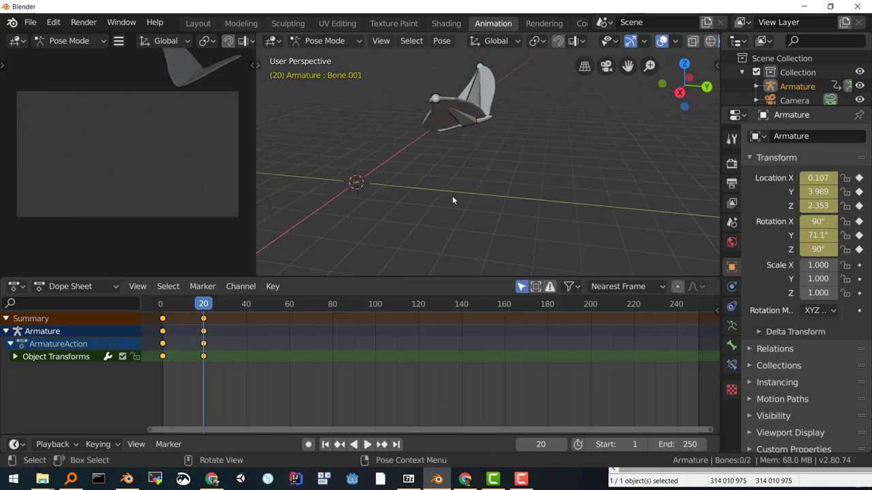
{"action": "key", "text": "space"}
{"action": "mouse_move", "coordinate": [198, 306]}
{"action": "left_mouse_down"}
{"action": "mouse_move", "coordinate": [170, 307]}
{"action": "mouse_move", "coordinate": [204, 307]}
{"action": "left_mouse_up"}
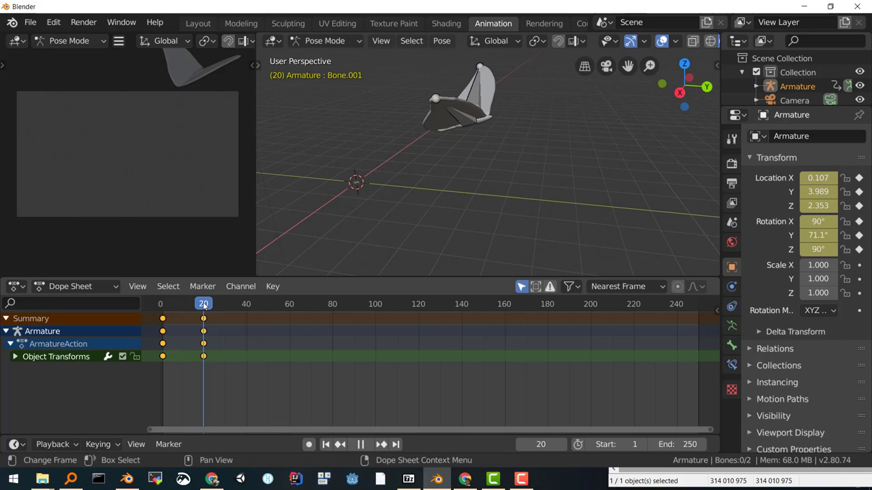
{"action": "left_click_drag", "start_coordinate": [204, 307], "coordinate": [204, 306]}
{"action": "key", "text": "space"}
Step: Select the armature's keyframes at frames 1 and 20 in the Dope Sheet
{"action": "left_click", "coordinate": [173, 334]}
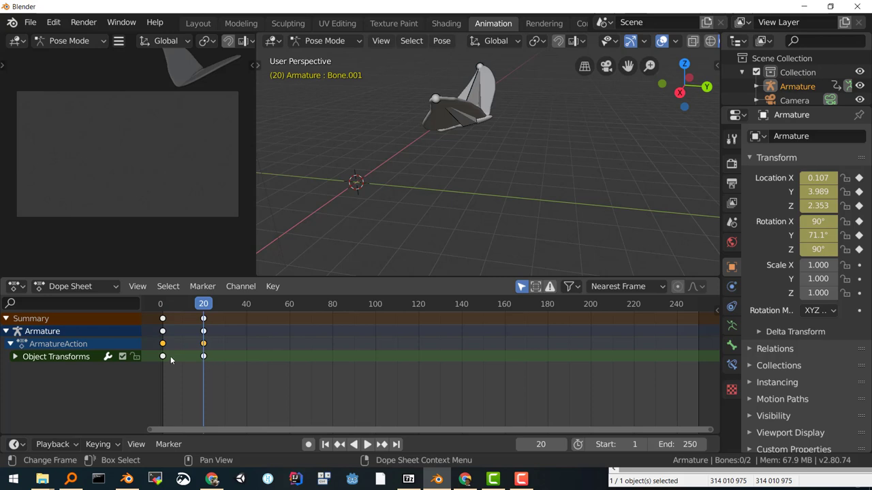
{"action": "key", "text": "b"}
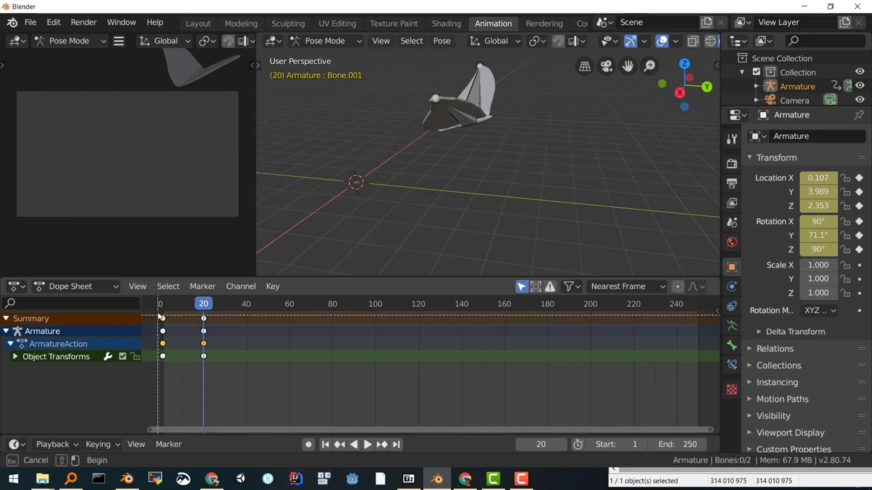
{"action": "left_click_drag", "start_coordinate": [156, 313], "coordinate": [169, 367]}
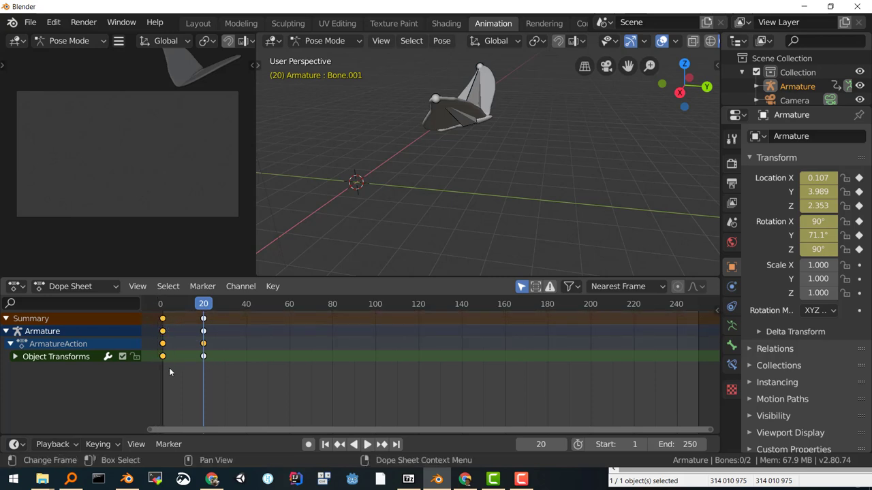
{"action": "left_click", "coordinate": [202, 356], "text": "shift"}
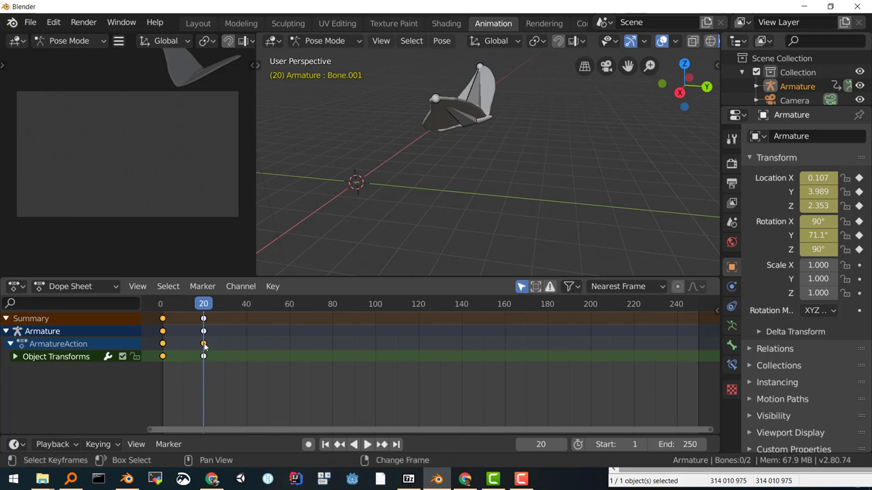
{"action": "left_click", "coordinate": [203, 331], "text": "shift"}
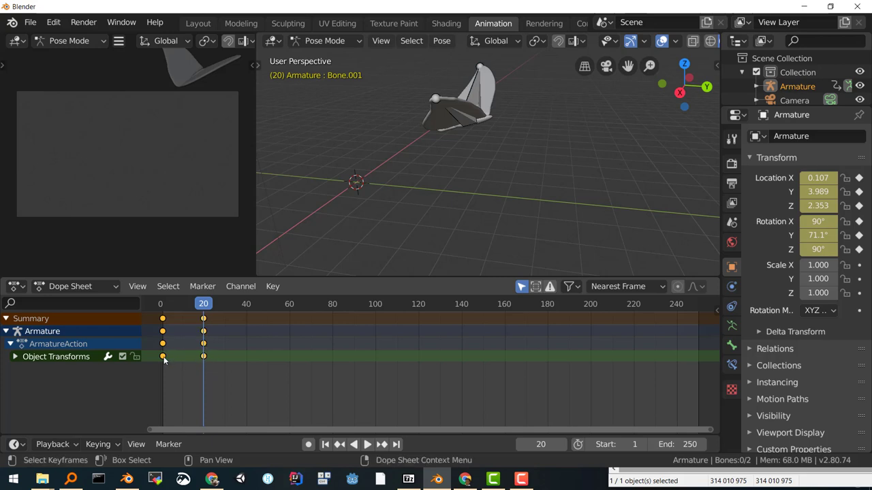
Step: Play the animation while scrubbing back to frame 1, and stop playback there
{"action": "key", "text": "space"}
{"action": "left_click", "coordinate": [172, 304]}
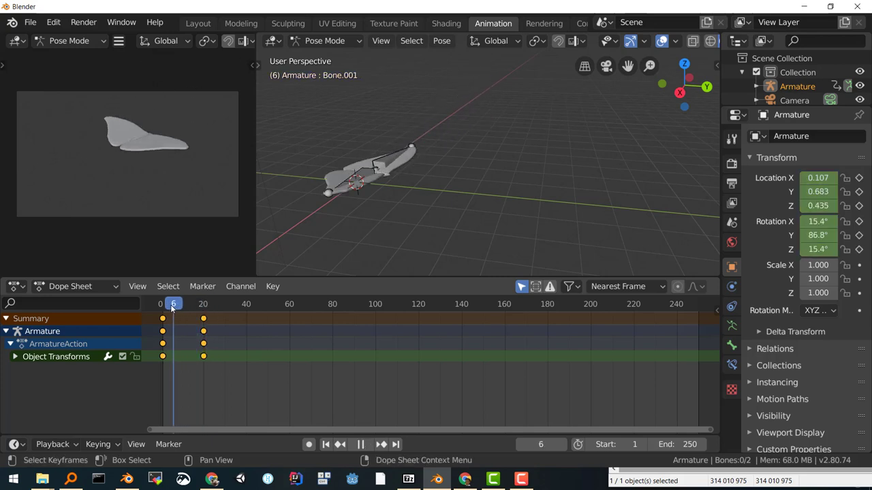
{"action": "left_click_drag", "start_coordinate": [172, 308], "coordinate": [163, 307]}
{"action": "key", "text": "space"}
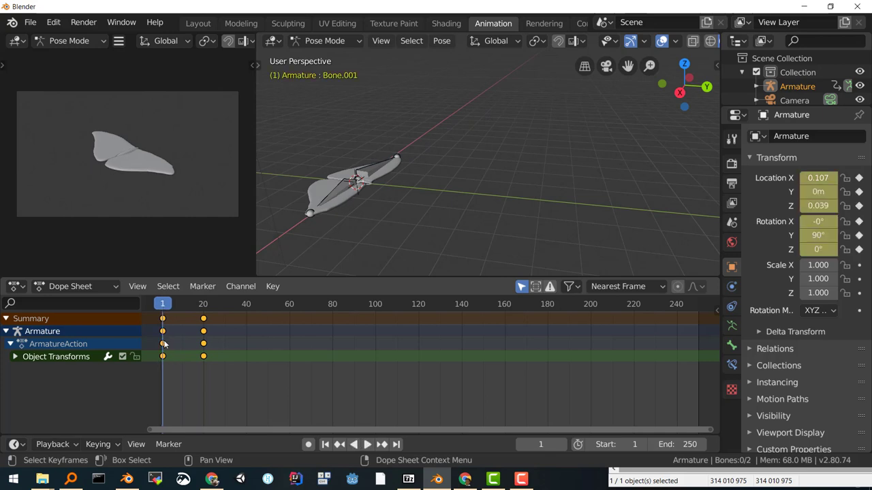
Step: Box-select only the armature keyframes at frame 1 and duplicate them to frame 40
{"action": "left_click", "coordinate": [163, 344]}
{"action": "key", "text": "b"}
{"action": "left_click_drag", "start_coordinate": [154, 314], "coordinate": [169, 364]}
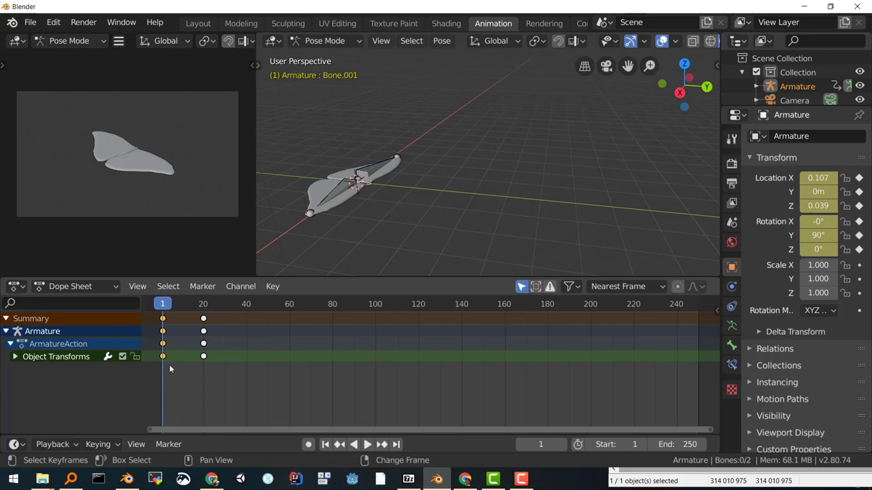
{"action": "key", "text": "shift+d"}
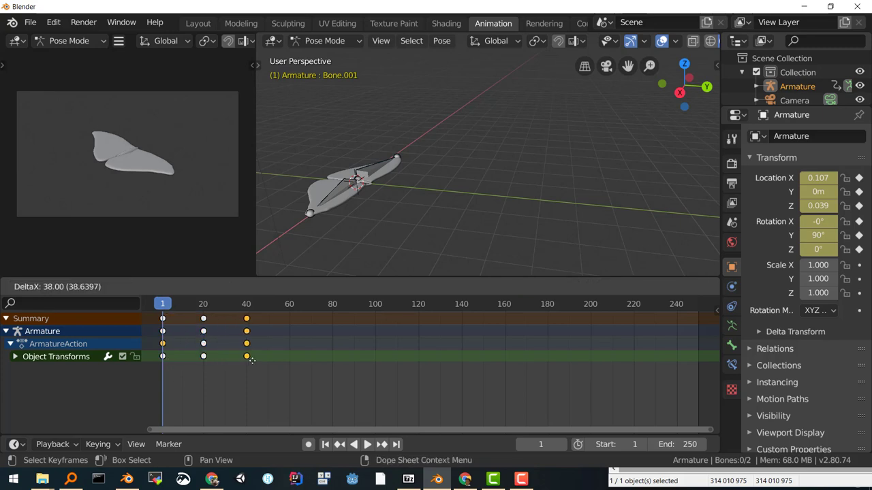
{"action": "left_click", "coordinate": [252, 360]}
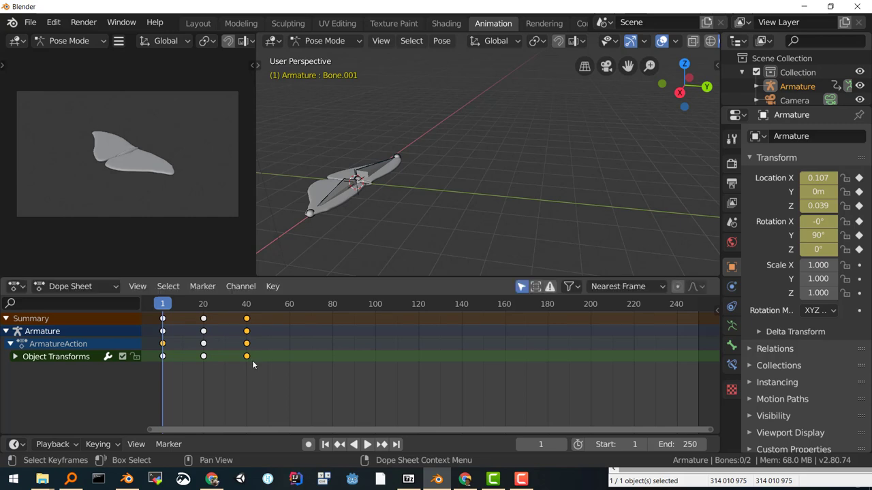
Step: Preview the motion up to frame 40 and expand the armature's Object Transforms channels to inspect their keyframes
{"action": "key", "text": "space"}
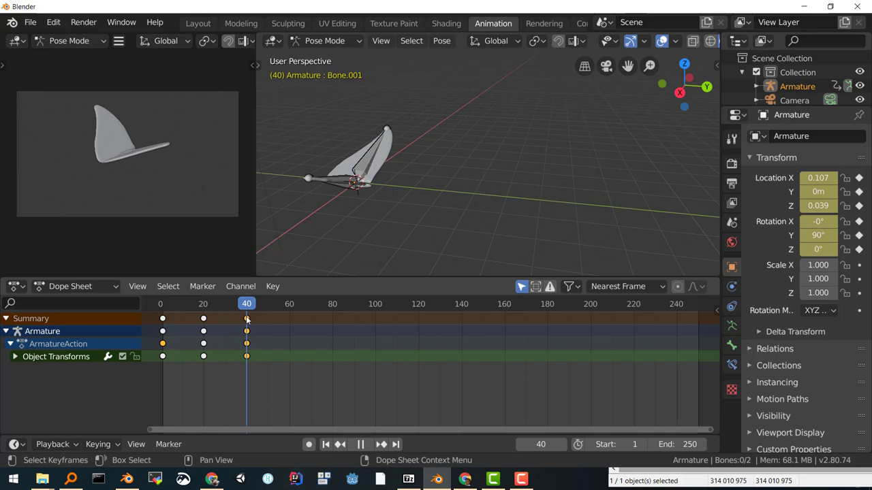
{"action": "key", "text": "space"}
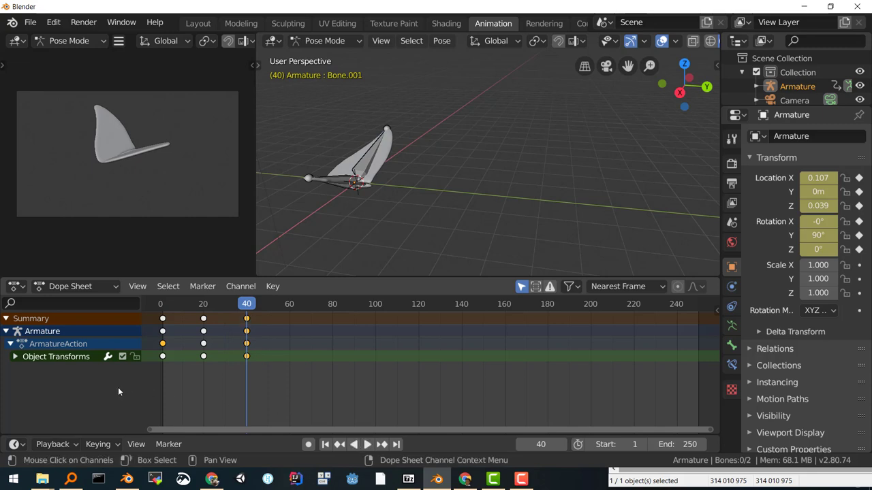
{"action": "left_click", "coordinate": [15, 357]}
{"action": "scroll", "coordinate": [98, 392], "scroll_direction": "down", "scroll_amount": 1}
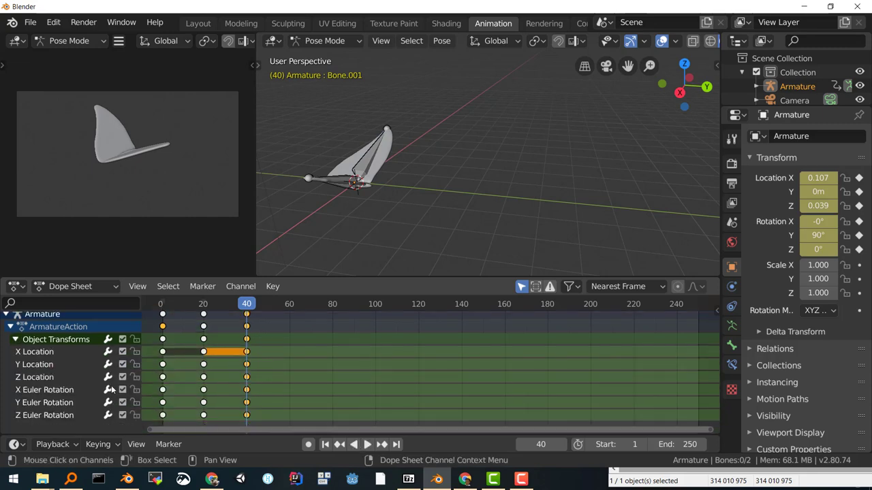
{"action": "scroll", "coordinate": [106, 385], "scroll_direction": "up", "scroll_amount": 1}
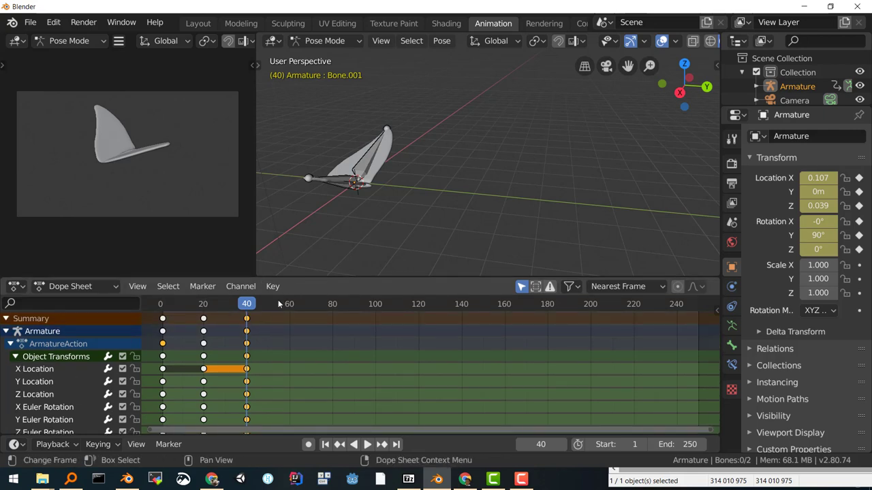
Step: Scrub and play the animation around frames 20 to 40 to examine how the wings return to their starting pose
{"action": "key", "text": "ctrl+shift+space"}
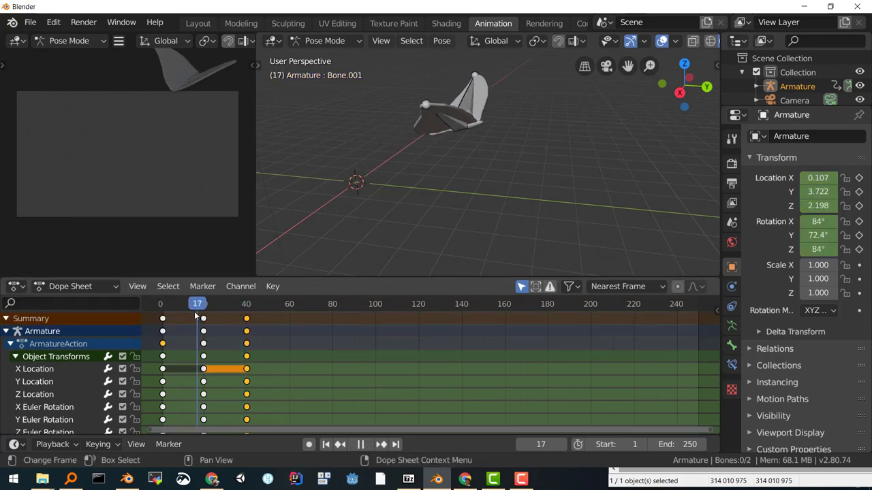
{"action": "left_click_drag", "start_coordinate": [175, 320], "coordinate": [246, 326]}
{"action": "key", "text": "Escape"}
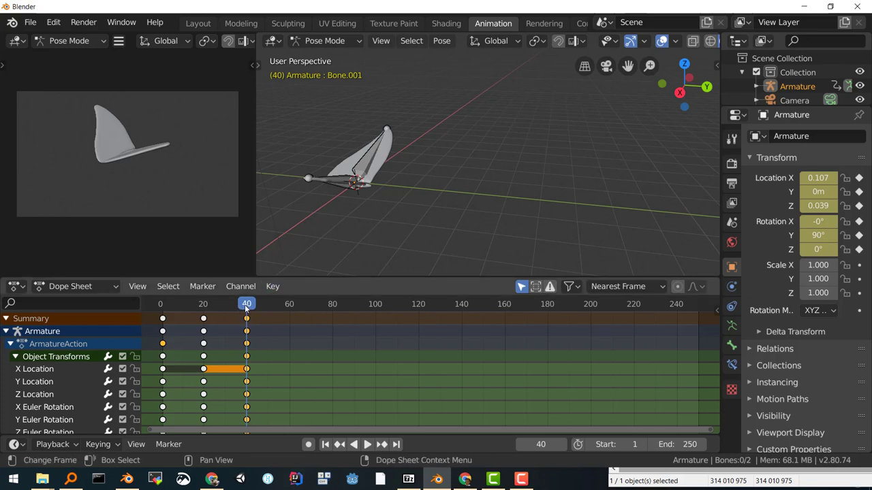
{"action": "left_click_drag", "start_coordinate": [246, 308], "coordinate": [246, 307]}
{"action": "key", "text": "shift+ctrl+space"}
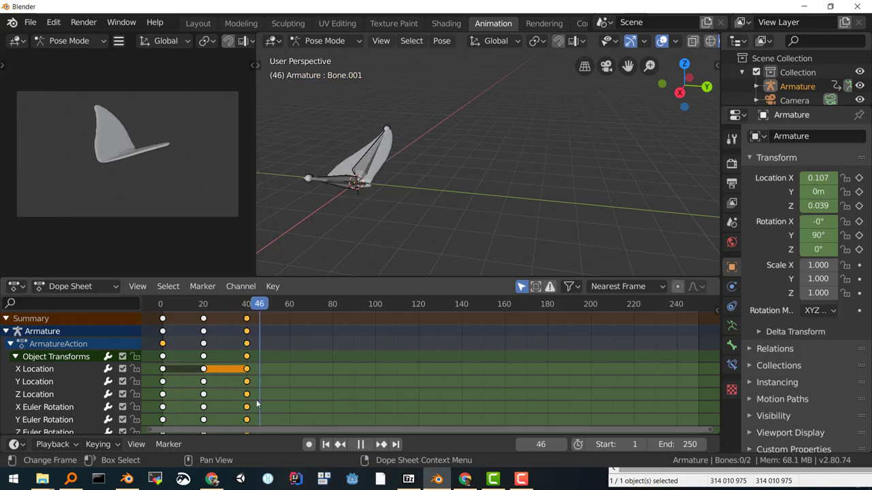
{"action": "key", "text": "space"}
{"action": "left_click", "coordinate": [236, 400]}
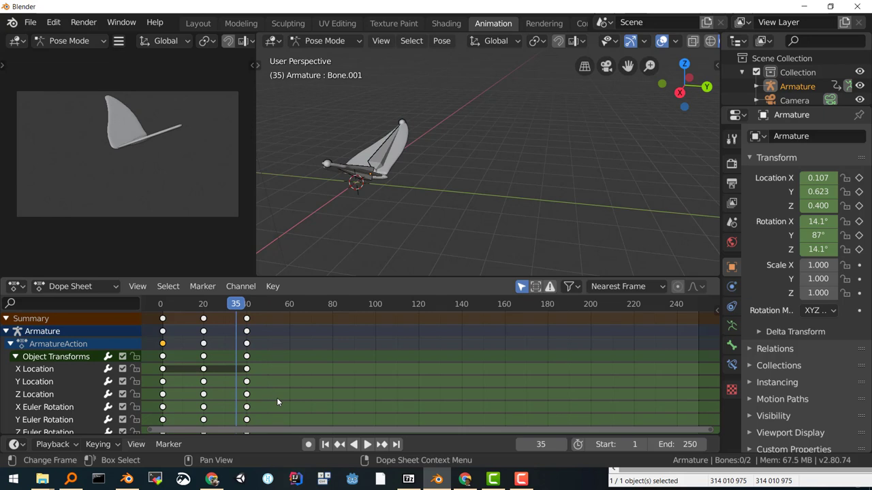
Step: Select only the armature keyframes at frame 40 and delete them
{"action": "key", "text": "a"}
{"action": "key", "text": "alt+a"}
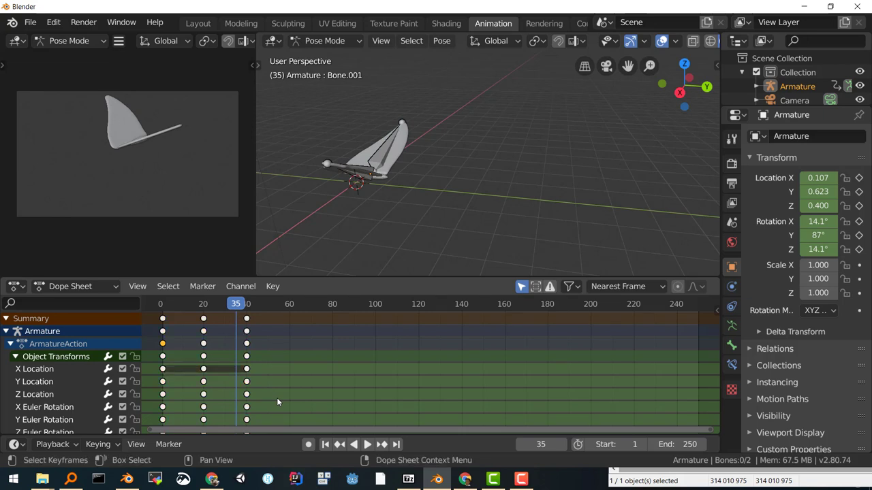
{"action": "left_click_drag", "start_coordinate": [240, 310], "coordinate": [262, 436]}
{"action": "key", "text": "space"}
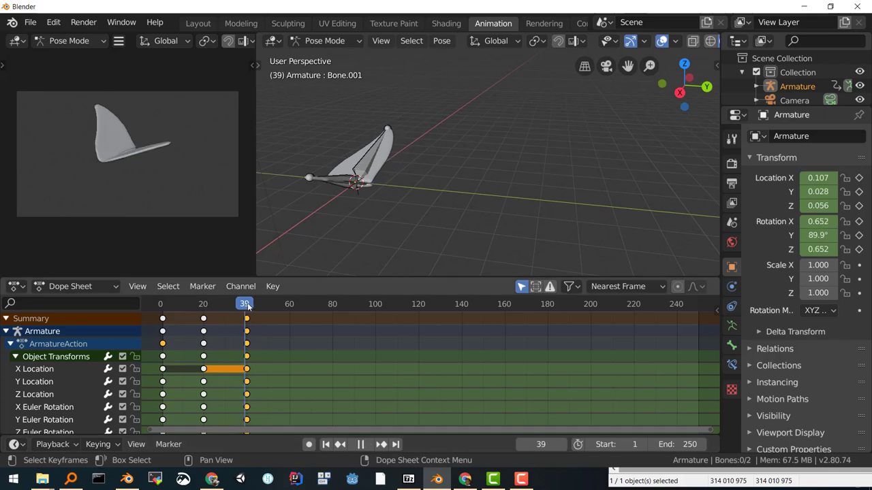
{"action": "left_click", "coordinate": [246, 307]}
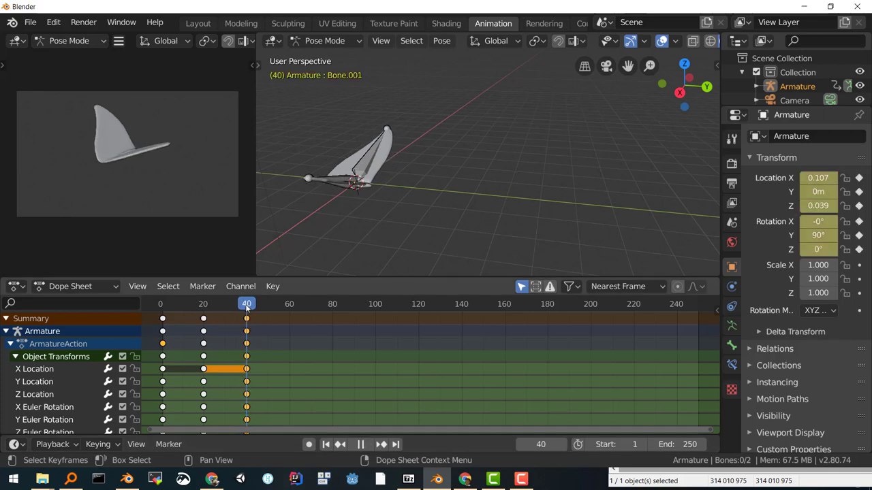
{"action": "key", "text": "space"}
{"action": "key", "text": "x"}
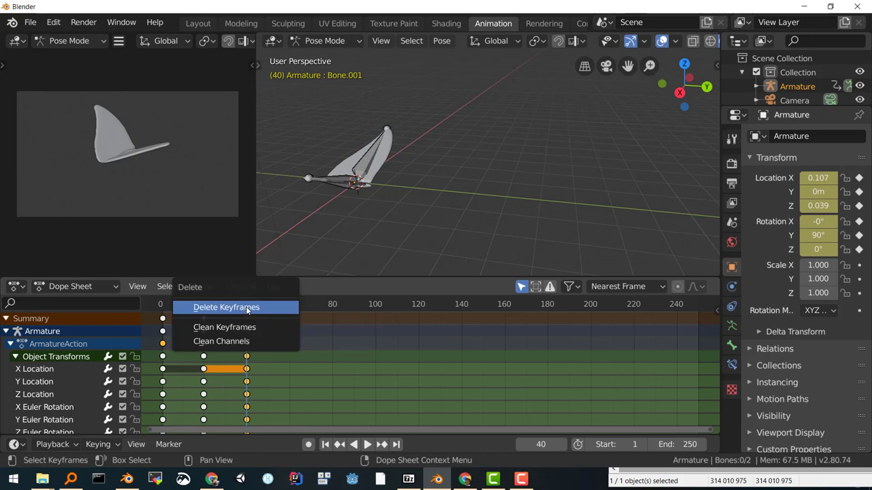
{"action": "left_click", "coordinate": [246, 306]}
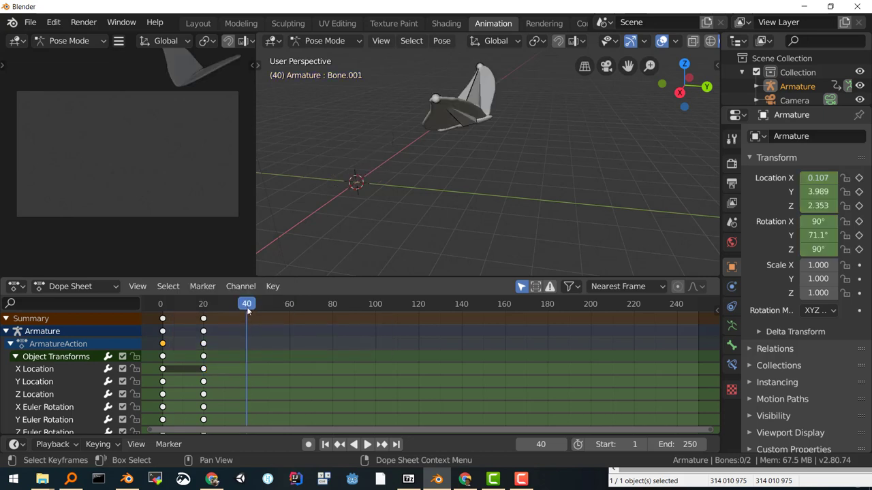
Step: Replay the remaining wing motion from frame 1 and stop playback at frame 39
{"action": "left_click_drag", "start_coordinate": [211, 305], "coordinate": [163, 307]}
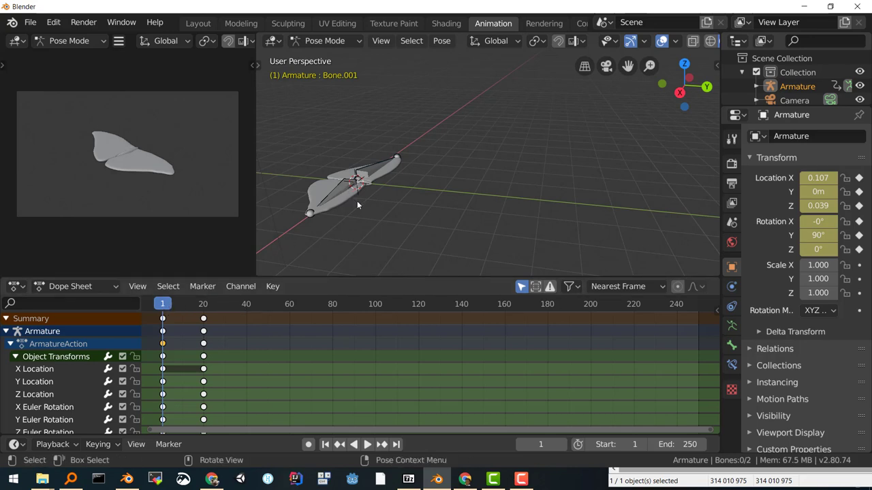
{"action": "key", "text": "space"}
{"action": "left_click_drag", "start_coordinate": [195, 308], "coordinate": [166, 306]}
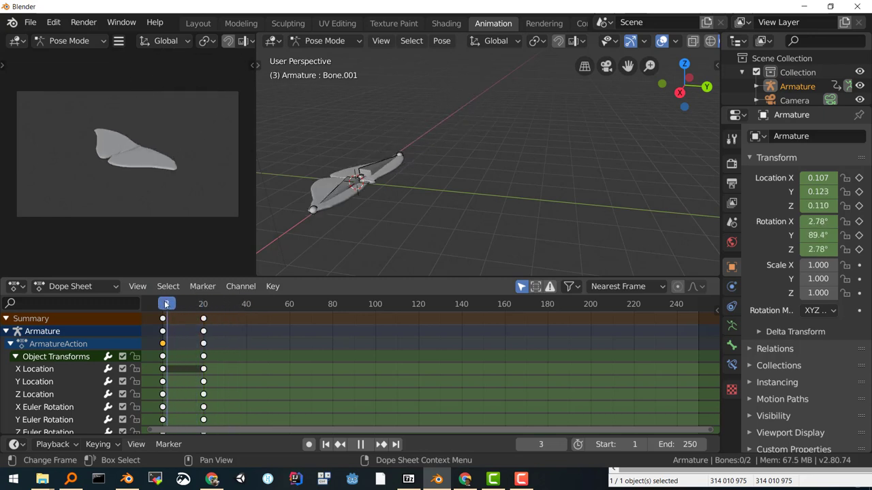
{"action": "key", "text": "space"}
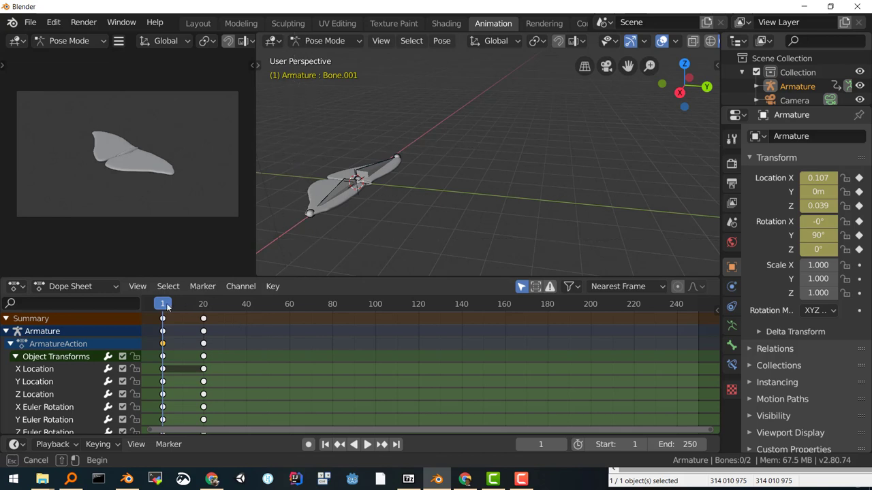
{"action": "key", "text": "space"}
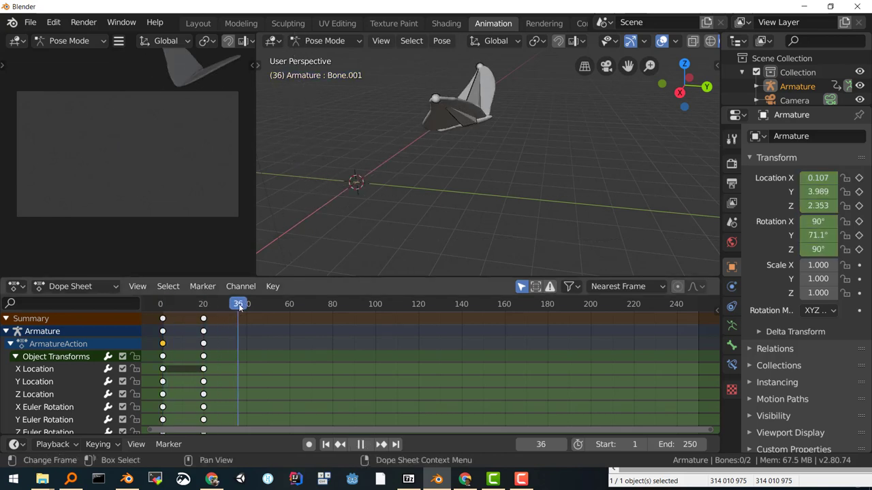
{"action": "key", "text": "space"}
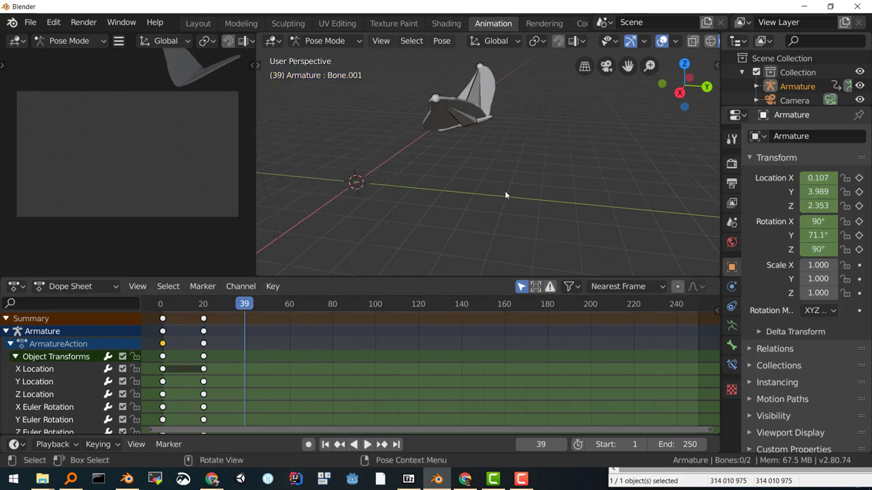
Step: In Object Mode, move the mesh and armature together to about Y 7.7 m, Z 3.4 m, and rotate them level to about 89° Y
{"action": "middle_click_drag", "start_coordinate": [505, 195], "coordinate": [485, 215]}
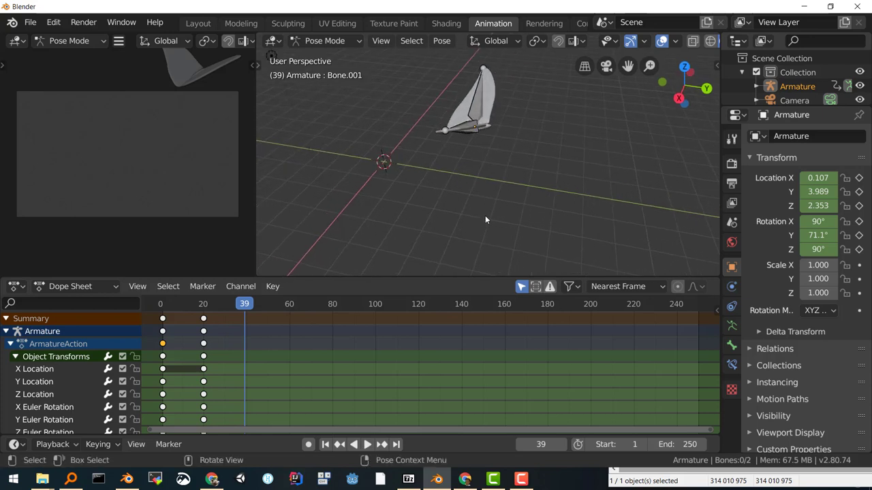
{"action": "left_click", "coordinate": [487, 106]}
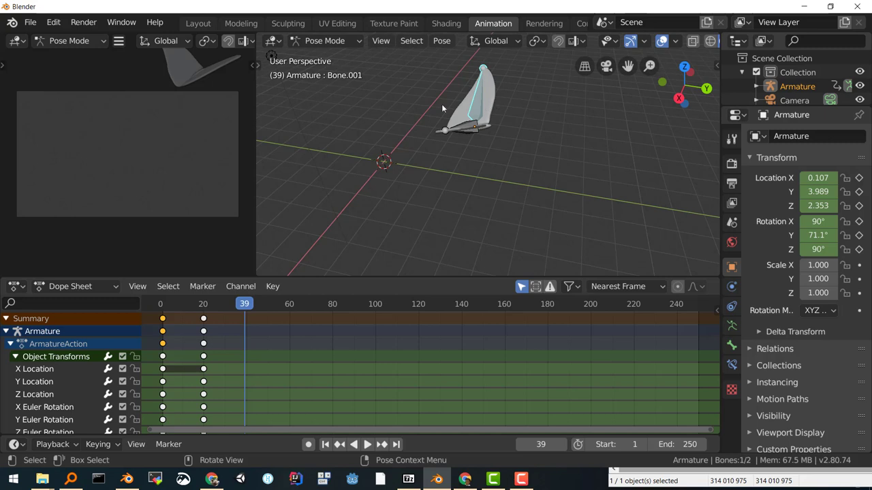
{"action": "left_click", "coordinate": [328, 40]}
{"action": "left_click", "coordinate": [334, 57]}
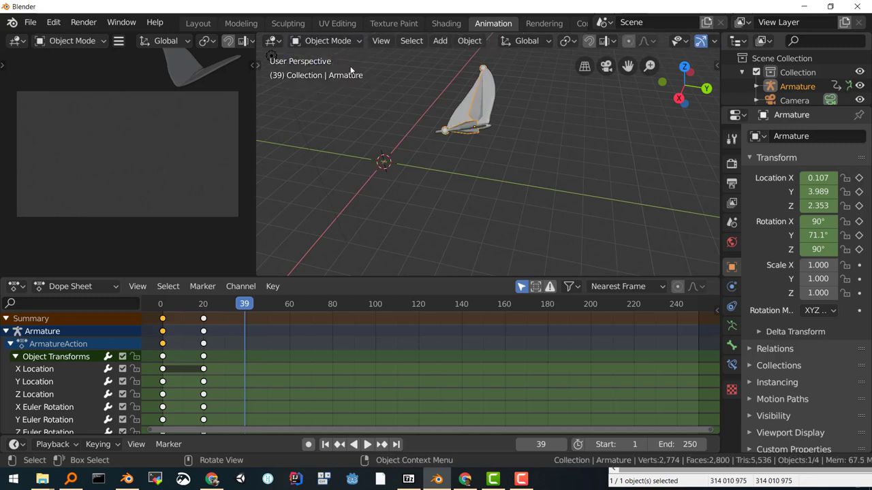
{"action": "left_click", "coordinate": [489, 94]}
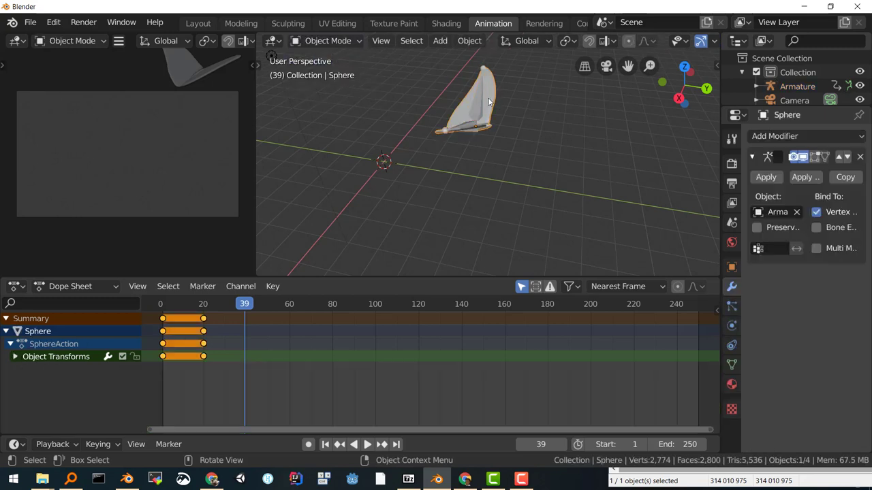
{"action": "left_click", "coordinate": [477, 110]}
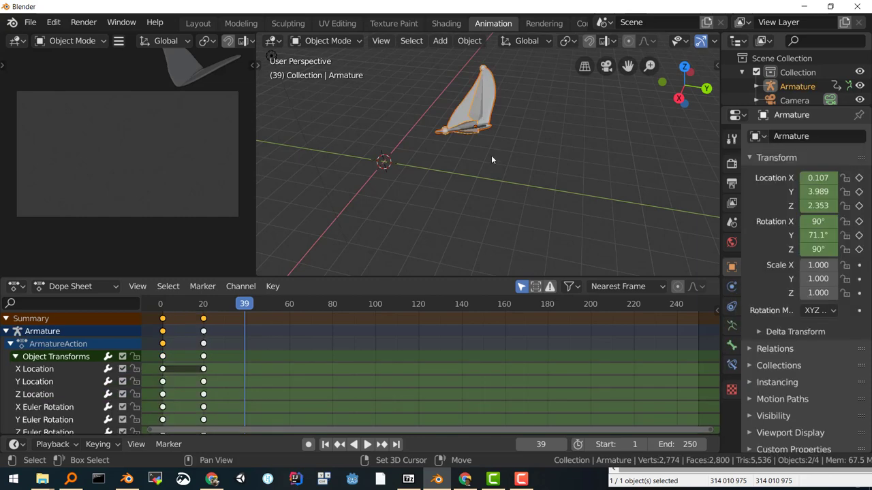
{"action": "key", "text": "KP_1"}
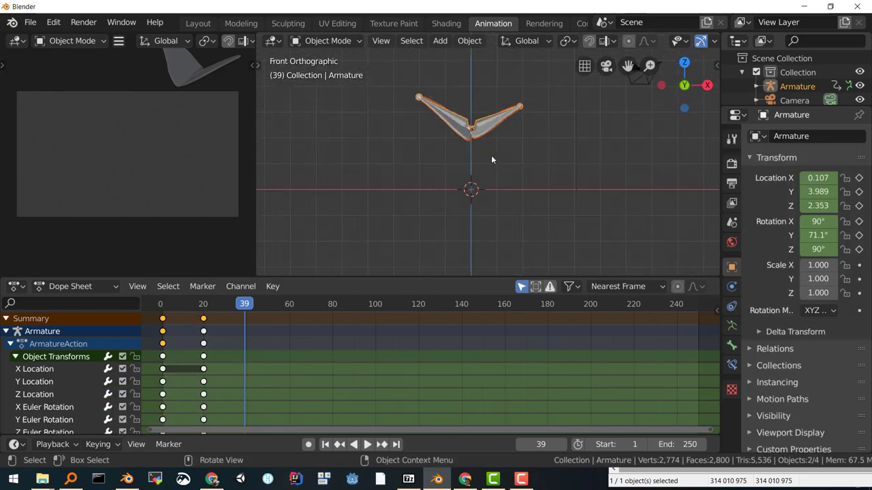
{"action": "key", "text": "KP_3"}
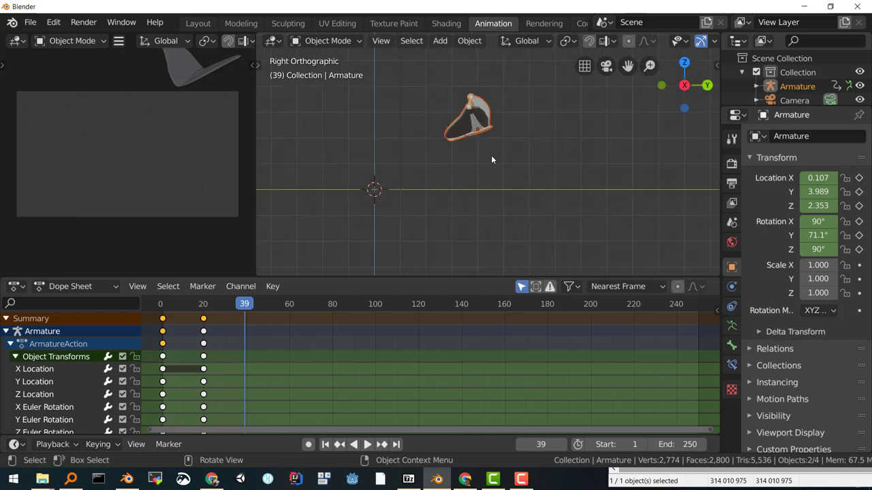
{"action": "key", "text": "g"}
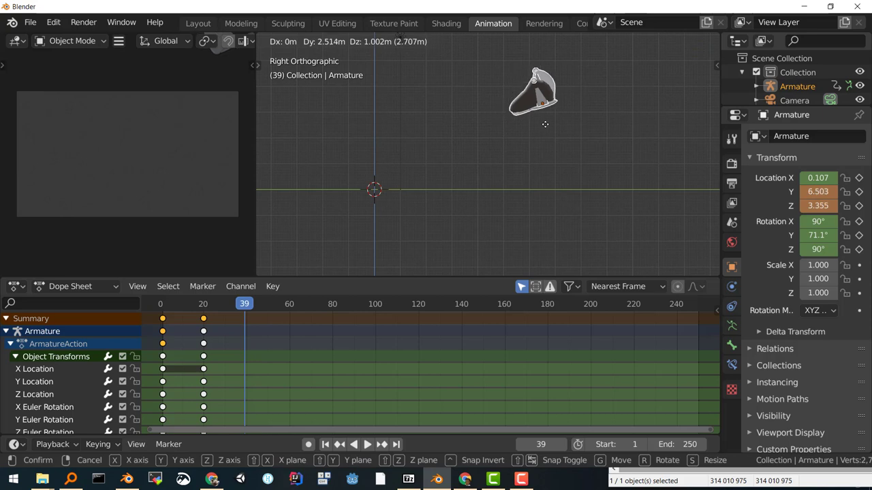
{"action": "left_click", "coordinate": [575, 123]}
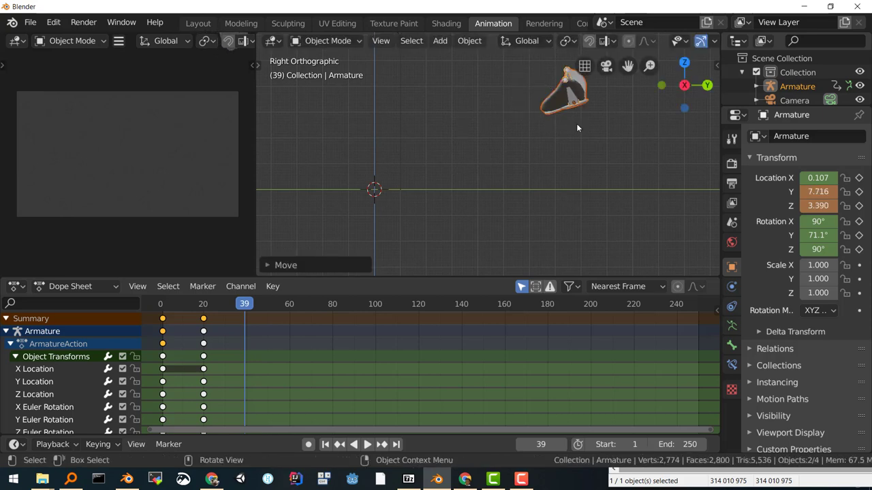
{"action": "key", "text": "r"}
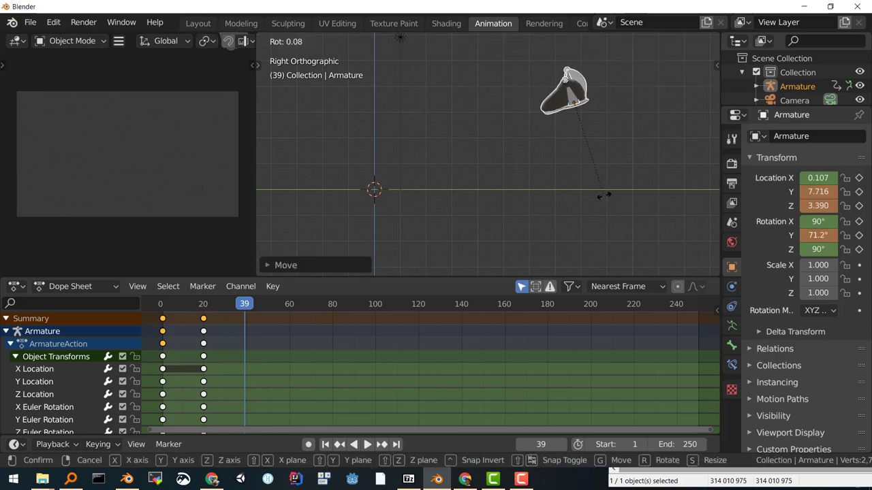
{"action": "left_click", "coordinate": [566, 201]}
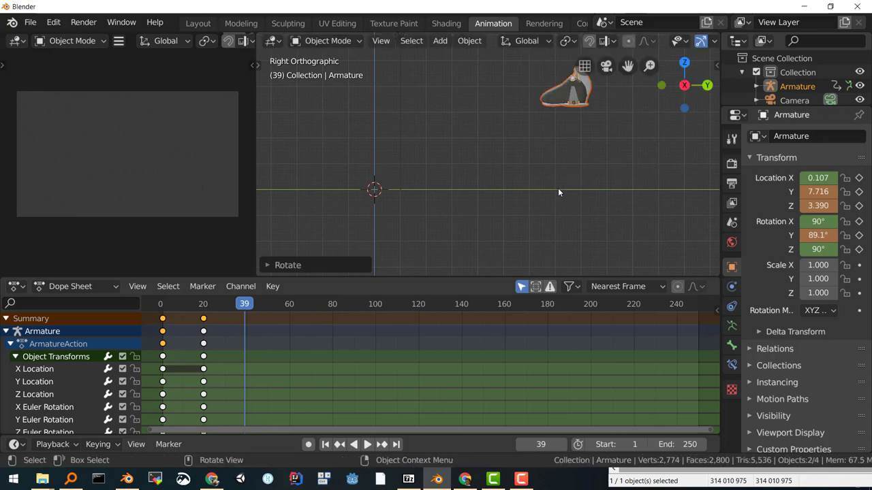
Step: In Pose Mode, select both wing bones of the armature and clear their pose transforms to flatten the wings
{"action": "middle_click_drag", "start_coordinate": [556, 139], "coordinate": [471, 184]}
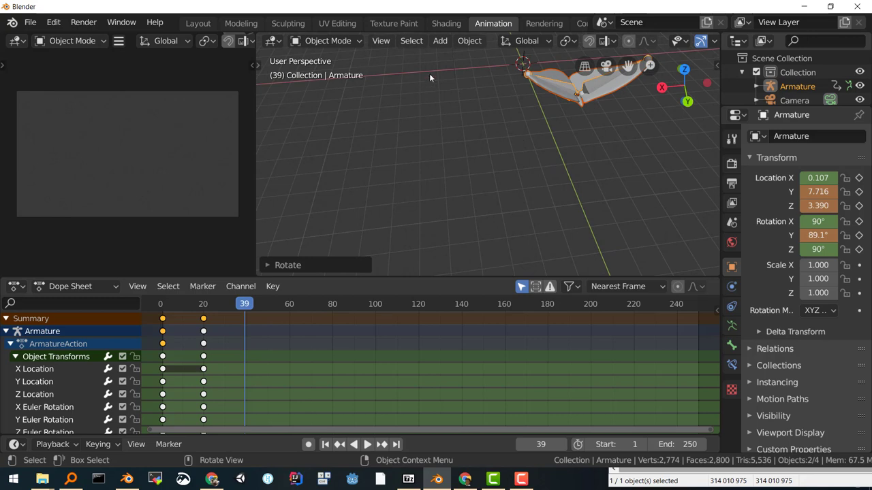
{"action": "left_click", "coordinate": [567, 87]}
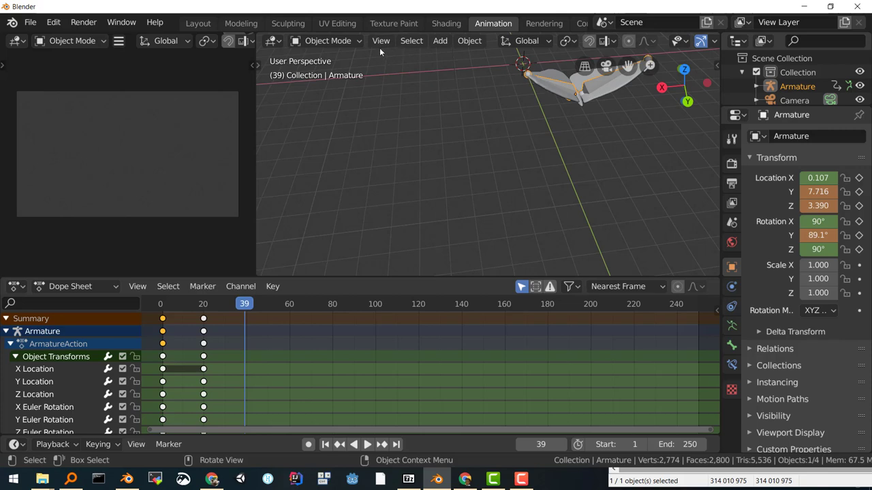
{"action": "left_click", "coordinate": [356, 42]}
{"action": "left_click", "coordinate": [326, 88]}
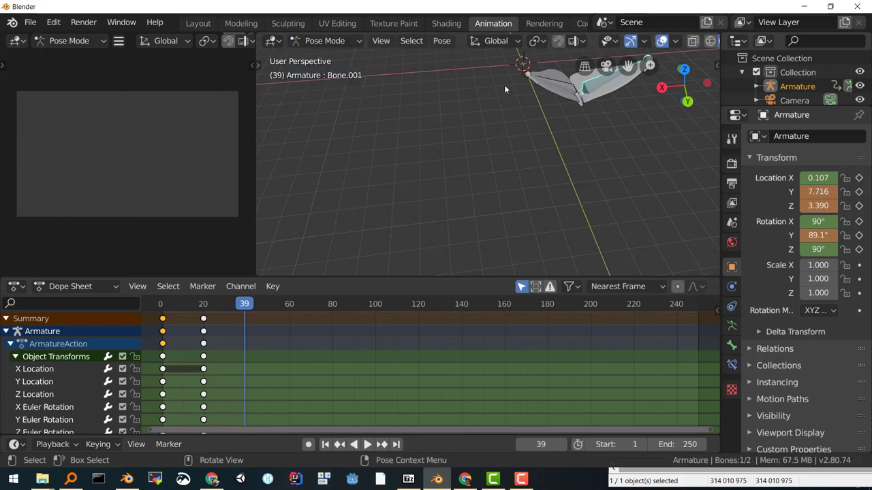
{"action": "middle_click_drag", "start_coordinate": [581, 102], "coordinate": [567, 87]}
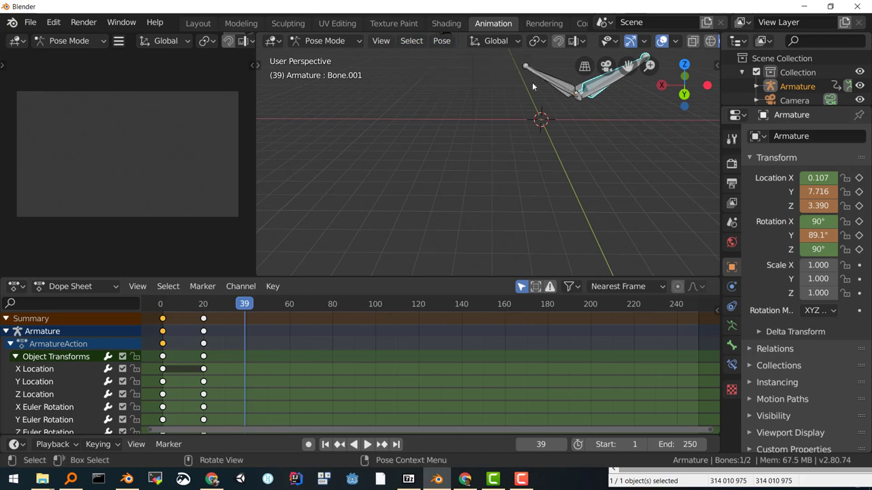
{"action": "middle_click_drag", "start_coordinate": [628, 117], "coordinate": [621, 143]}
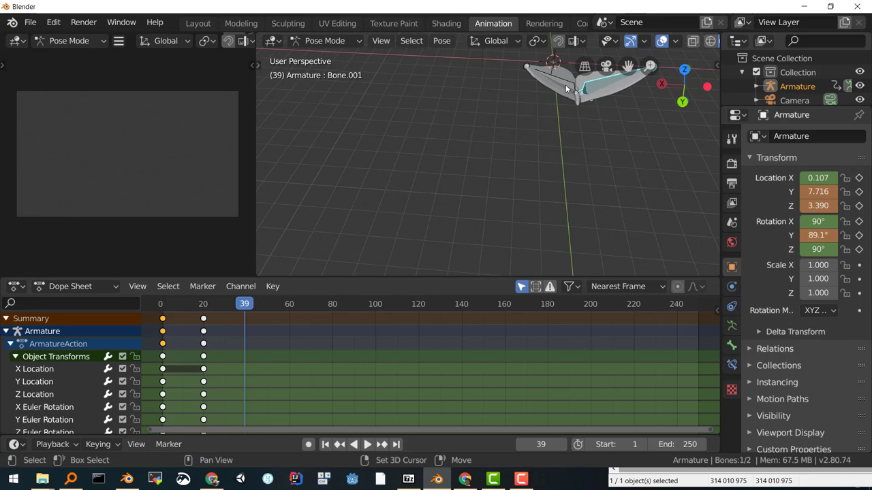
{"action": "left_click", "coordinate": [513, 65], "text": "shift"}
{"action": "left_click", "coordinate": [441, 41]}
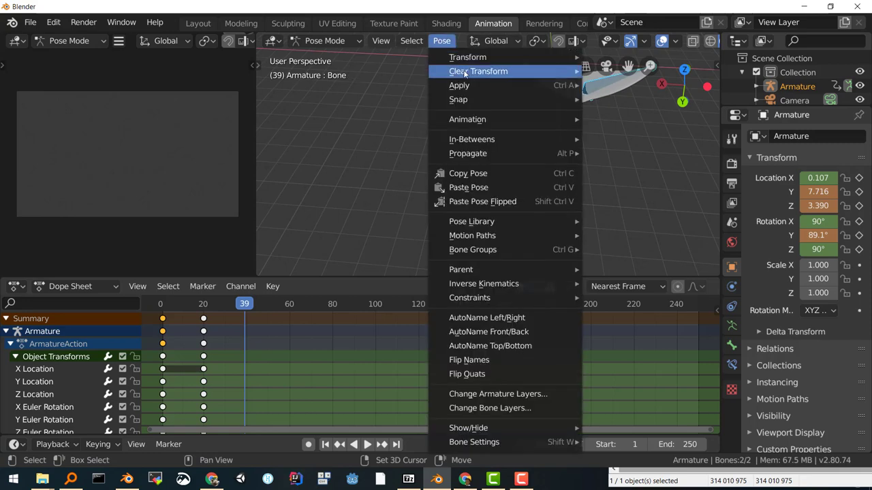
{"action": "mouse_move", "coordinate": [466, 74]}
{"action": "left_click", "coordinate": [605, 70]}
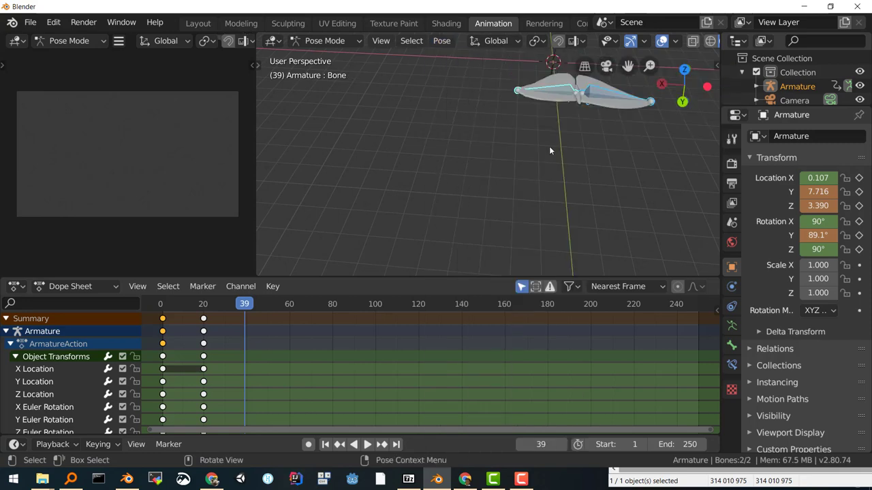
Step: Insert a LocRot keyframe for both wing bones at frame 39, and deselect the bones
{"action": "middle_click_drag", "start_coordinate": [549, 146], "coordinate": [597, 129]}
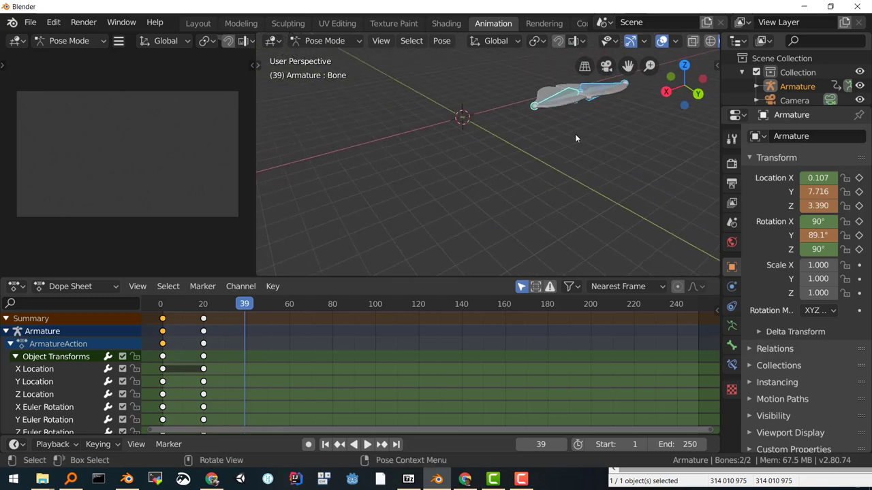
{"action": "key", "text": "i"}
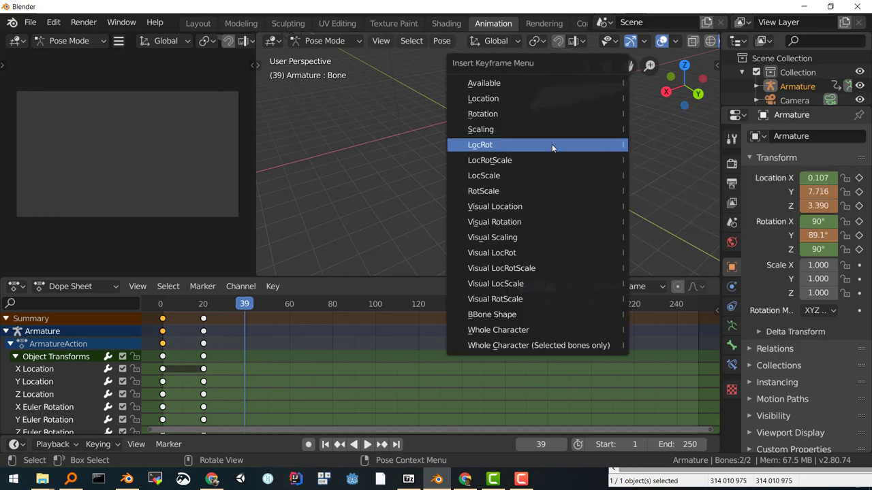
{"action": "left_click", "coordinate": [552, 148]}
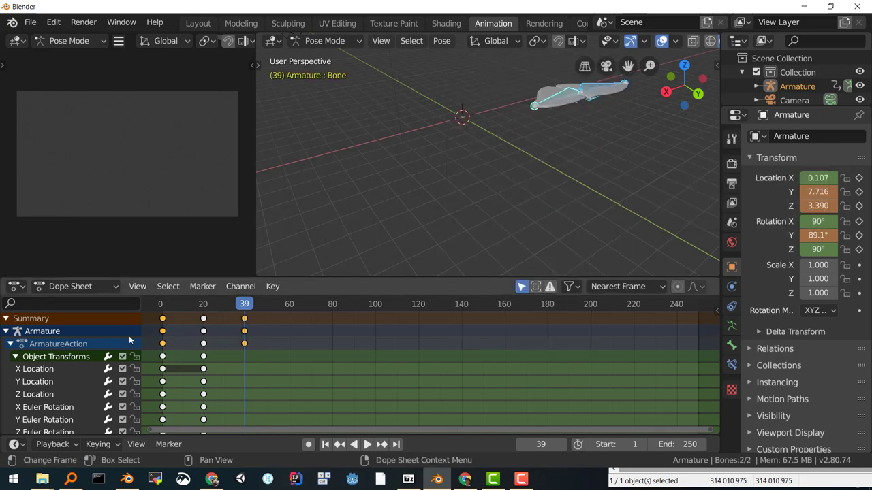
{"action": "middle_click_drag", "start_coordinate": [563, 90], "coordinate": [555, 115]}
{"action": "key", "text": "alt+a"}
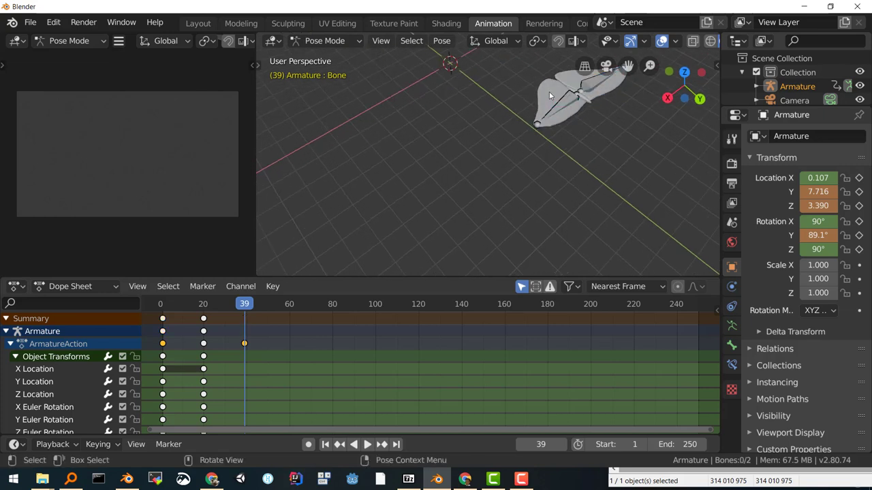
Step: Return to Object Mode and insert a keyframe for the butterfly mesh's transform at frame 39
{"action": "left_click", "coordinate": [320, 43]}
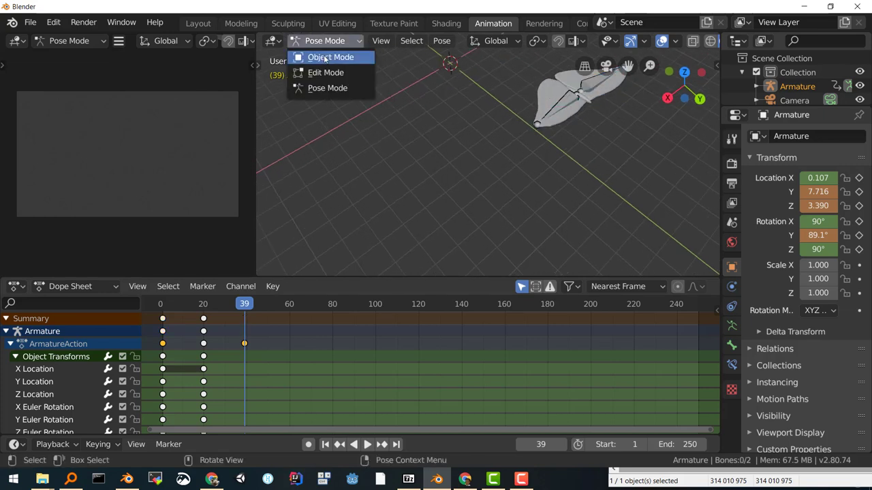
{"action": "left_click", "coordinate": [320, 56]}
{"action": "left_click", "coordinate": [552, 88]}
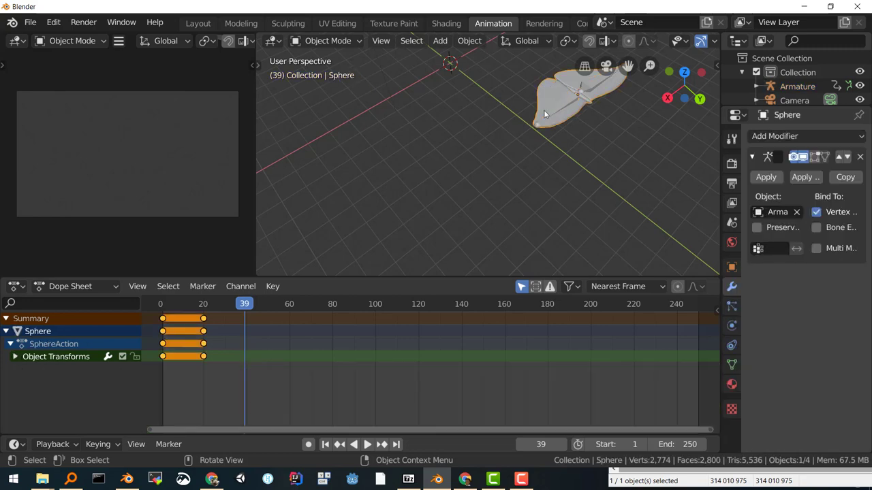
{"action": "key", "text": "i"}
{"action": "left_click", "coordinate": [514, 136]}
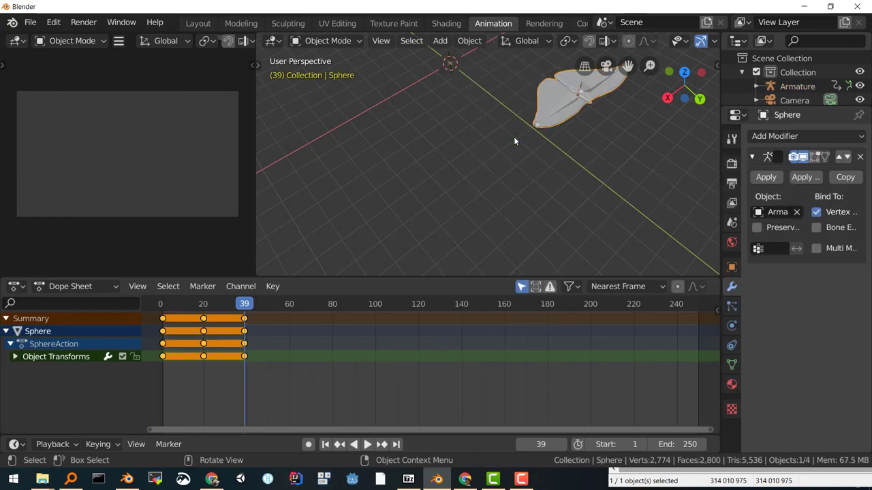
{"action": "middle_click_drag", "start_coordinate": [545, 131], "coordinate": [568, 90]}
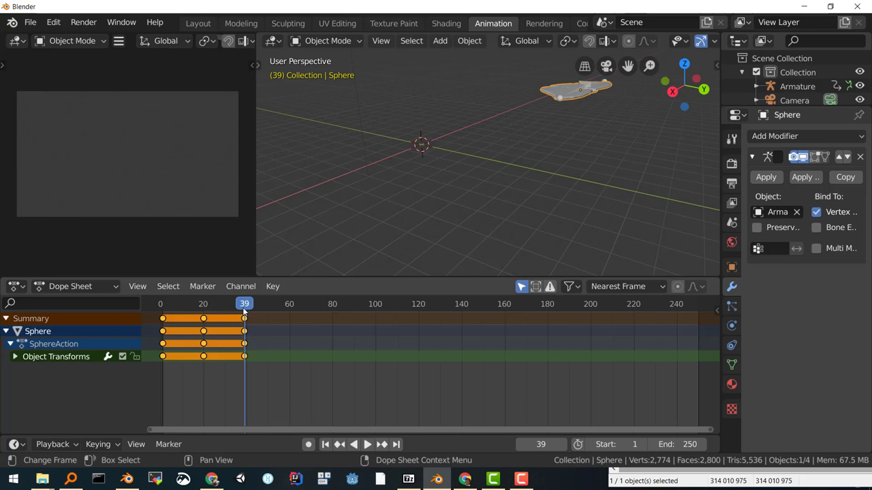
{"action": "key", "text": "x"}
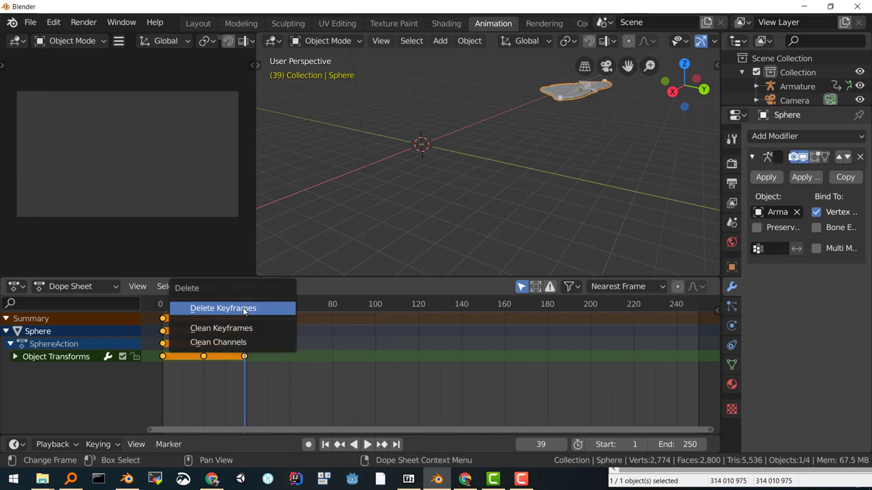
{"action": "left_click", "coordinate": [242, 307]}
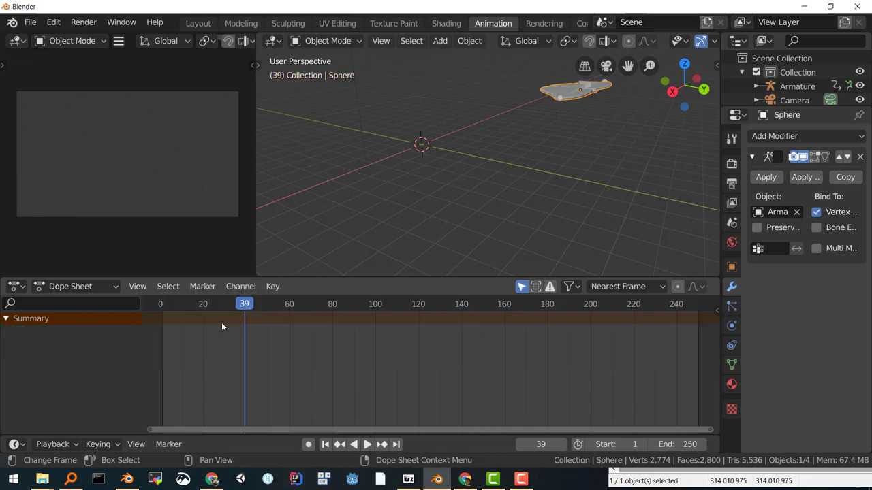
{"action": "key", "text": "ctrl+z"}
{"action": "left_click", "coordinate": [238, 322]}
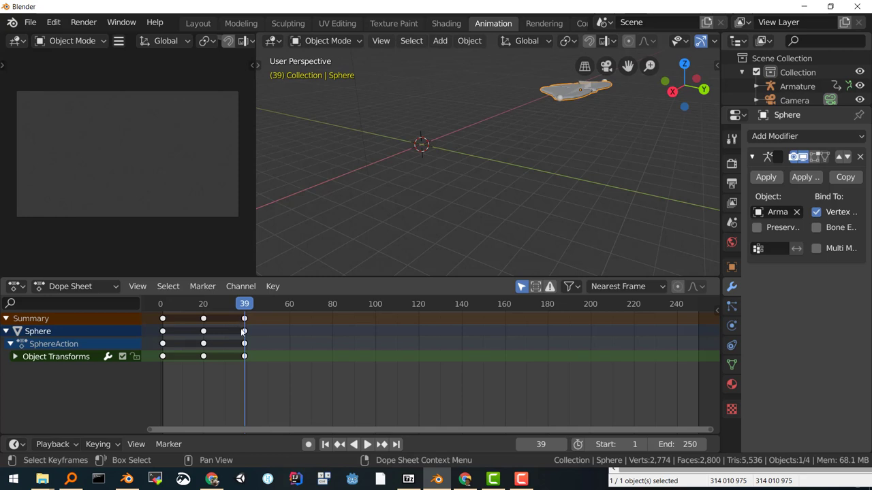
{"action": "key", "text": "x"}
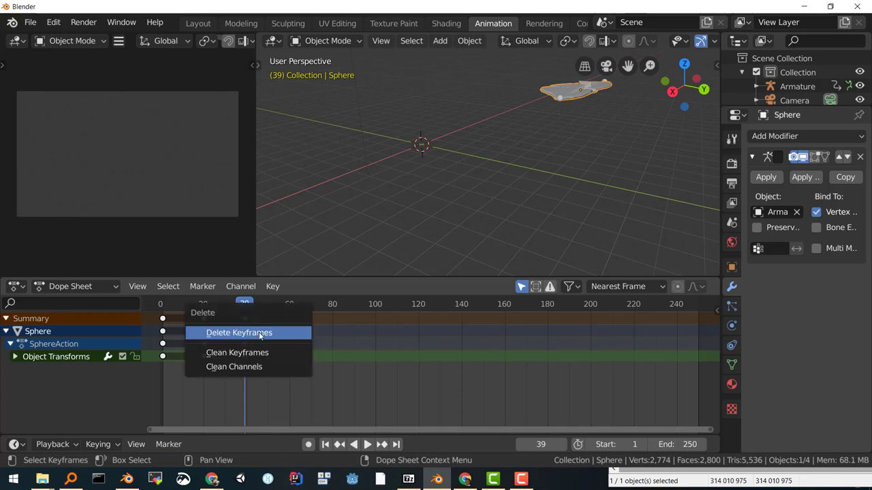
{"action": "left_click", "coordinate": [259, 331]}
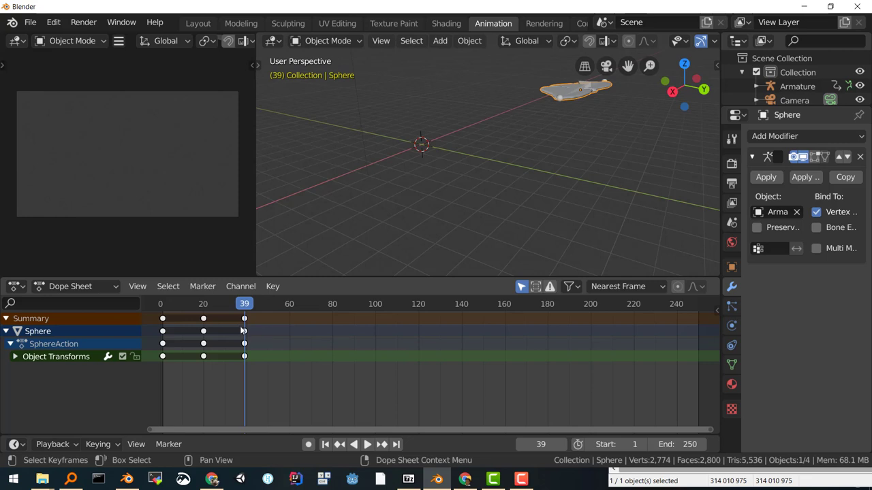
Step: Select only the butterfly mesh's keyframes at frame 39 in the Dope Sheet and delete them
{"action": "key", "text": "b"}
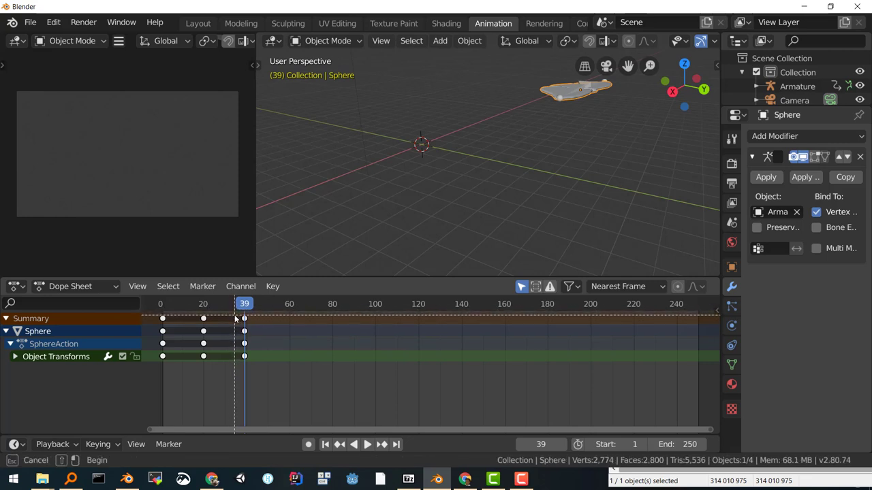
{"action": "left_click_drag", "start_coordinate": [234, 313], "coordinate": [255, 370]}
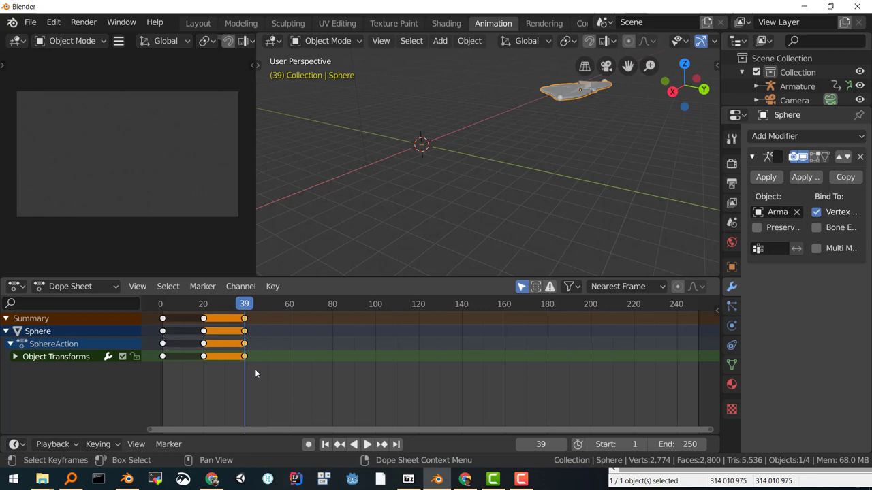
{"action": "key", "text": "x"}
{"action": "left_click", "coordinate": [255, 369]}
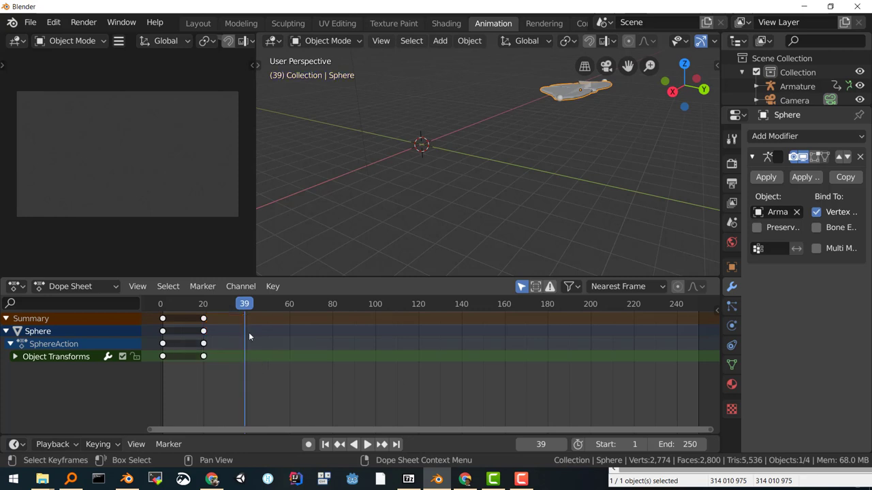
Step: Scrub and play back the animation around frames 38 to 40 to check the butterfly's motion, stopping at frame 39
{"action": "left_click", "coordinate": [246, 306]}
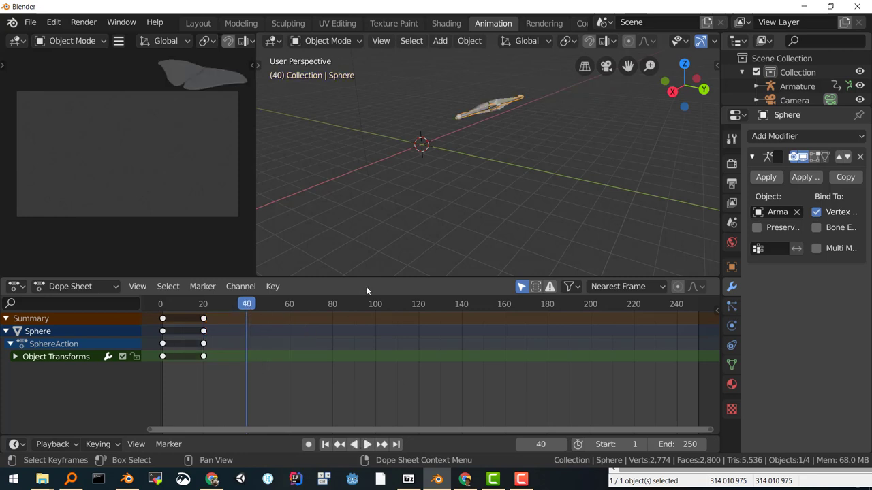
{"action": "middle_click_drag", "start_coordinate": [409, 215], "coordinate": [433, 199]}
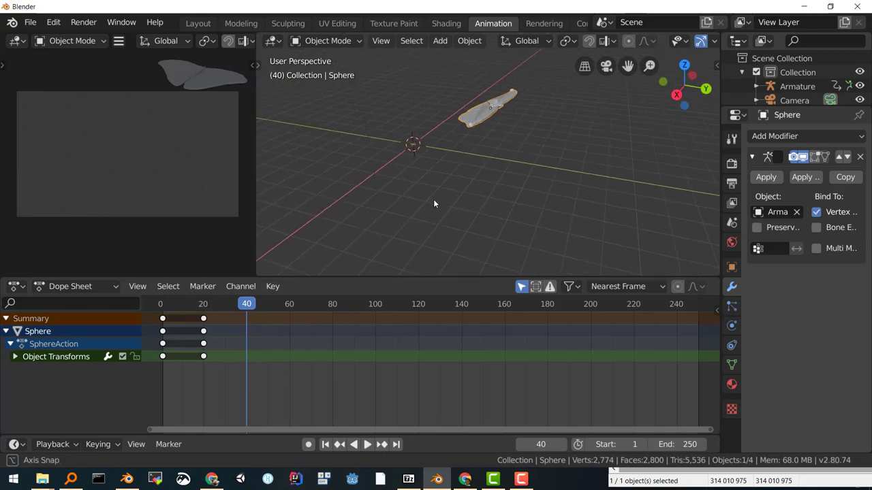
{"action": "mouse_move", "coordinate": [246, 305]}
{"action": "left_mouse_down"}
{"action": "mouse_move", "coordinate": [203, 306]}
{"action": "mouse_move", "coordinate": [243, 306]}
{"action": "mouse_move", "coordinate": [243, 315]}
{"action": "left_mouse_up"}
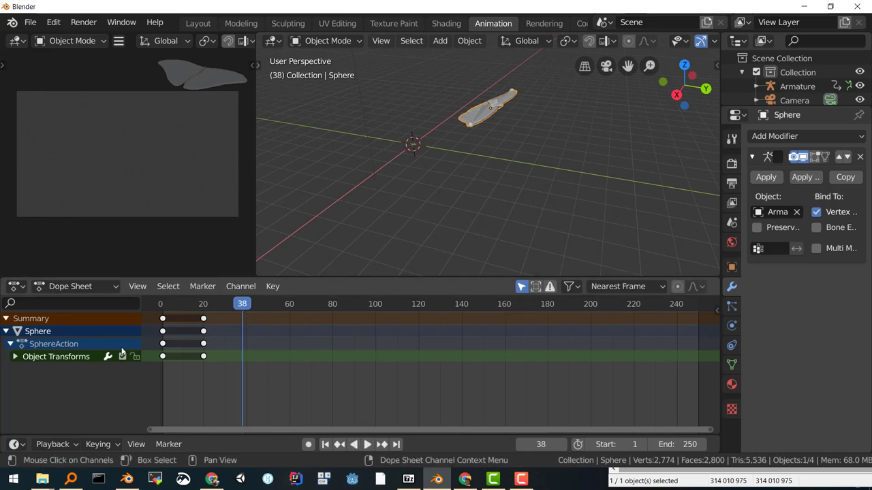
{"action": "mouse_move", "coordinate": [463, 202]}
{"action": "middle_mouse_down"}
{"action": "mouse_move", "coordinate": [472, 186]}
{"action": "mouse_move", "coordinate": [472, 205]}
{"action": "middle_mouse_up"}
{"action": "key", "text": "space"}
{"action": "left_click", "coordinate": [212, 304]}
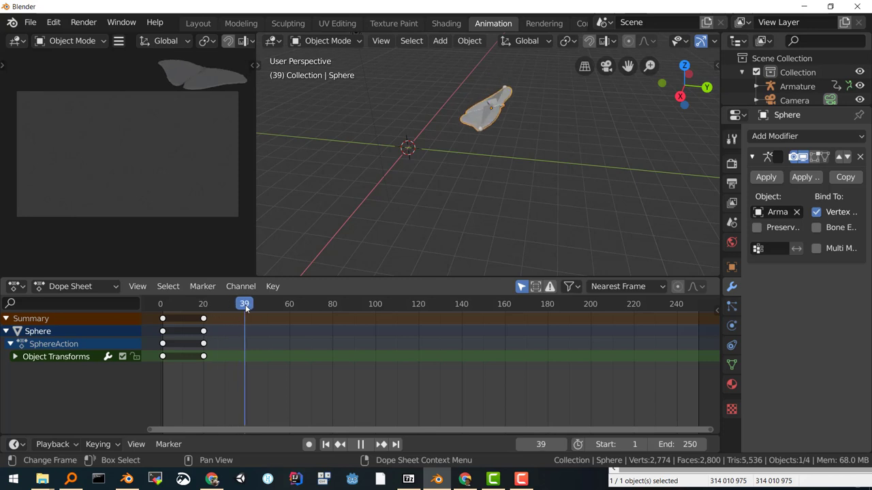
{"action": "key", "text": "space"}
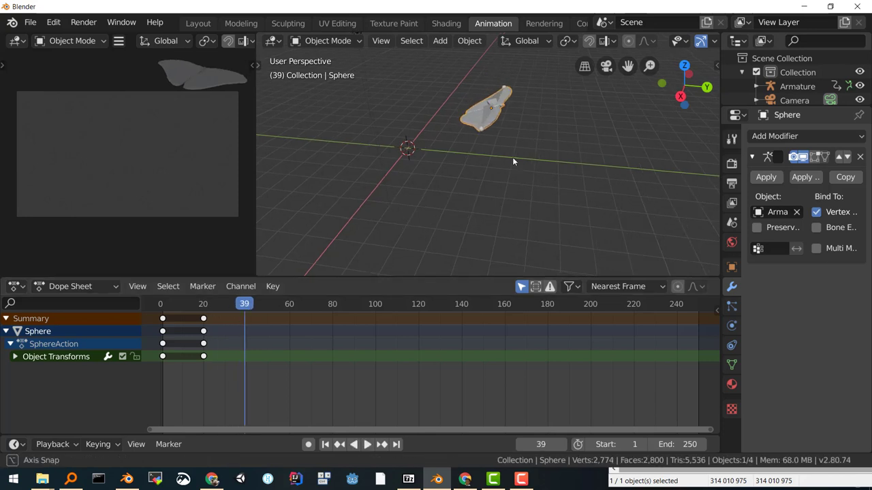
Step: Move the mesh and armature together to about Y 7.0 m, Z 2.9 m, rotated to about 87° Y, and insert a LocRot keyframe at frame 39
{"action": "middle_click_drag", "start_coordinate": [513, 157], "coordinate": [521, 149]}
{"action": "key", "text": "KP_3"}
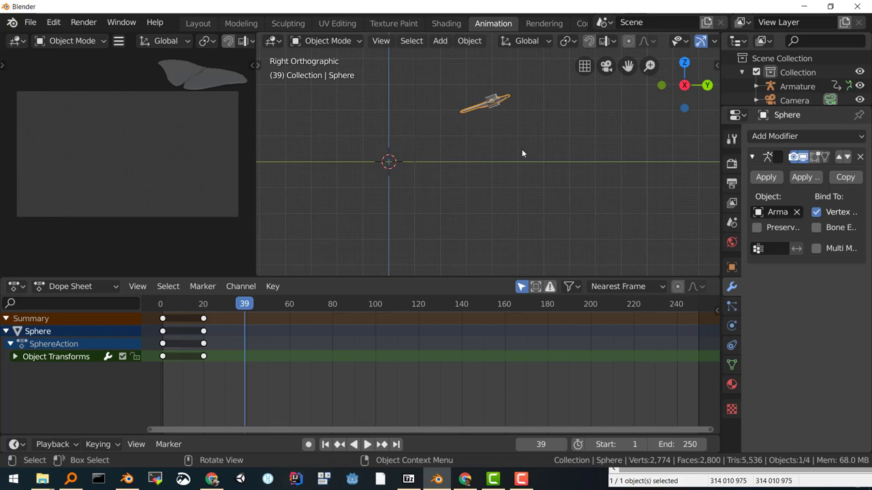
{"action": "left_click", "coordinate": [491, 100], "text": "shift"}
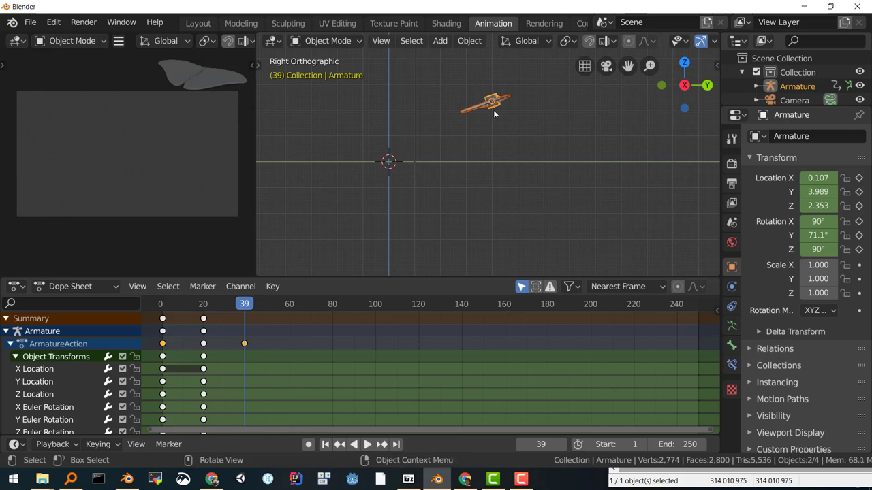
{"action": "key", "text": "g"}
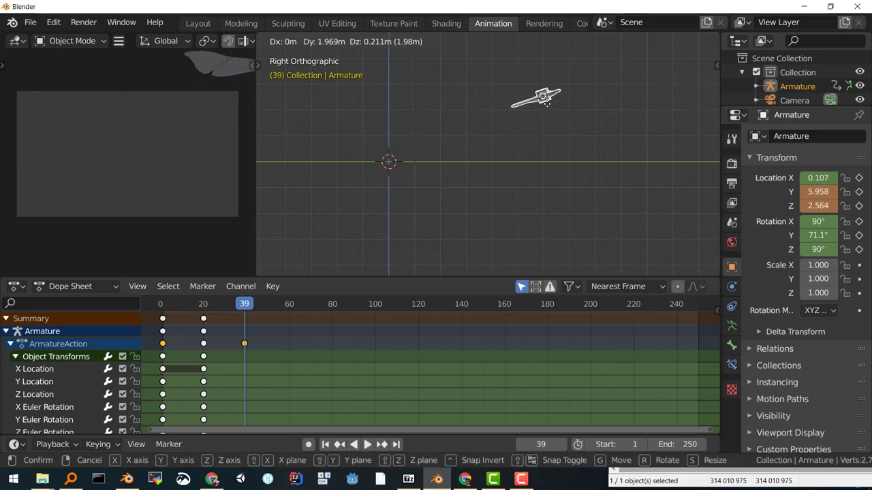
{"action": "left_click", "coordinate": [572, 100]}
{"action": "key", "text": "r"}
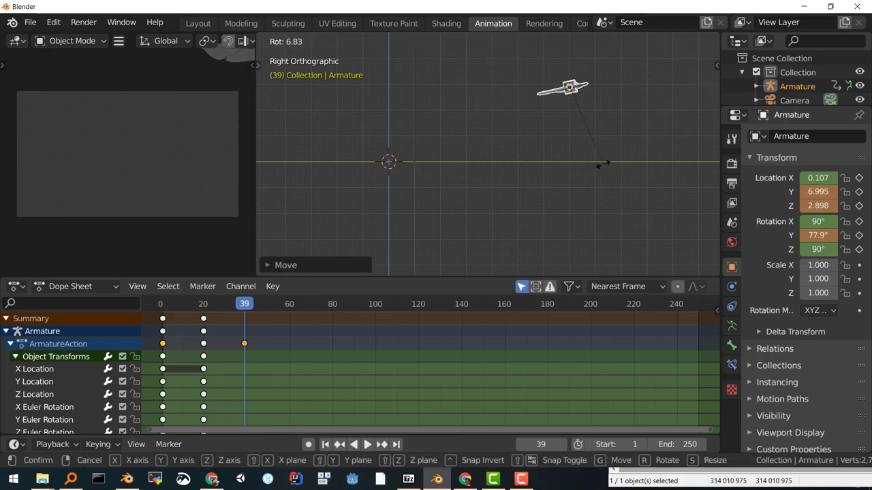
{"action": "left_click", "coordinate": [589, 161]}
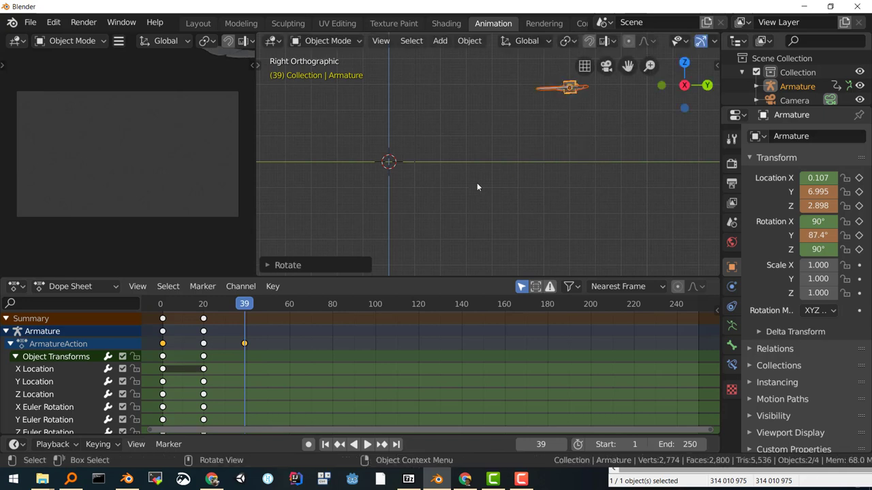
{"action": "key", "text": "i"}
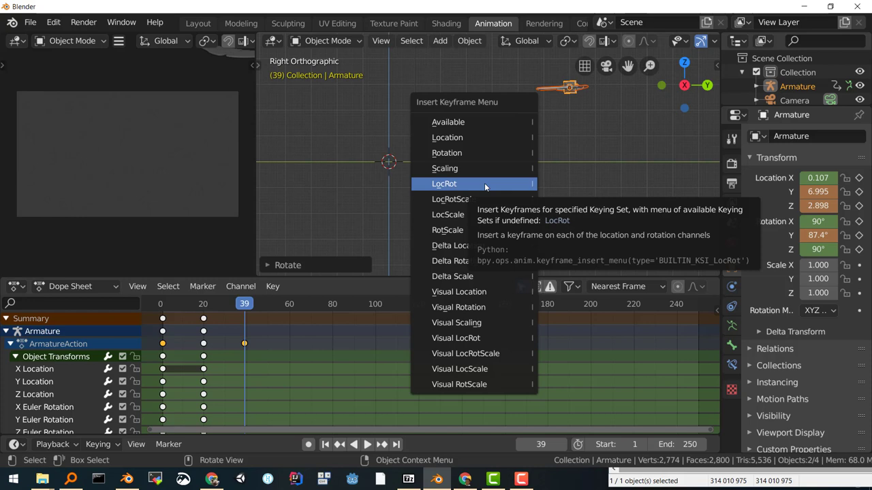
{"action": "left_click", "coordinate": [485, 184]}
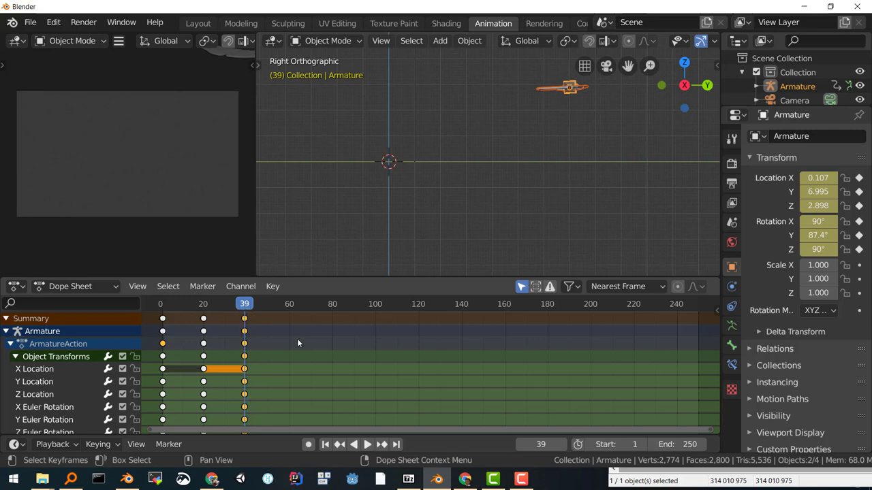
Step: Play back and scrub the flight up to frame 39 to check that mesh and armature move together
{"action": "scroll", "coordinate": [504, 202], "scroll_direction": "down", "scroll_amount": 2}
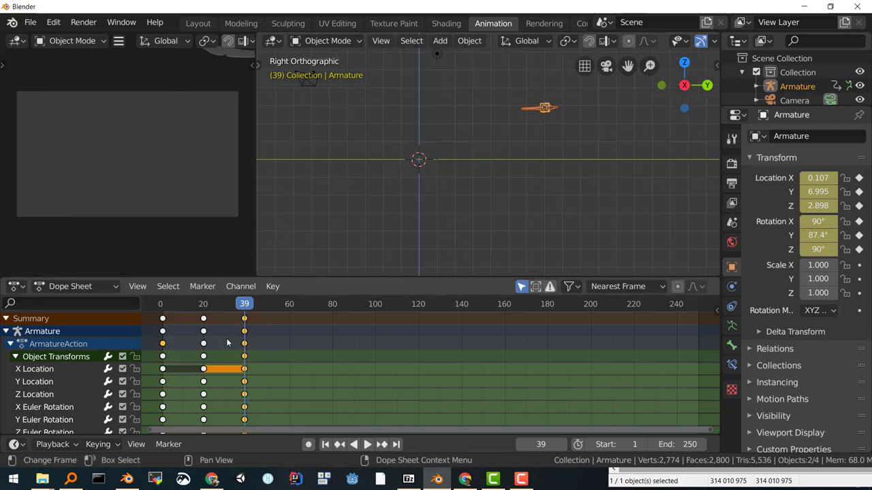
{"action": "key", "text": "space"}
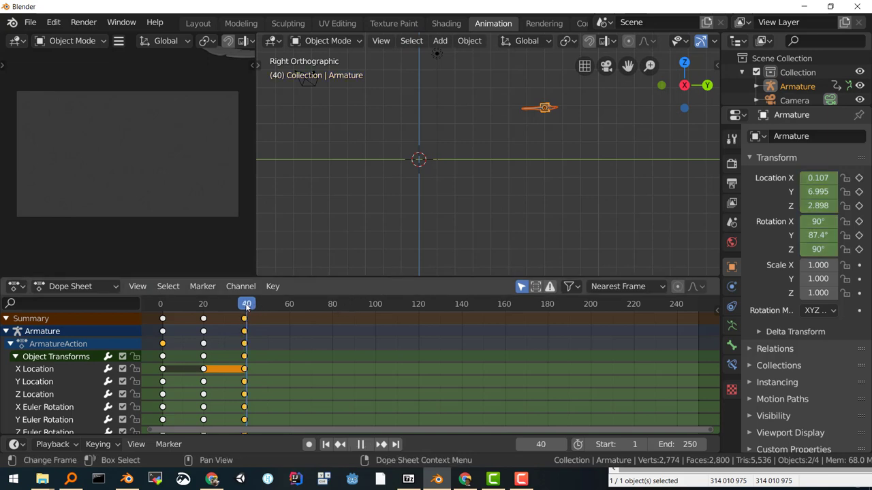
{"action": "left_click", "coordinate": [233, 303]}
{"action": "mouse_move", "coordinate": [233, 303]}
{"action": "left_mouse_down"}
{"action": "mouse_move", "coordinate": [170, 311]}
{"action": "mouse_move", "coordinate": [245, 314]}
{"action": "left_mouse_up"}
{"action": "key", "text": "space"}
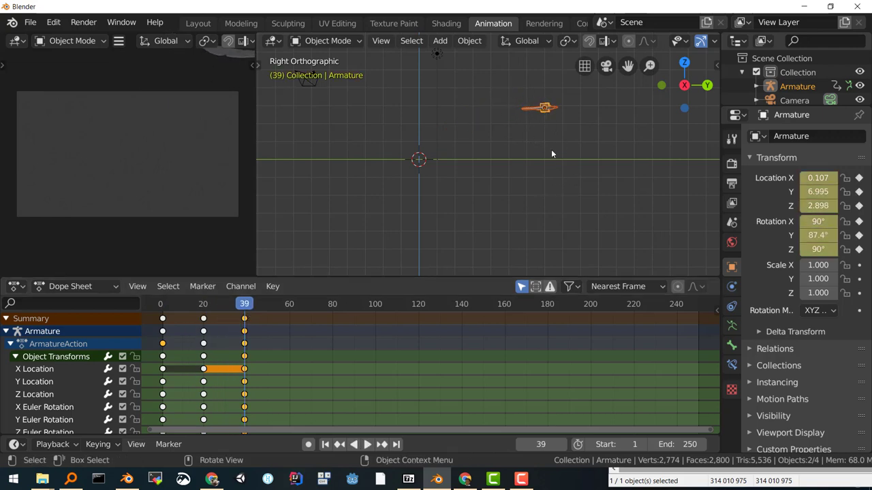
{"action": "middle_click_drag", "start_coordinate": [551, 154], "coordinate": [536, 176]}
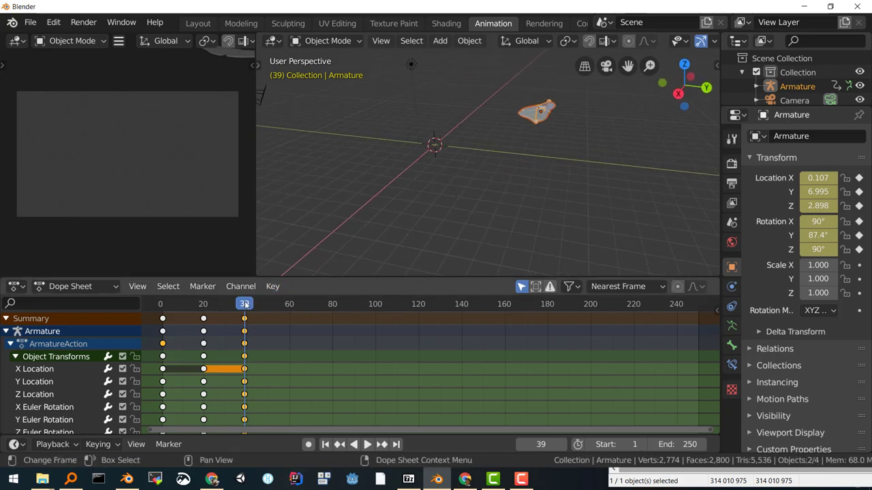
Step: At frame 60, move mesh and armature to about Y 10.4 m, Z 1.6 m, tilt them to about 116° Y, and insert a LocRot keyframe
{"action": "key", "text": "space"}
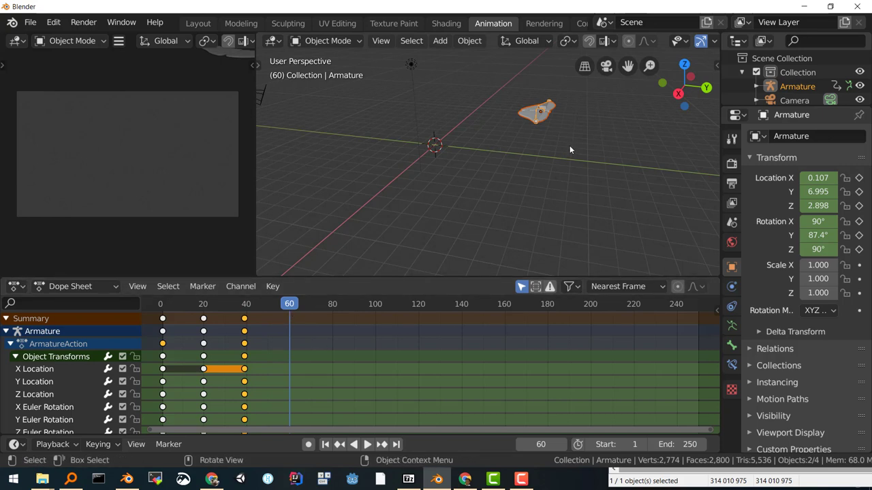
{"action": "key", "text": "KP_3"}
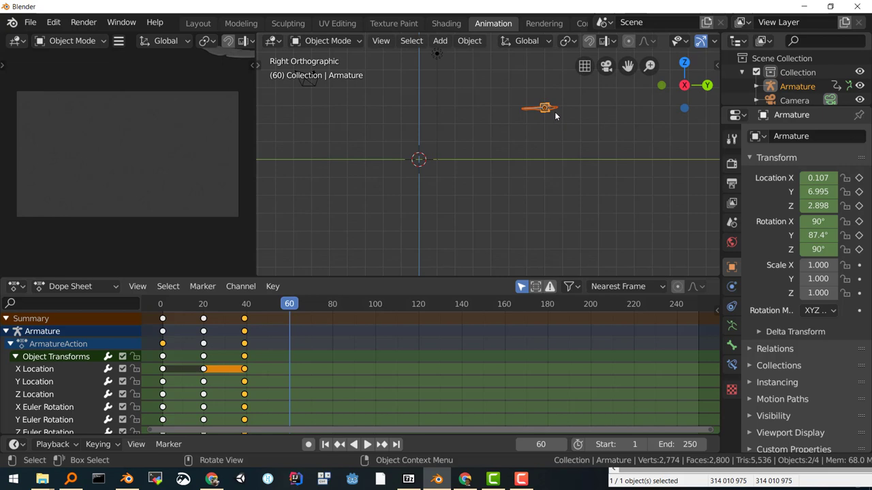
{"action": "key", "text": "g"}
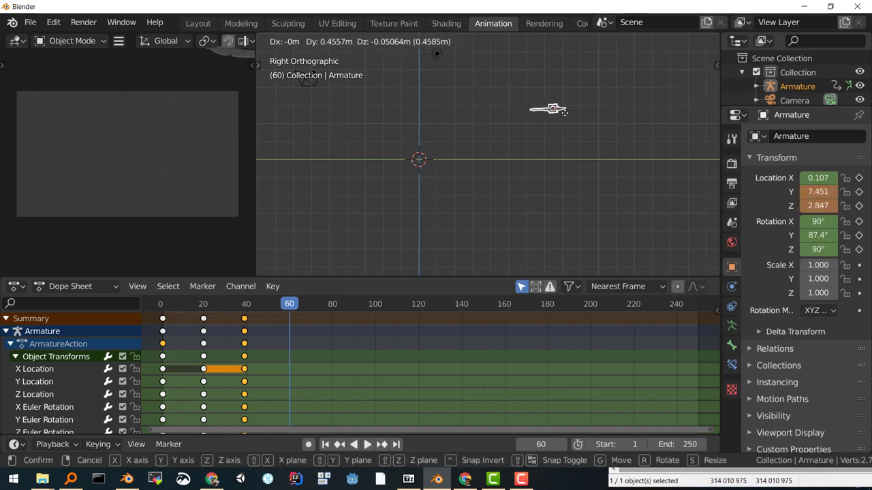
{"action": "left_click", "coordinate": [612, 131]}
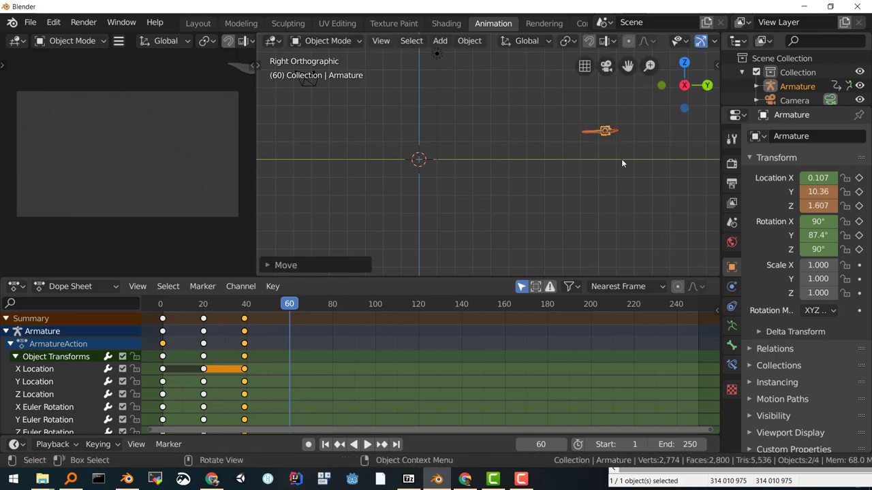
{"action": "key", "text": "r"}
{"action": "left_click", "coordinate": [613, 162]}
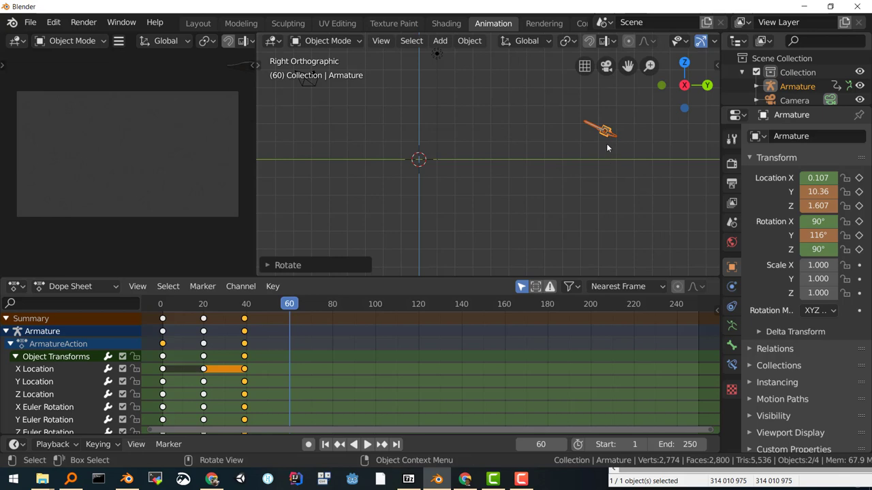
{"action": "key", "text": "i"}
{"action": "left_click", "coordinate": [607, 146]}
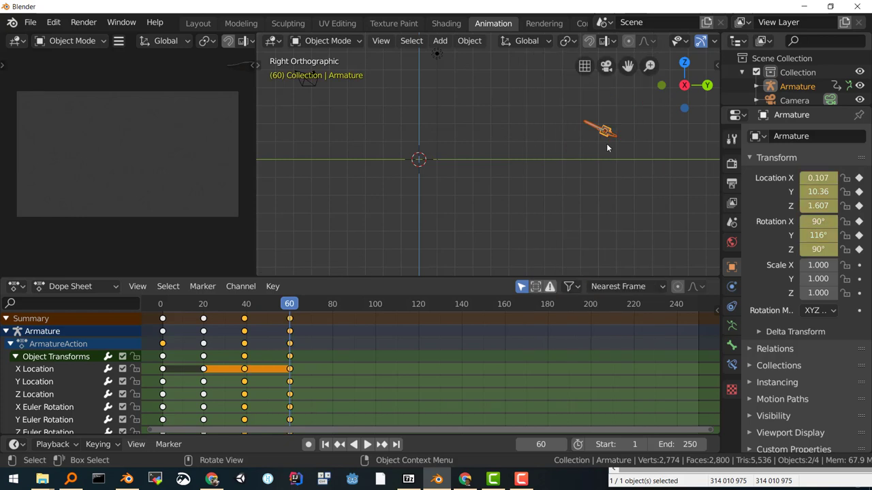
Step: Switch the butterfly's armature from Object Mode to Pose Mode at frame 60
{"action": "middle_click_drag", "start_coordinate": [627, 137], "coordinate": [609, 158]}
{"action": "scroll", "coordinate": [609, 157], "scroll_direction": "up", "scroll_amount": 2}
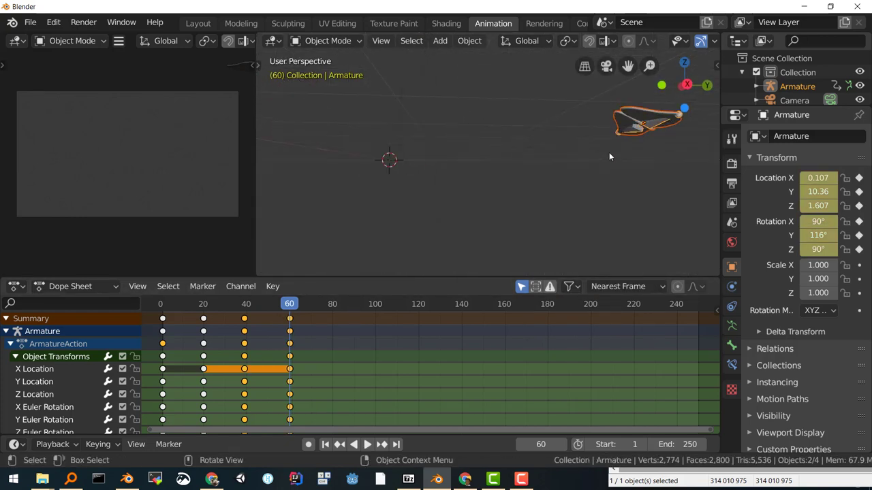
{"action": "mouse_move", "coordinate": [650, 124]}
{"action": "middle_mouse_down"}
{"action": "mouse_move", "coordinate": [571, 150]}
{"action": "mouse_move", "coordinate": [644, 138]}
{"action": "middle_mouse_up"}
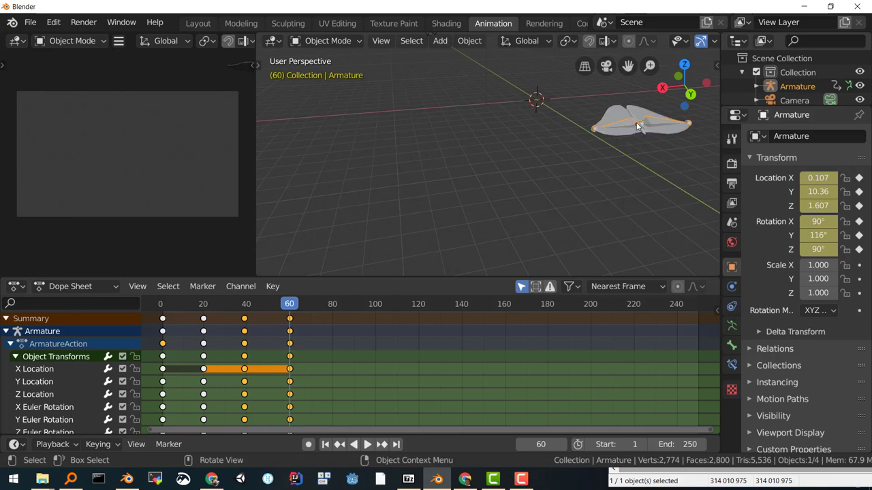
{"action": "left_click", "coordinate": [353, 41]}
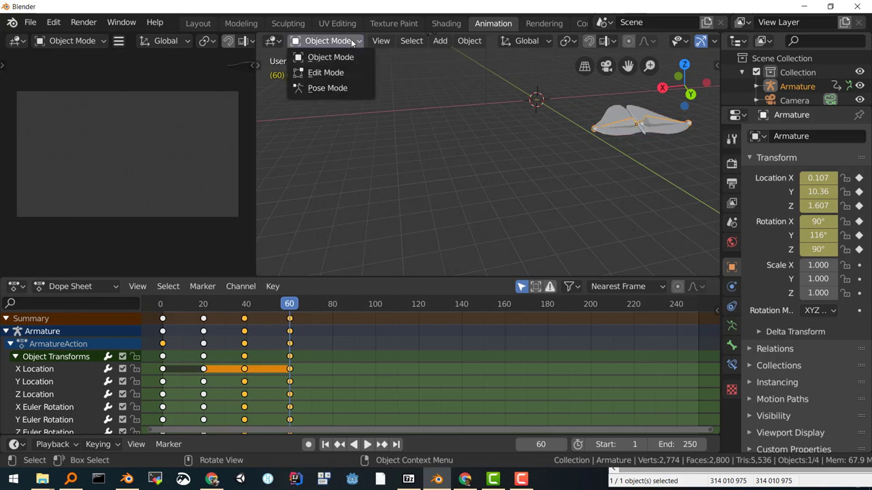
{"action": "left_click", "coordinate": [326, 87]}
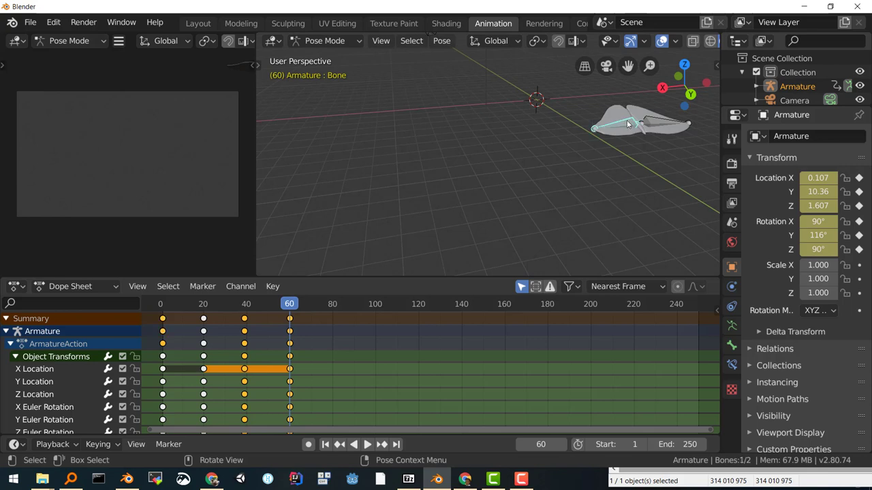
Step: Rotate both wing bones upward into a V pose at frame 60, turning the second bone by about -30°
{"action": "middle_click_drag", "start_coordinate": [635, 129], "coordinate": [558, 129]}
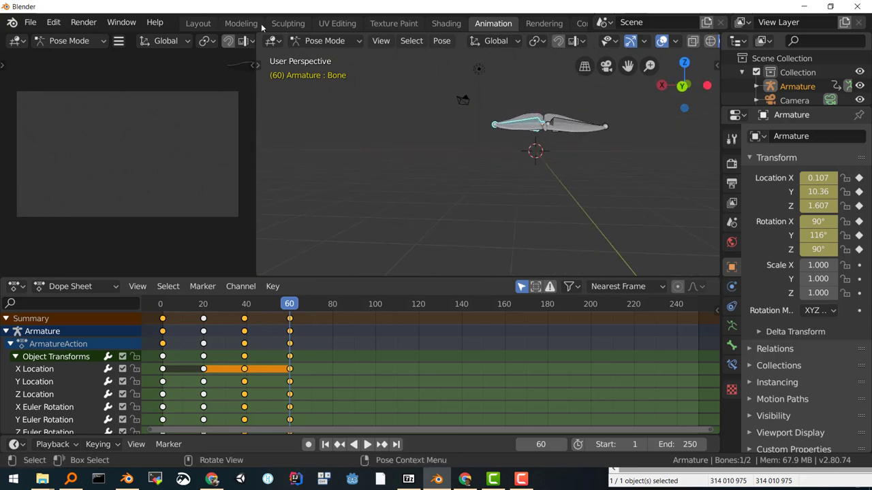
{"action": "key", "text": "KP_5"}
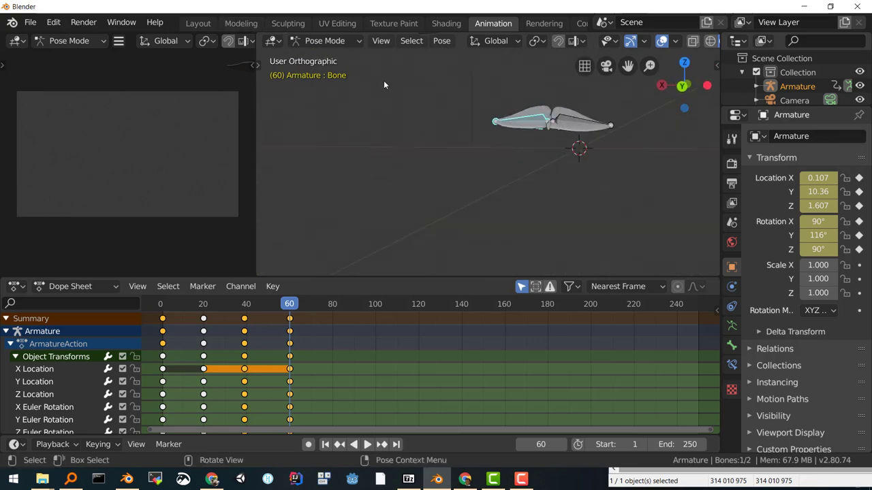
{"action": "middle_click_drag", "start_coordinate": [386, 90], "coordinate": [399, 65]}
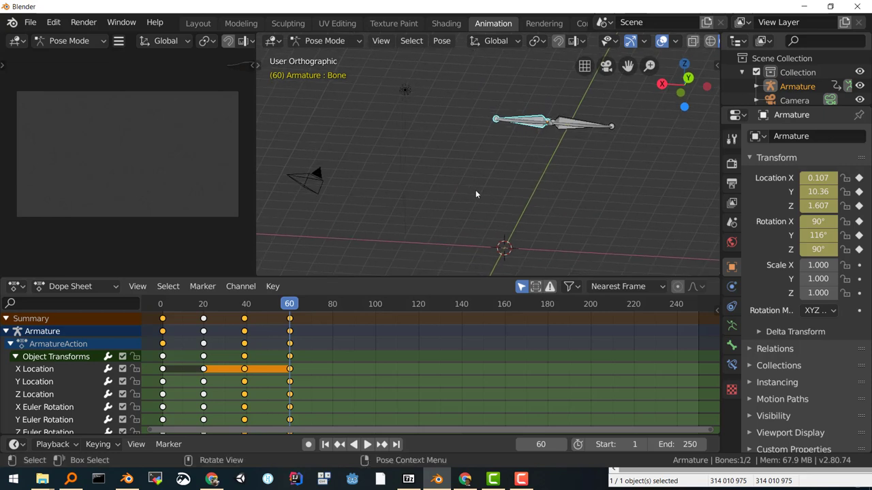
{"action": "key", "text": "r"}
{"action": "left_click", "coordinate": [468, 130]}
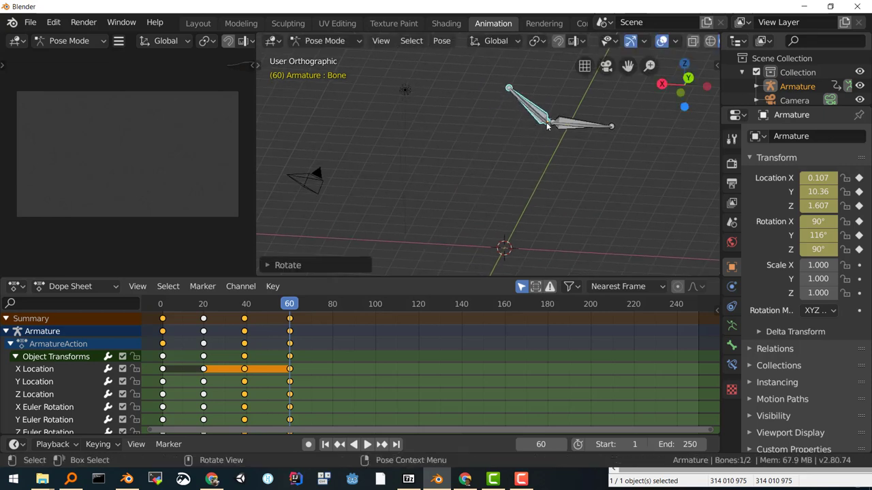
{"action": "left_click", "coordinate": [573, 123]}
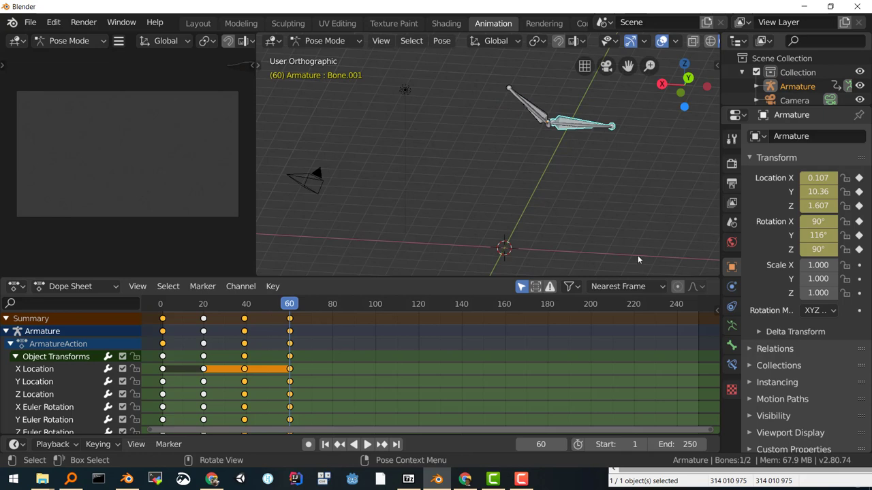
{"action": "key", "text": "r"}
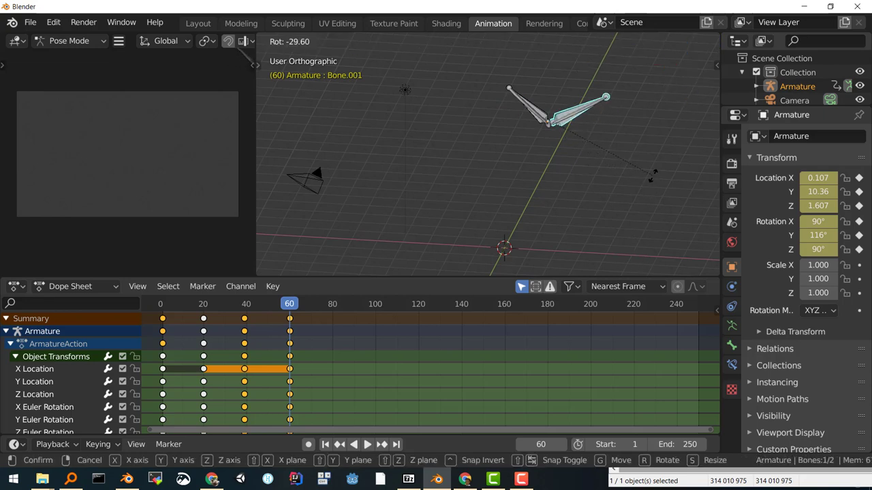
{"action": "left_click", "coordinate": [652, 175]}
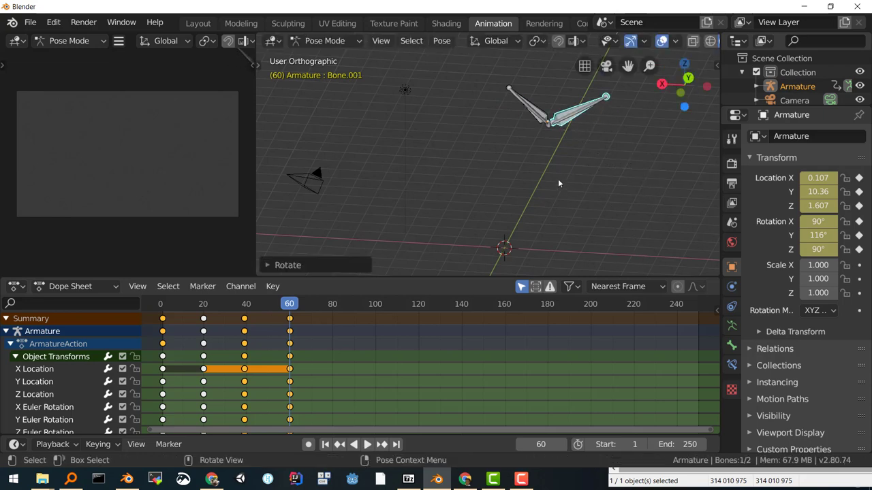
Step: Select both wing bones together and insert a keyframe for their raised pose at frame 60
{"action": "left_click", "coordinate": [541, 112], "text": "shift"}
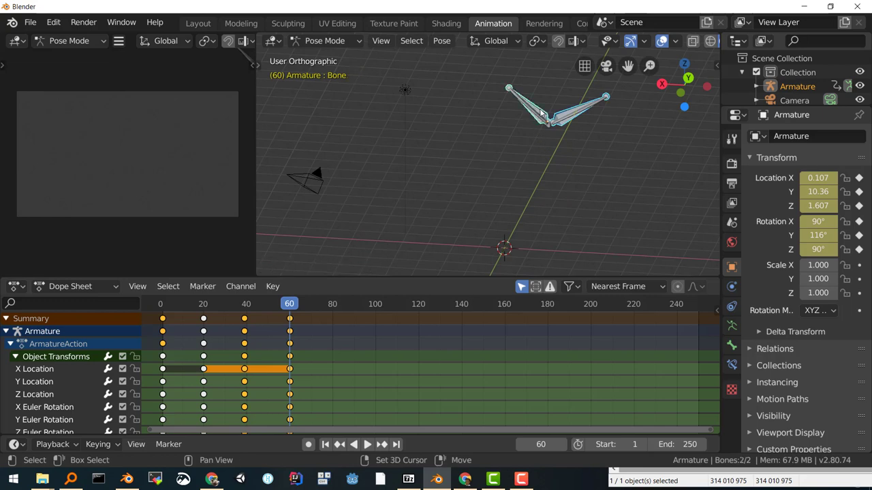
{"action": "key", "text": "i"}
{"action": "left_click", "coordinate": [529, 172]}
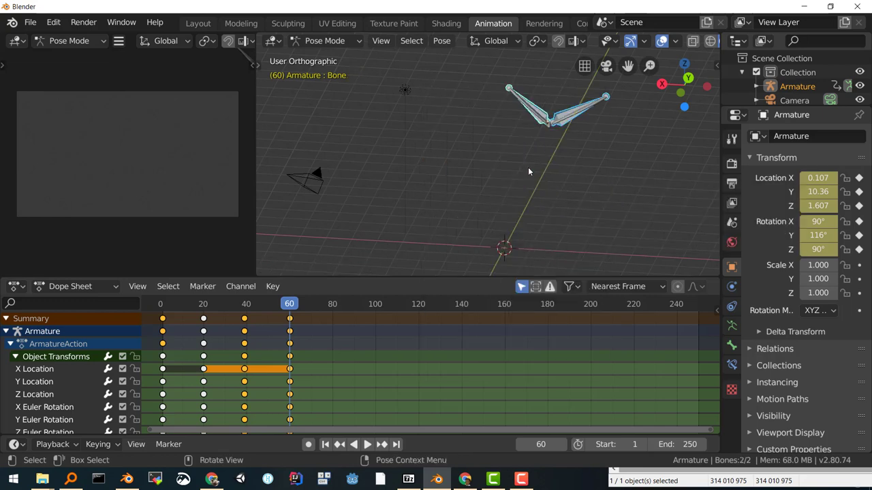
Step: Check the pose around frames 60 to 62, return to frame 60, and set the animation's end frame to 60
{"action": "middle_click_drag", "start_coordinate": [401, 262], "coordinate": [473, 65]}
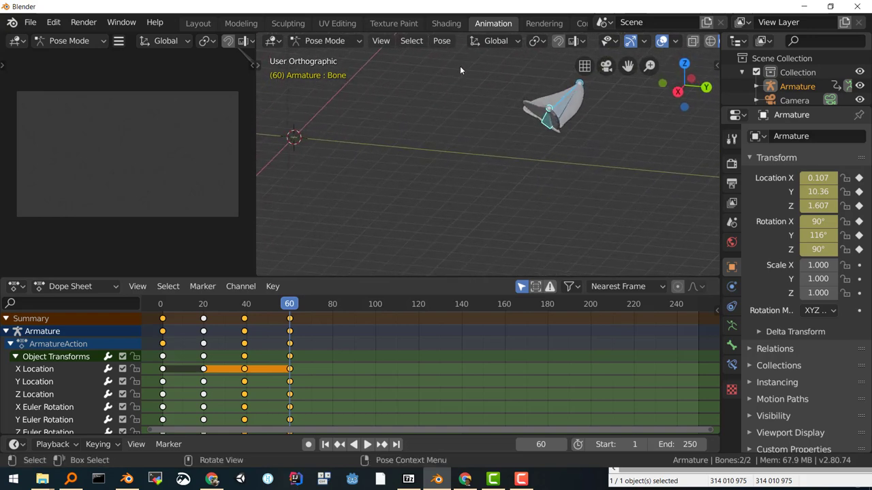
{"action": "mouse_move", "coordinate": [287, 309]}
{"action": "left_mouse_down"}
{"action": "mouse_move", "coordinate": [170, 306]}
{"action": "mouse_move", "coordinate": [293, 310]}
{"action": "left_mouse_up"}
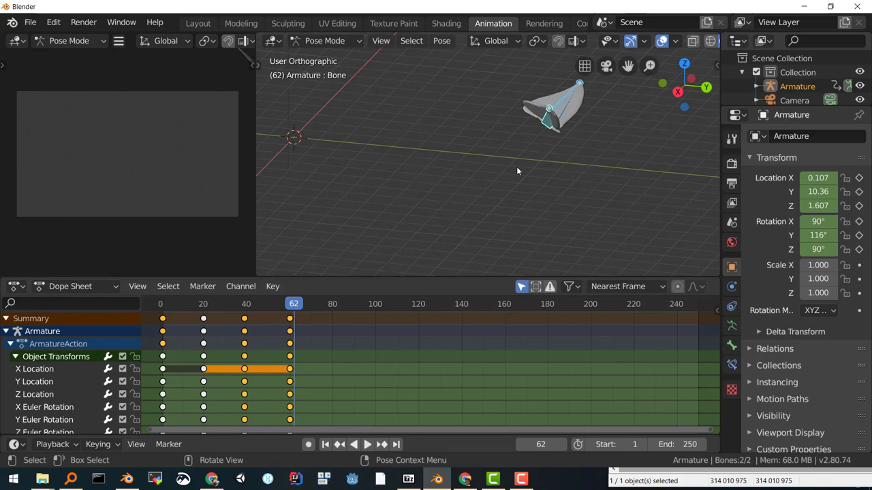
{"action": "middle_click_drag", "start_coordinate": [482, 195], "coordinate": [513, 209]}
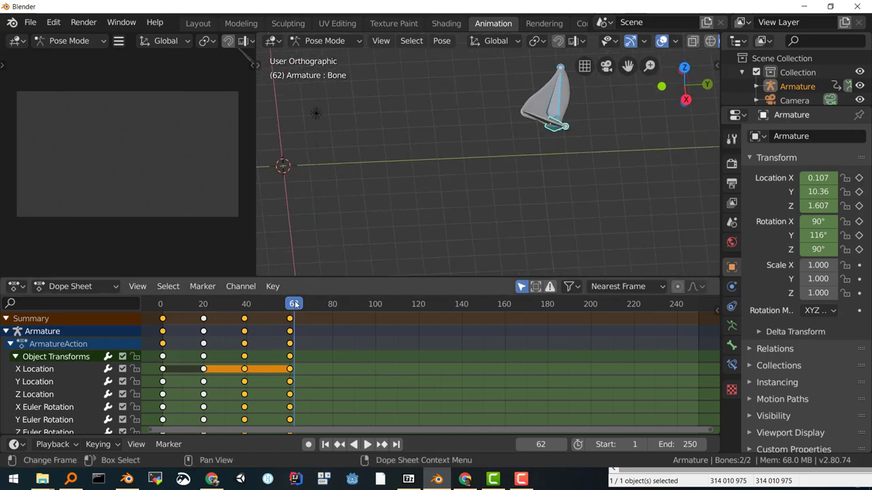
{"action": "left_click_drag", "start_coordinate": [291, 306], "coordinate": [290, 306]}
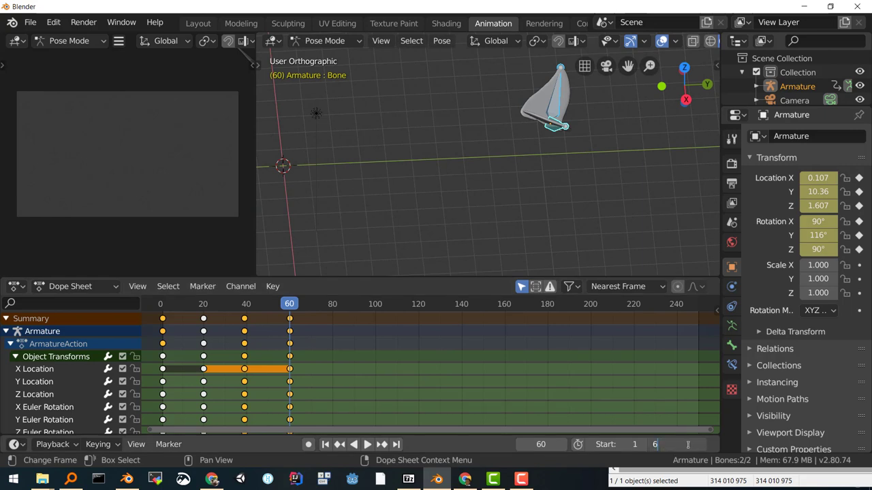
{"action": "key", "text": "Return"}
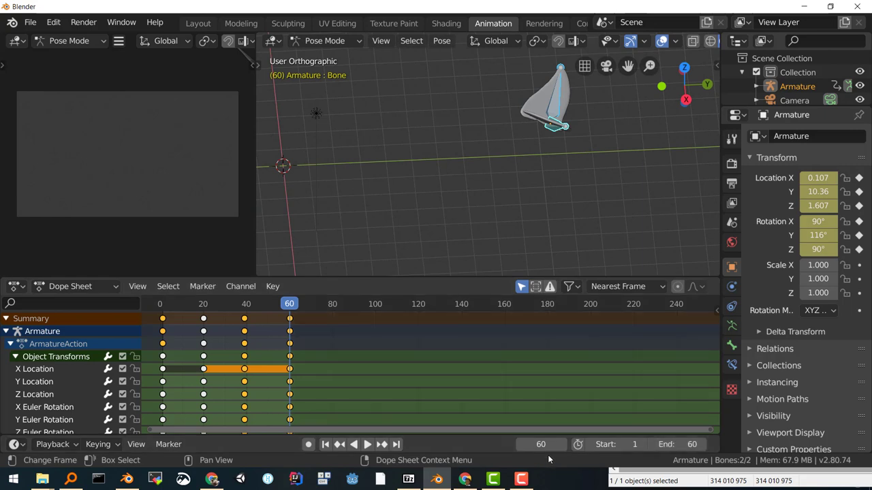
Step: Play the 60-frame flight animation and change the main viewport to Rendered shading
{"action": "left_click", "coordinate": [366, 444]}
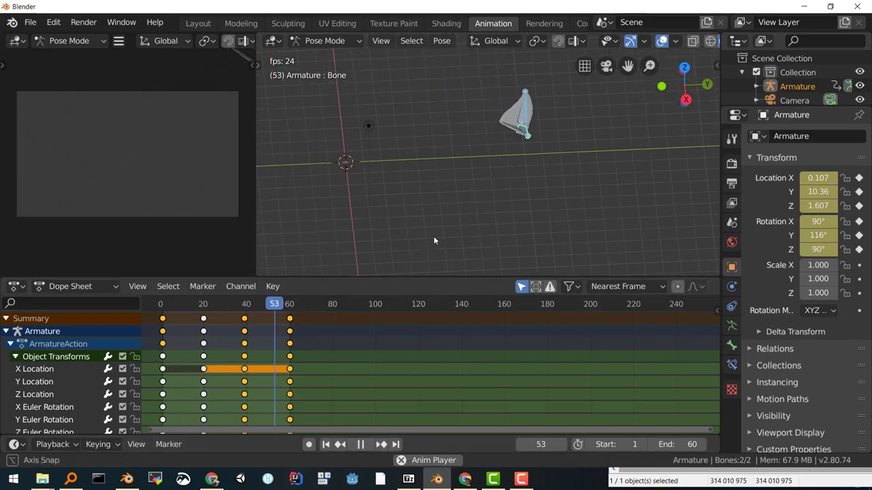
{"action": "middle_click_drag", "start_coordinate": [433, 236], "coordinate": [428, 196]}
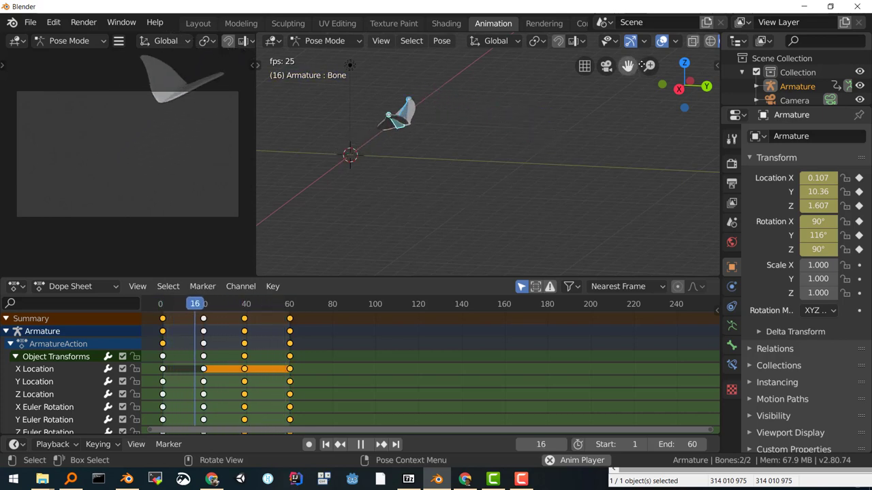
{"action": "scroll", "coordinate": [694, 42], "scroll_direction": "down", "scroll_amount": 3}
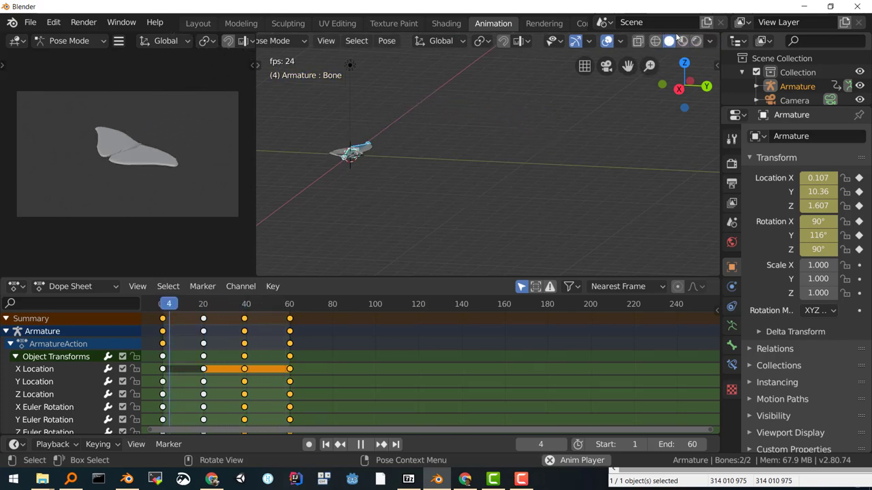
{"action": "left_click", "coordinate": [694, 41]}
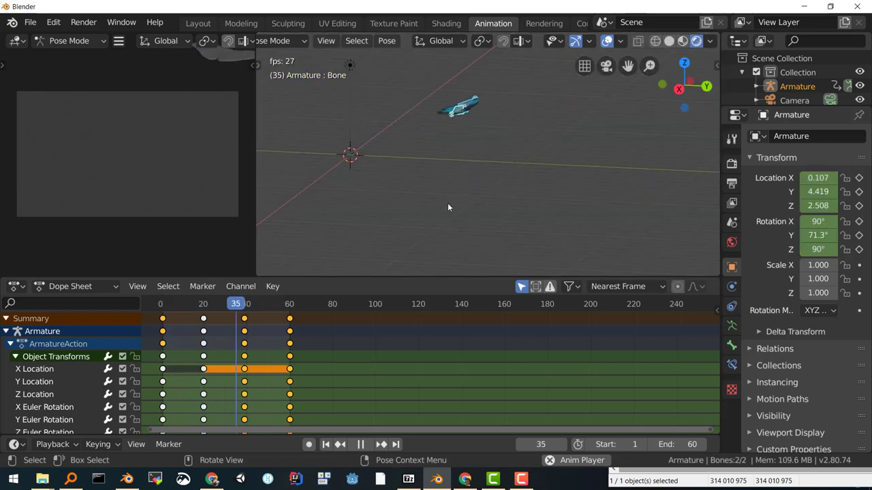
Step: Return the armature to Object Mode and view the textured butterfly's flight from a higher angle during playback
{"action": "left_click", "coordinate": [291, 42]}
{"action": "left_click", "coordinate": [287, 57]}
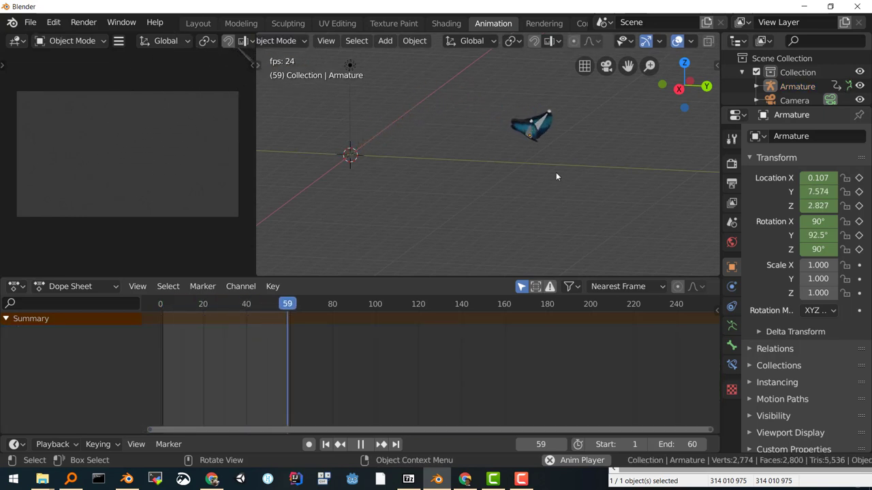
{"action": "middle_click_drag", "start_coordinate": [486, 179], "coordinate": [471, 200]}
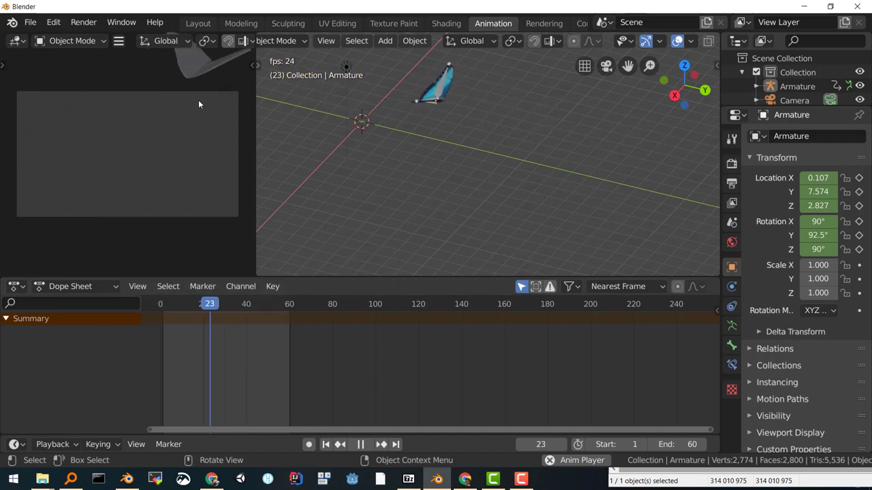
Step: Zoom out the camera view and change it to Rendered shading while the animation plays
{"action": "scroll", "coordinate": [195, 42], "scroll_direction": "down", "scroll_amount": 4}
{"action": "scroll", "coordinate": [171, 41], "scroll_direction": "down", "scroll_amount": 3}
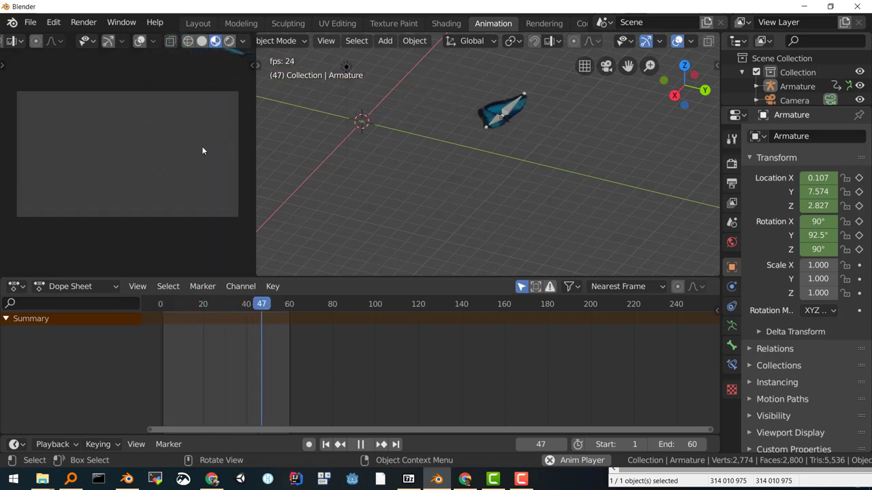
{"action": "scroll", "coordinate": [199, 147], "scroll_direction": "down", "scroll_amount": 2}
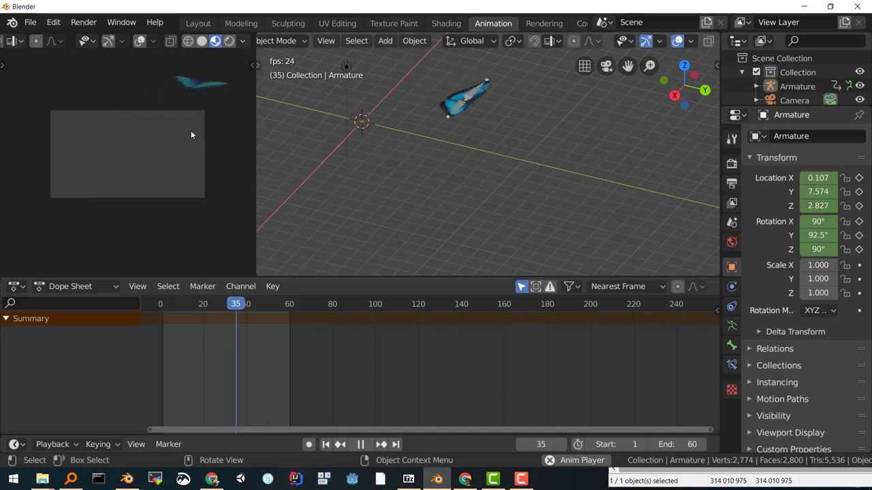
{"action": "left_click", "coordinate": [229, 42]}
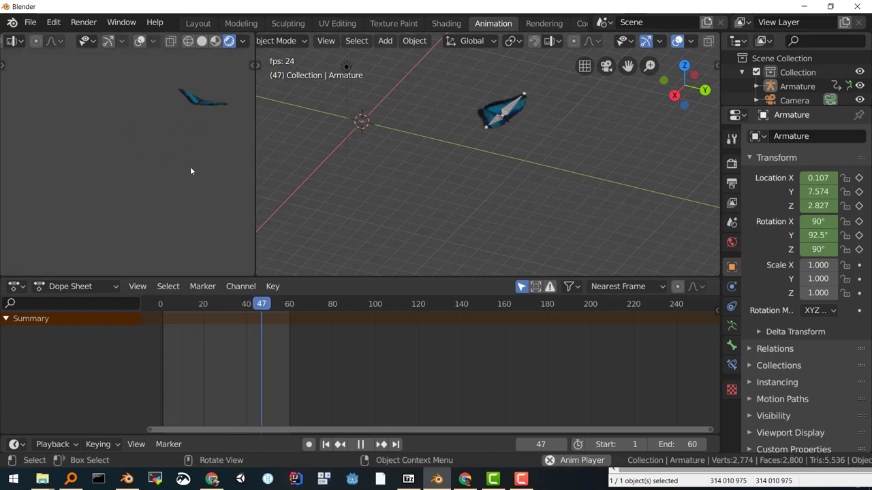
Step: Assign an Environment Texture to the World's background surface color
{"action": "left_click", "coordinate": [732, 242]}
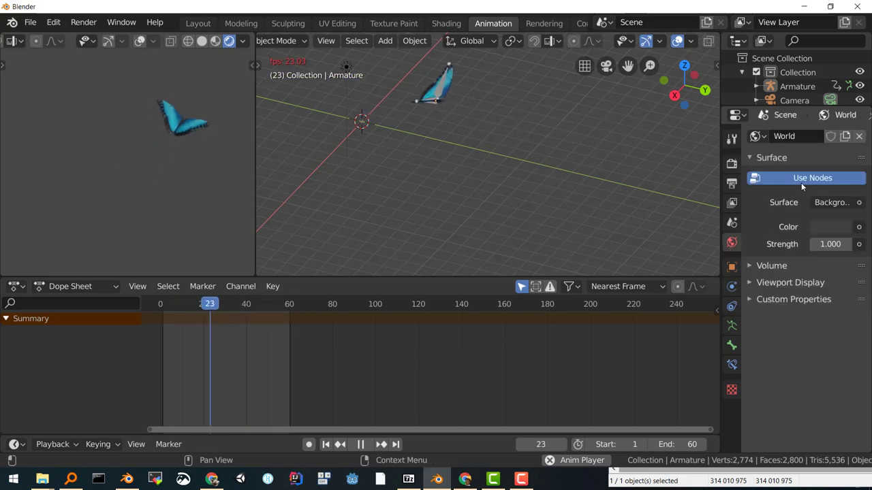
{"action": "left_click", "coordinate": [857, 228]}
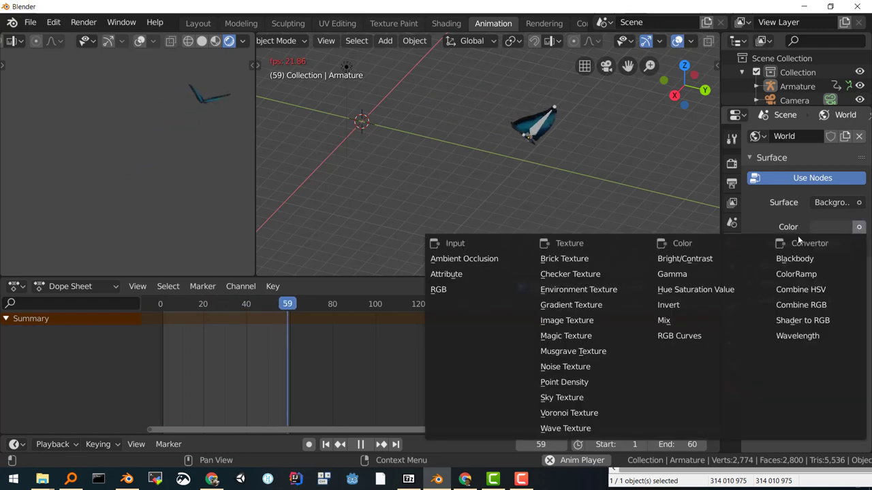
{"action": "left_click", "coordinate": [617, 287]}
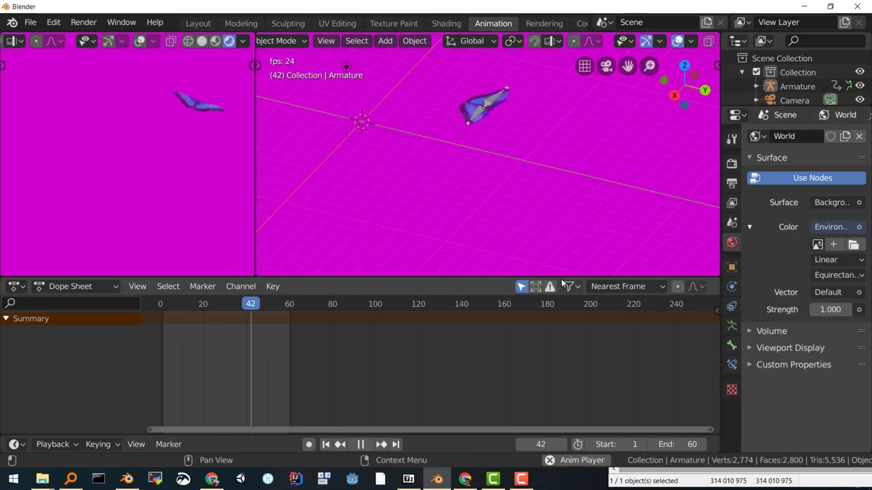
Step: Load HDR_029_Sky_Cloudy_Bg.jpg from the d:\blender folder as the World's environment image
{"action": "left_click", "coordinate": [819, 246]}
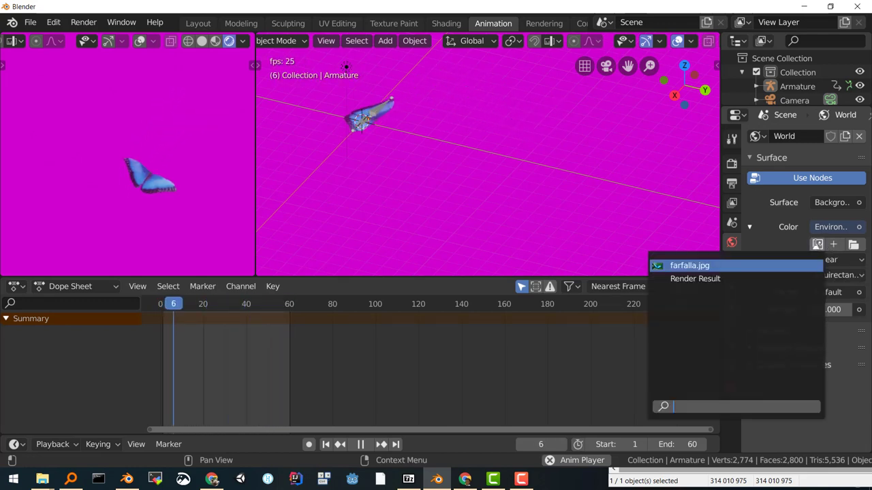
{"action": "left_click", "coordinate": [852, 244]}
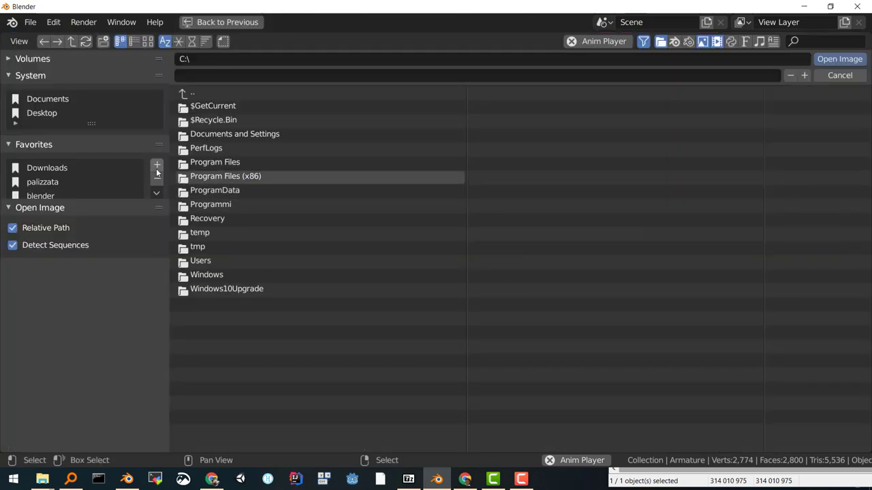
{"action": "left_click", "coordinate": [41, 195]}
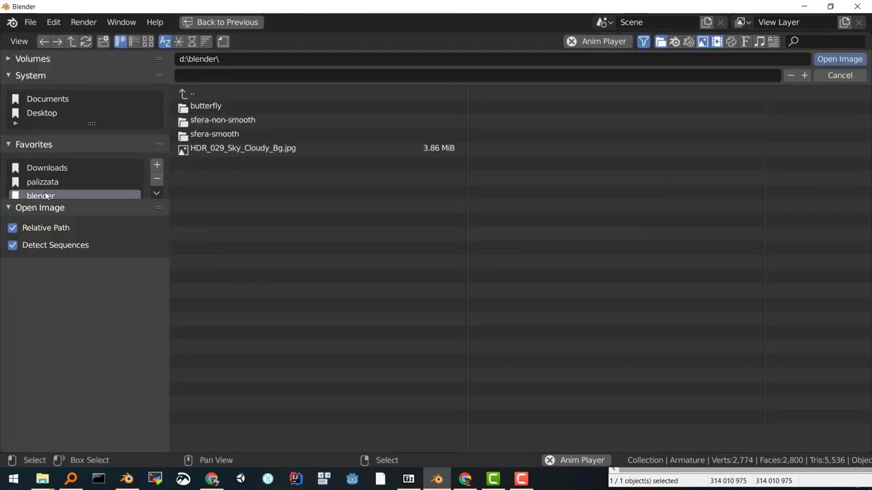
{"action": "left_click", "coordinate": [252, 148]}
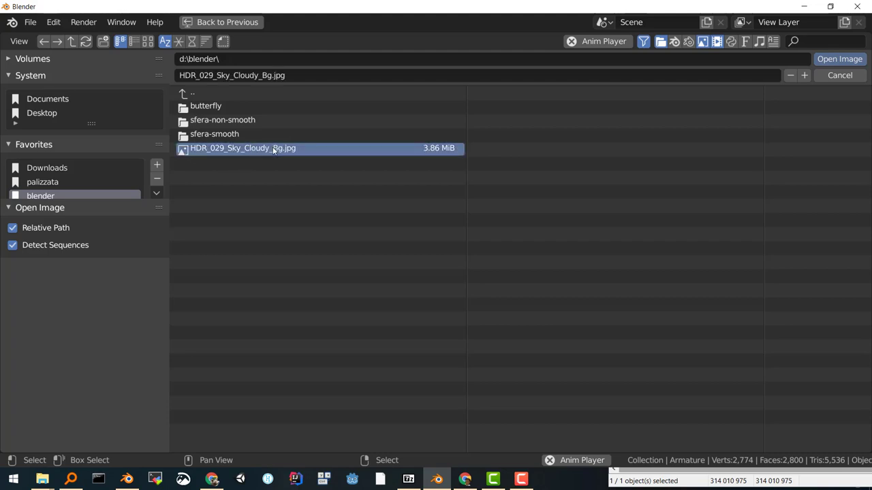
{"action": "double_click", "coordinate": [273, 150]}
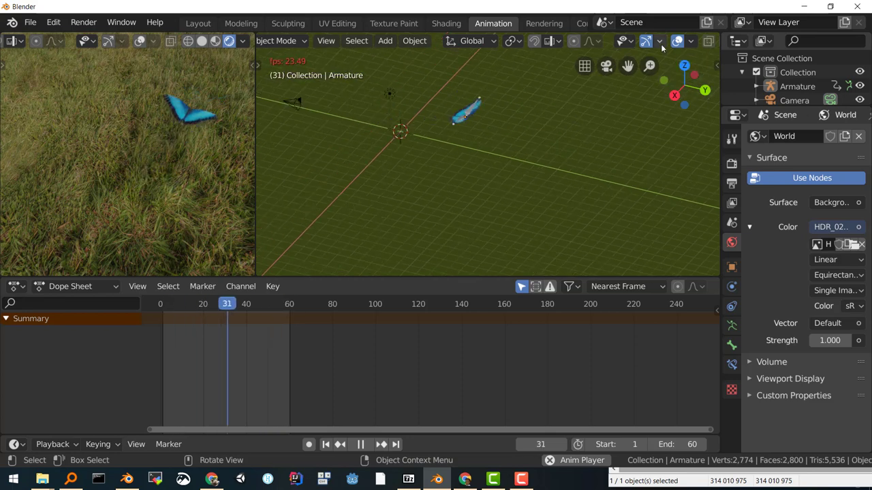
Step: View the butterfly's flight against the HDR environment along the X axis in one viewport and from a lower angle in the other
{"action": "scroll", "coordinate": [666, 43], "scroll_direction": "down", "scroll_amount": 3}
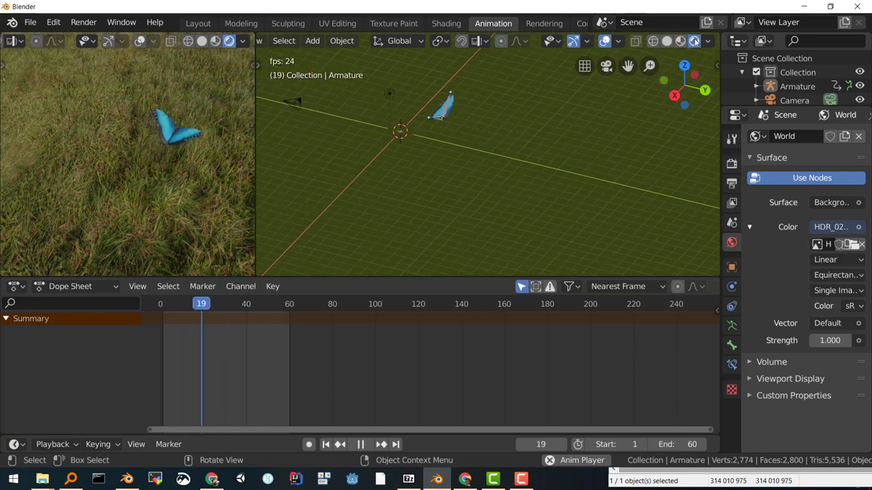
{"action": "middle_click_drag", "start_coordinate": [519, 163], "coordinate": [513, 141]}
{"action": "mouse_move", "coordinate": [522, 141]}
{"action": "middle_mouse_down"}
{"action": "mouse_move", "coordinate": [530, 163]}
{"action": "mouse_move", "coordinate": [530, 146]}
{"action": "middle_mouse_up"}
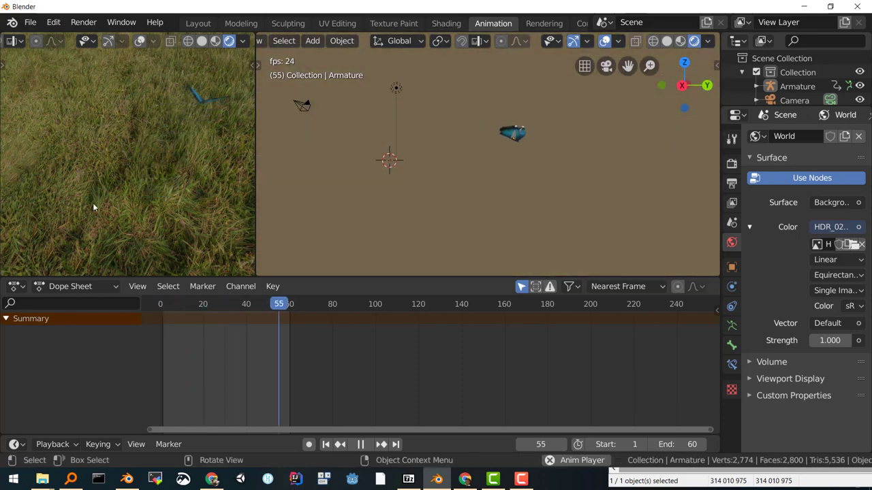
{"action": "middle_click_drag", "start_coordinate": [139, 191], "coordinate": [264, 157]}
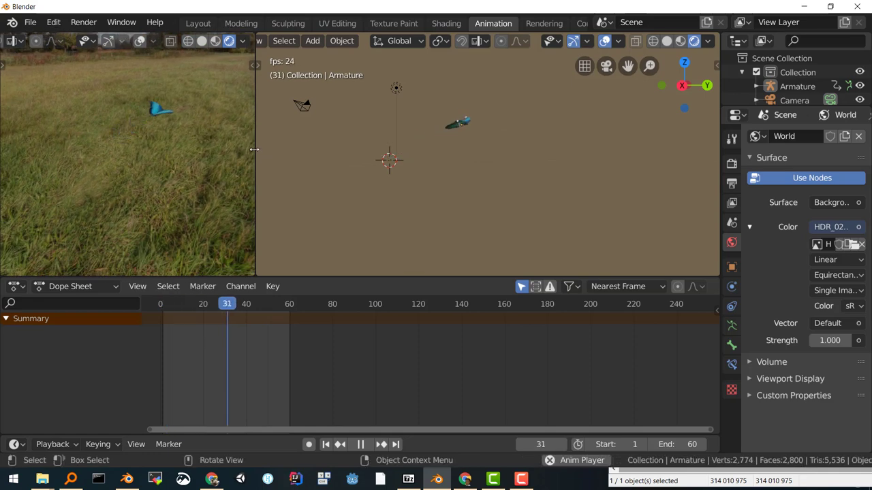
Step: Enlarge the rendered grass-background viewport in width and height, and view the butterfly's flight against the sky and the meadow's horizon
{"action": "left_click_drag", "start_coordinate": [255, 147], "coordinate": [600, 143]}
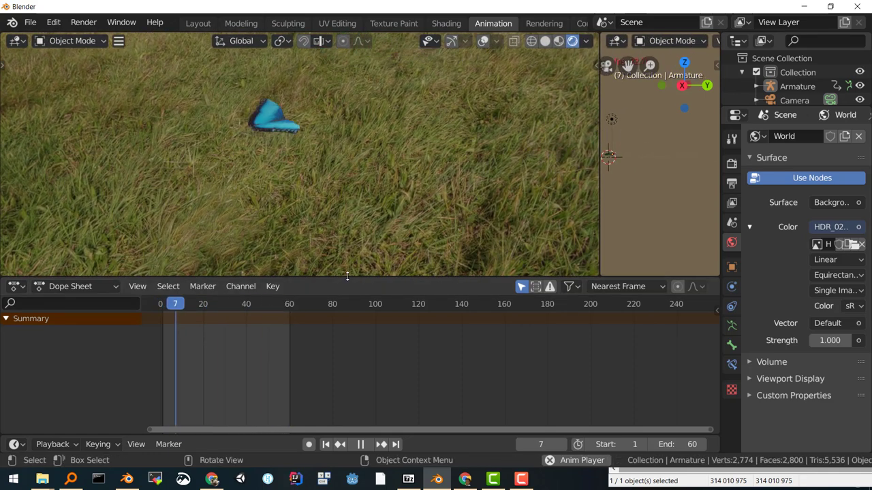
{"action": "left_click_drag", "start_coordinate": [352, 277], "coordinate": [364, 361]}
{"action": "middle_click_drag", "start_coordinate": [346, 238], "coordinate": [390, 188]}
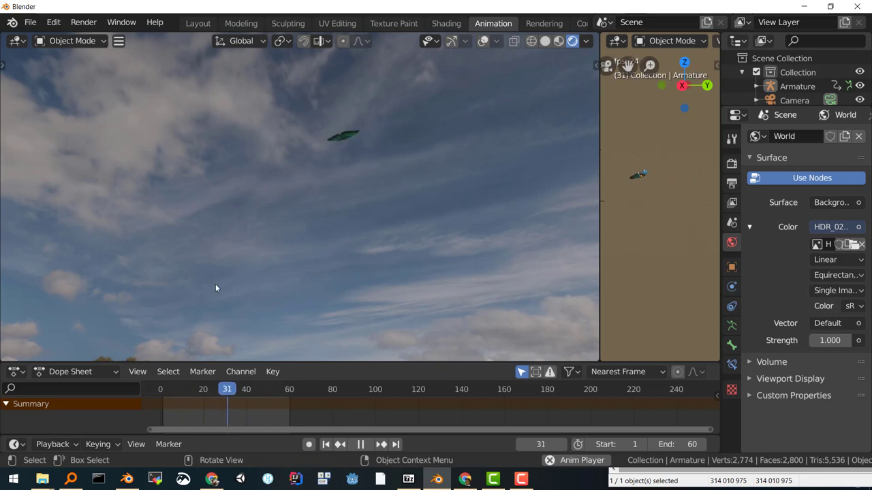
{"action": "middle_click_drag", "start_coordinate": [314, 240], "coordinate": [317, 282]}
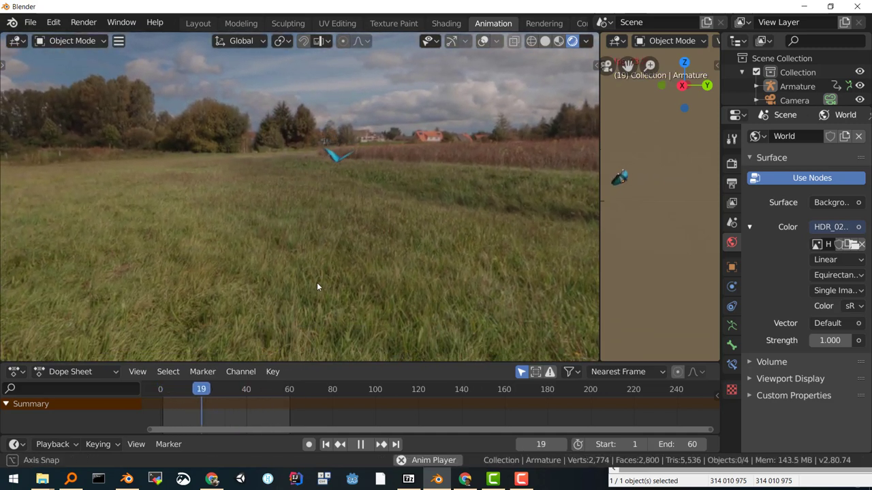
Step: Select the butterfly mesh and enlarge the Dope Sheet to expose its Object Transforms keyframe channel, viewing the flight from above
{"action": "left_click", "coordinate": [337, 155]}
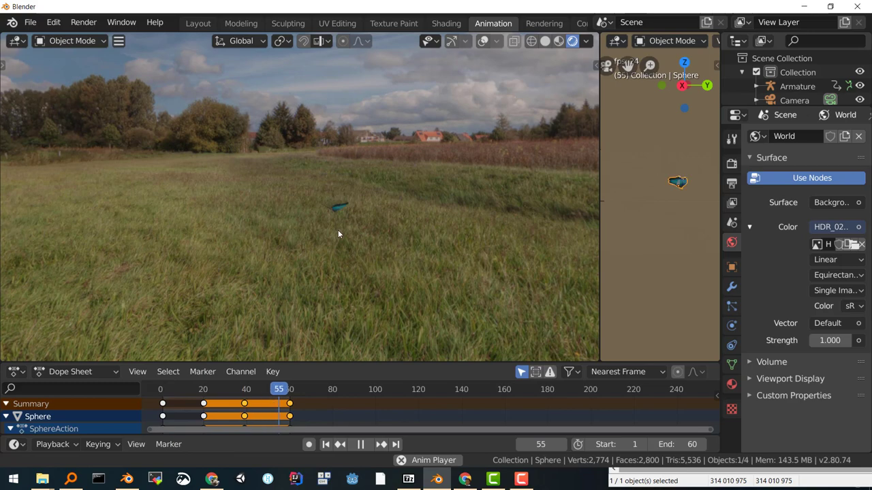
{"action": "middle_click_drag", "start_coordinate": [331, 229], "coordinate": [322, 260]}
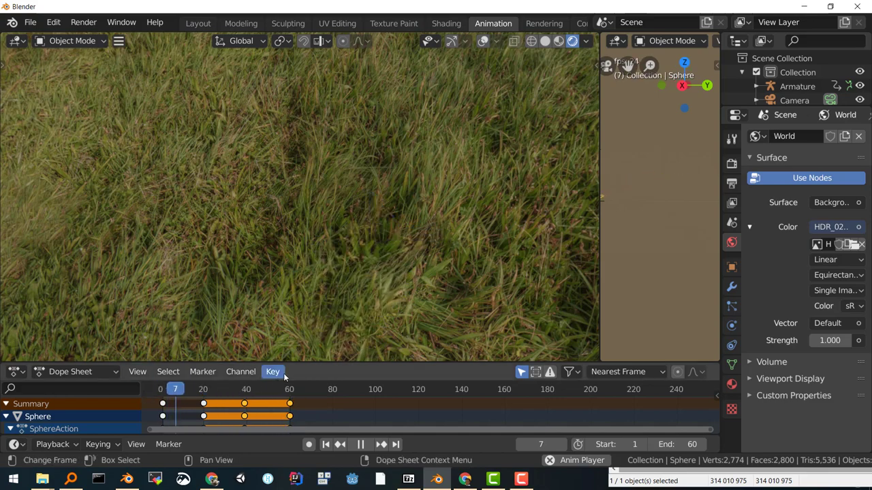
{"action": "left_click_drag", "start_coordinate": [285, 362], "coordinate": [285, 323]}
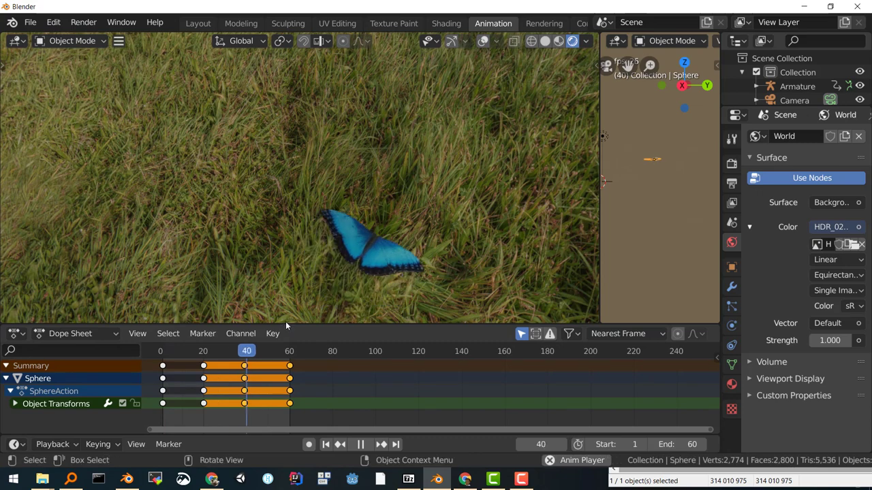